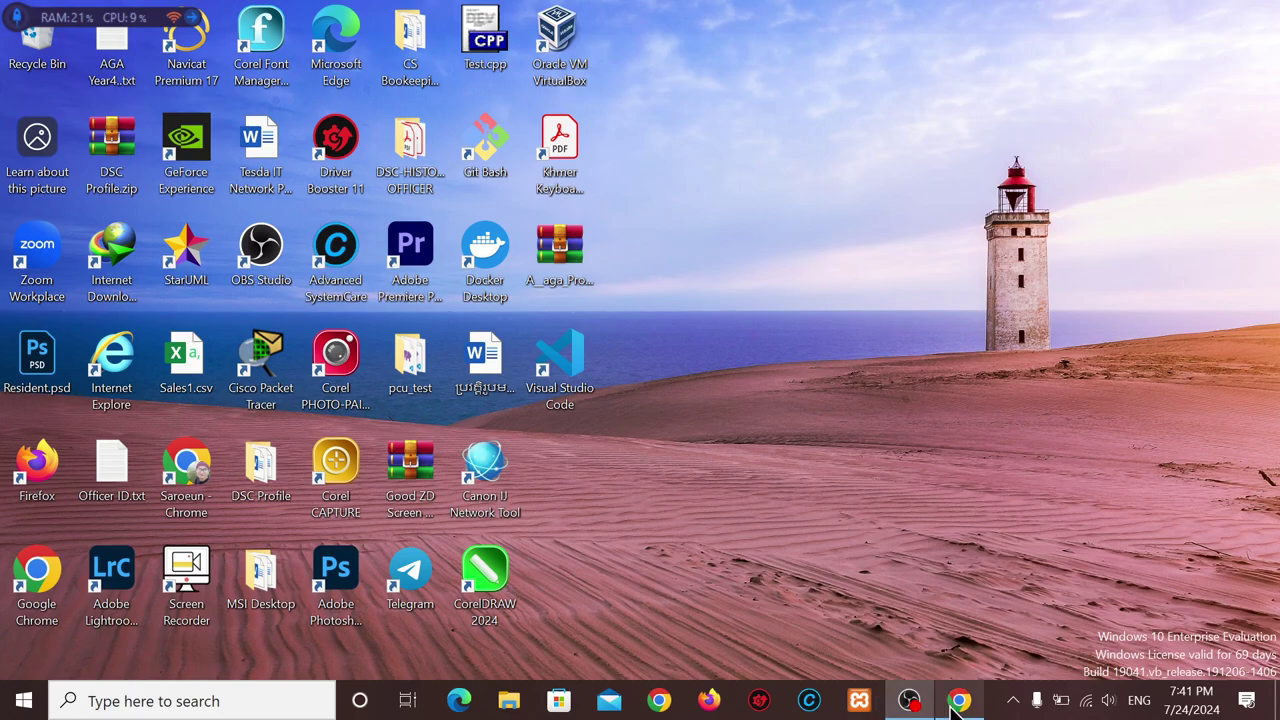
Launch Google Chrome from the taskbar to reach its 'Who's using Chrome?' profile picker.
{"action": "left_click", "coordinate": [958, 700]}
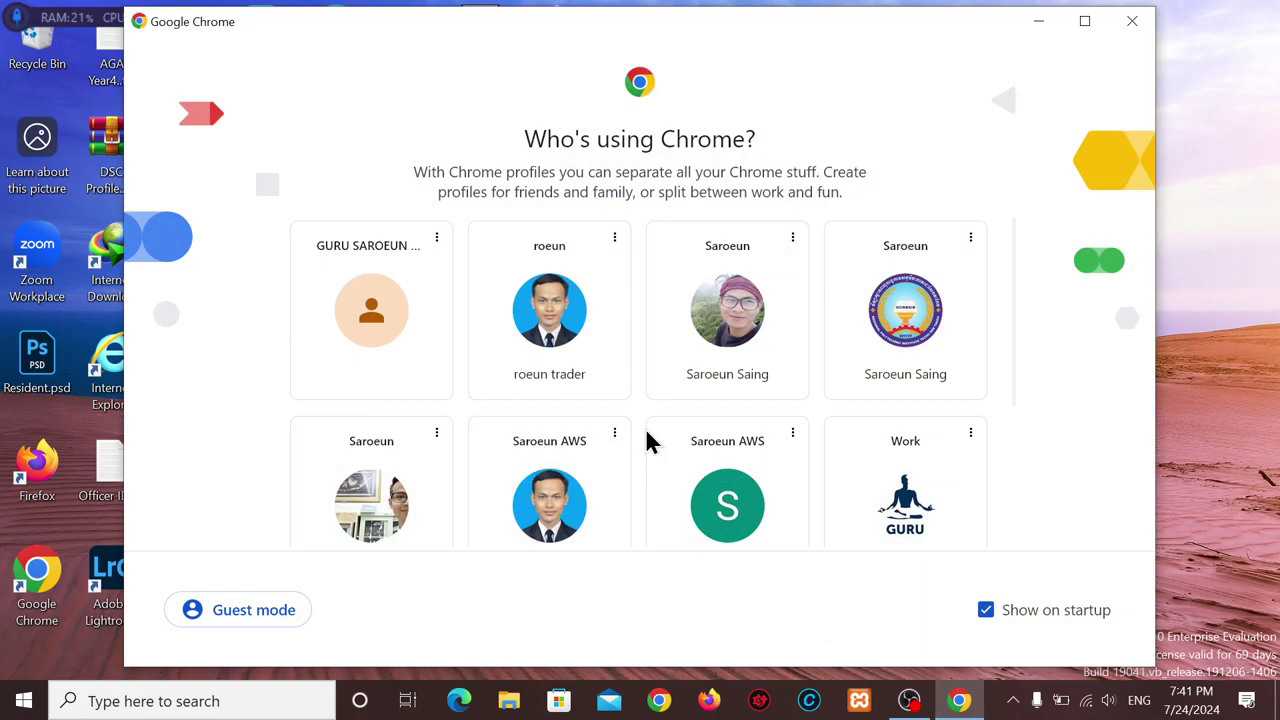
Pick a Chrome profile, search Google for 'docker' and open the official docker.com site.
{"action": "left_click", "coordinate": [716, 346]}
{"action": "left_click", "coordinate": [480, 55]}
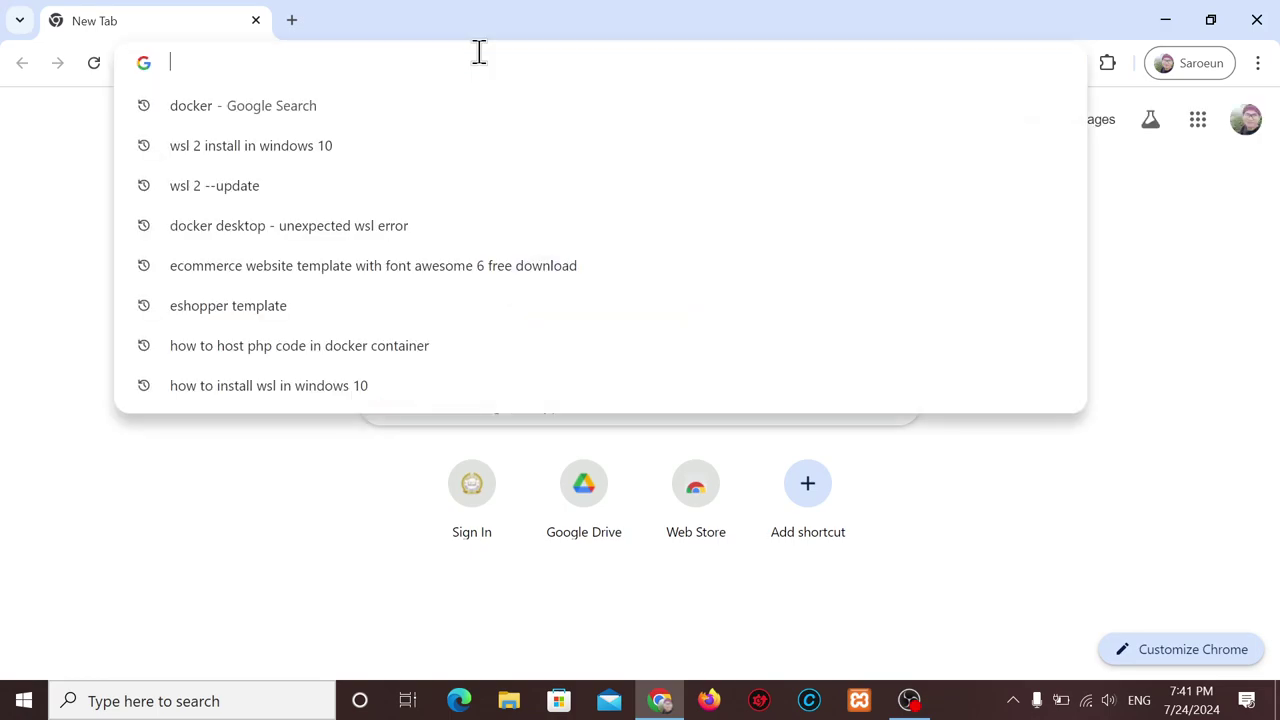
{"action": "type", "text": "DOCK"}
{"action": "key", "text": "Return"}
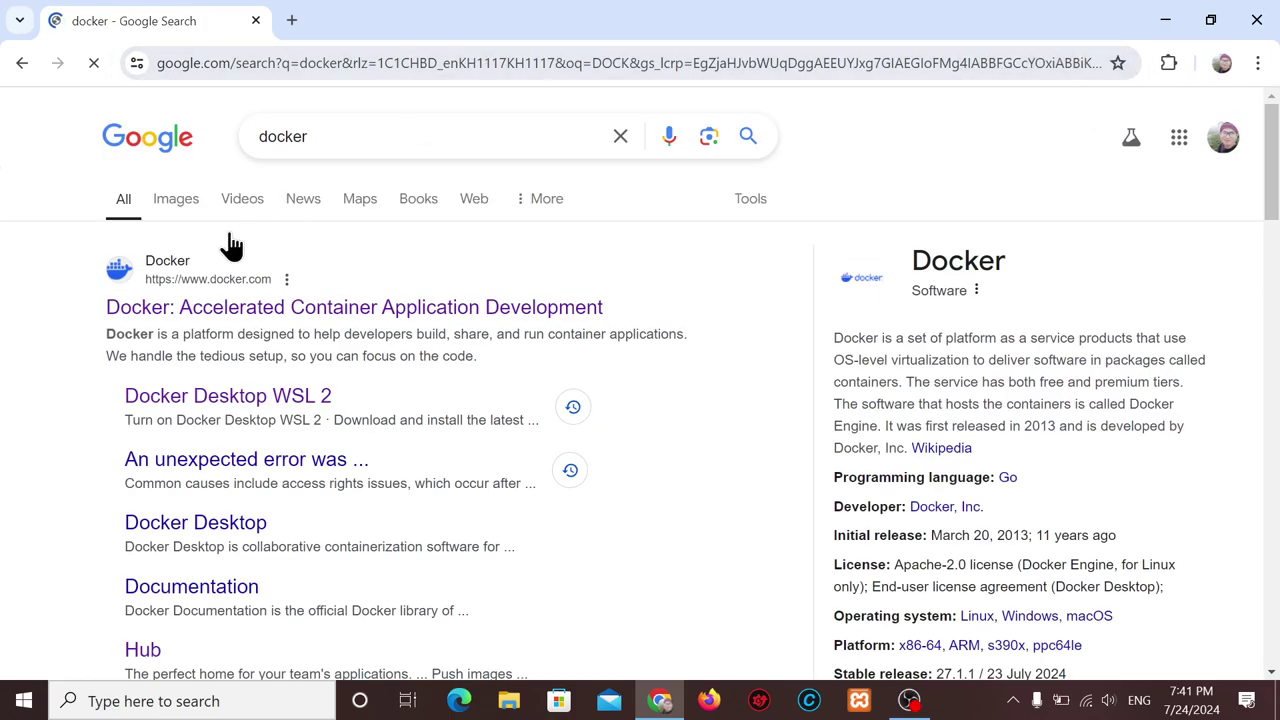
{"action": "left_click", "coordinate": [193, 312]}
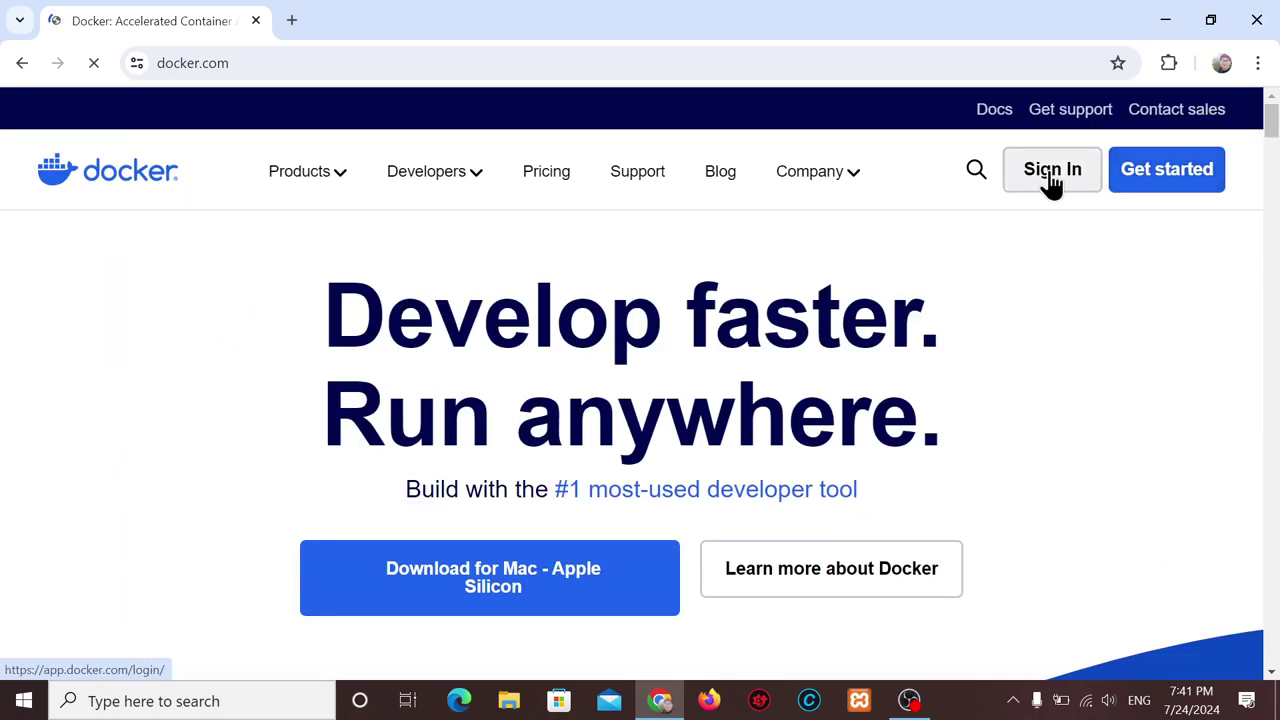
Sign in to the Docker account, confirm it in the avatar menu, then minimize Chrome.
{"action": "left_click", "coordinate": [1048, 178]}
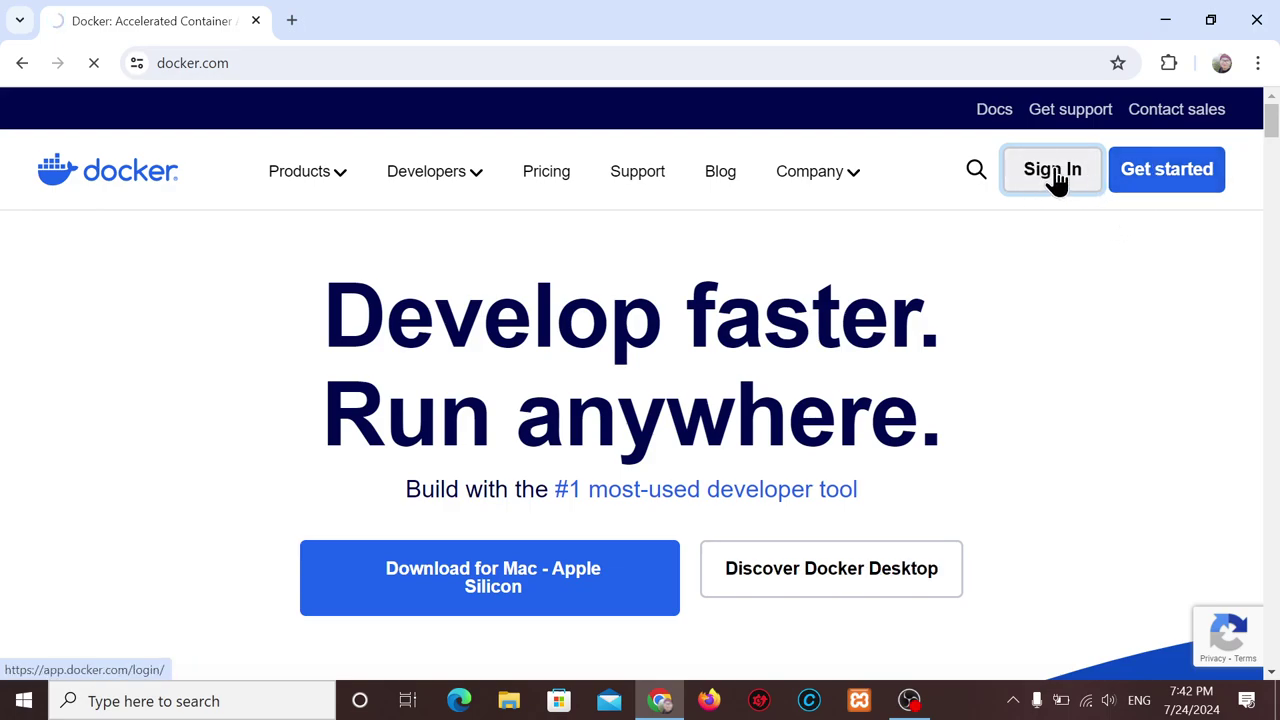
{"action": "left_click", "coordinate": [1052, 175]}
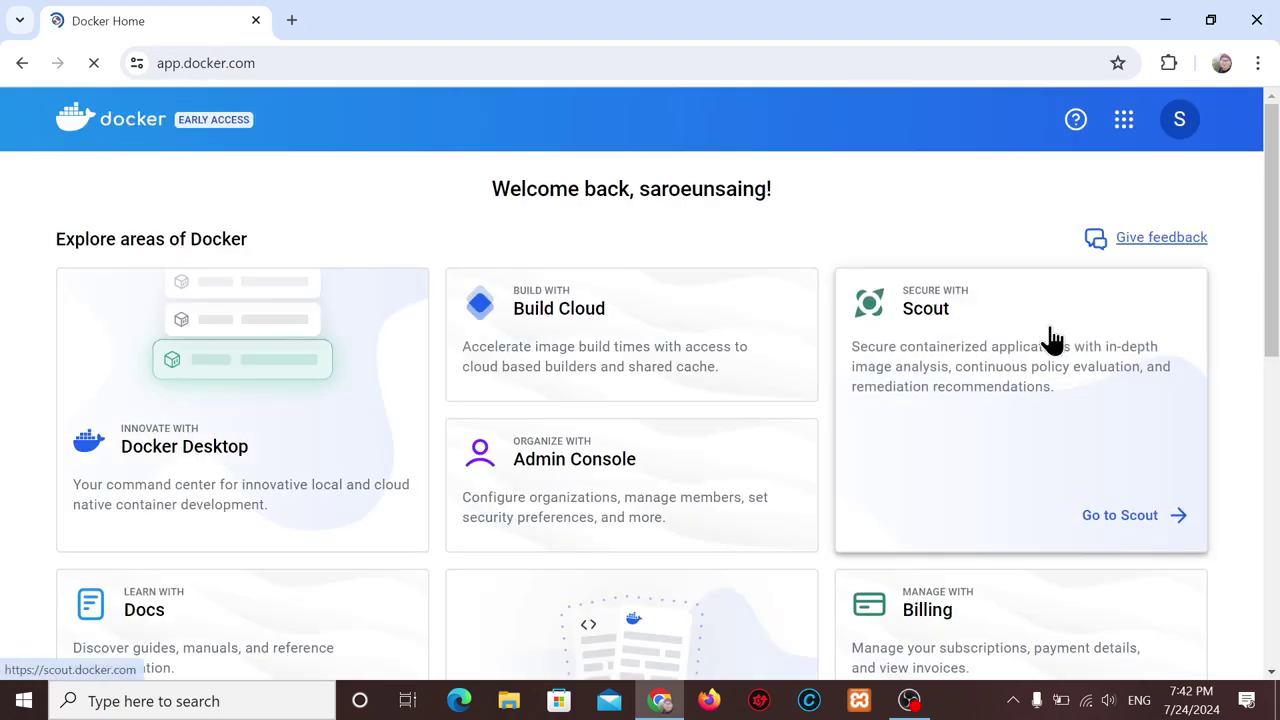
{"action": "left_click", "coordinate": [1186, 128]}
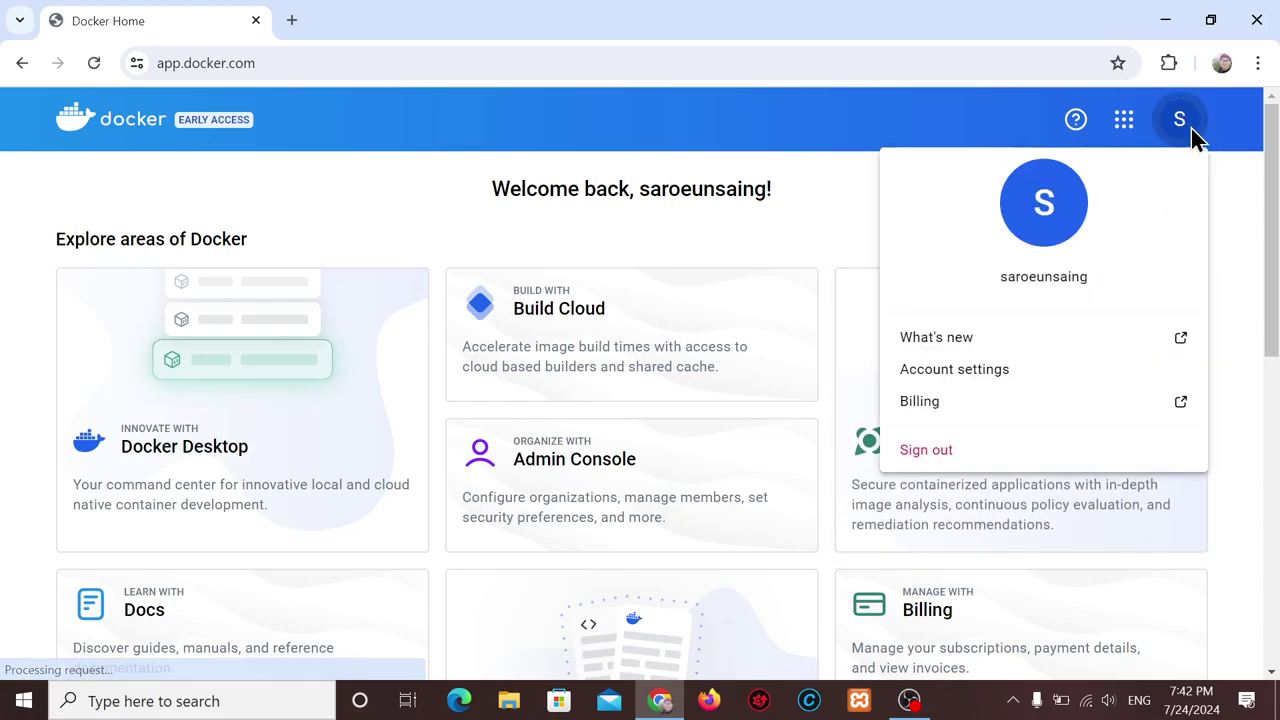
{"action": "left_click", "coordinate": [348, 186]}
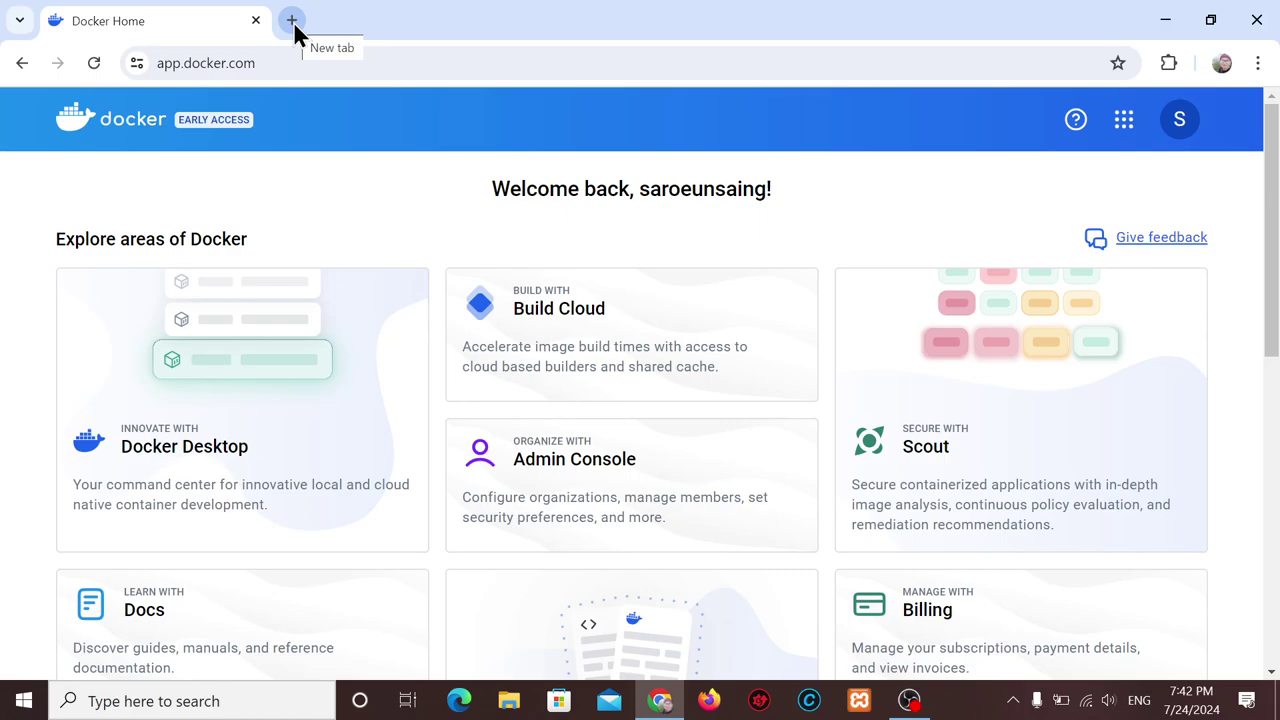
{"action": "left_click", "coordinate": [1166, 31]}
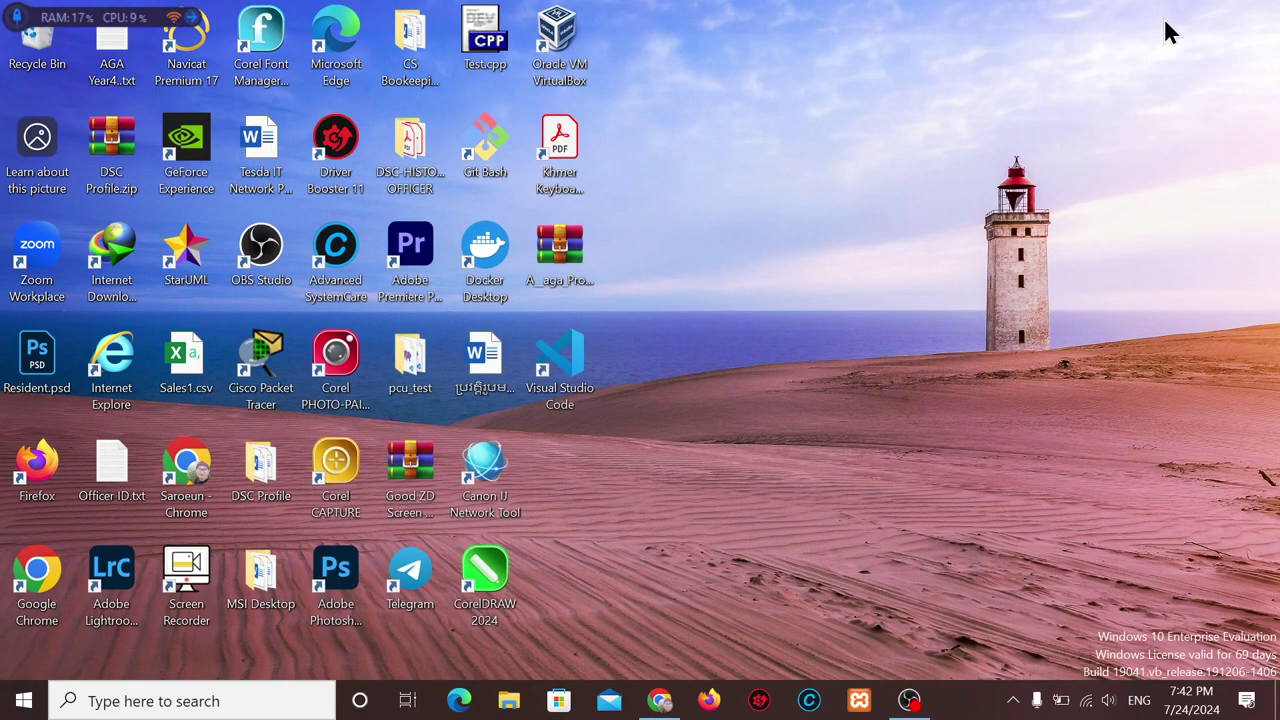
Open Internet Download Manager through a Start search for 'IN', dismissing the tip and registration prompts.
{"action": "left_click", "coordinate": [1013, 700]}
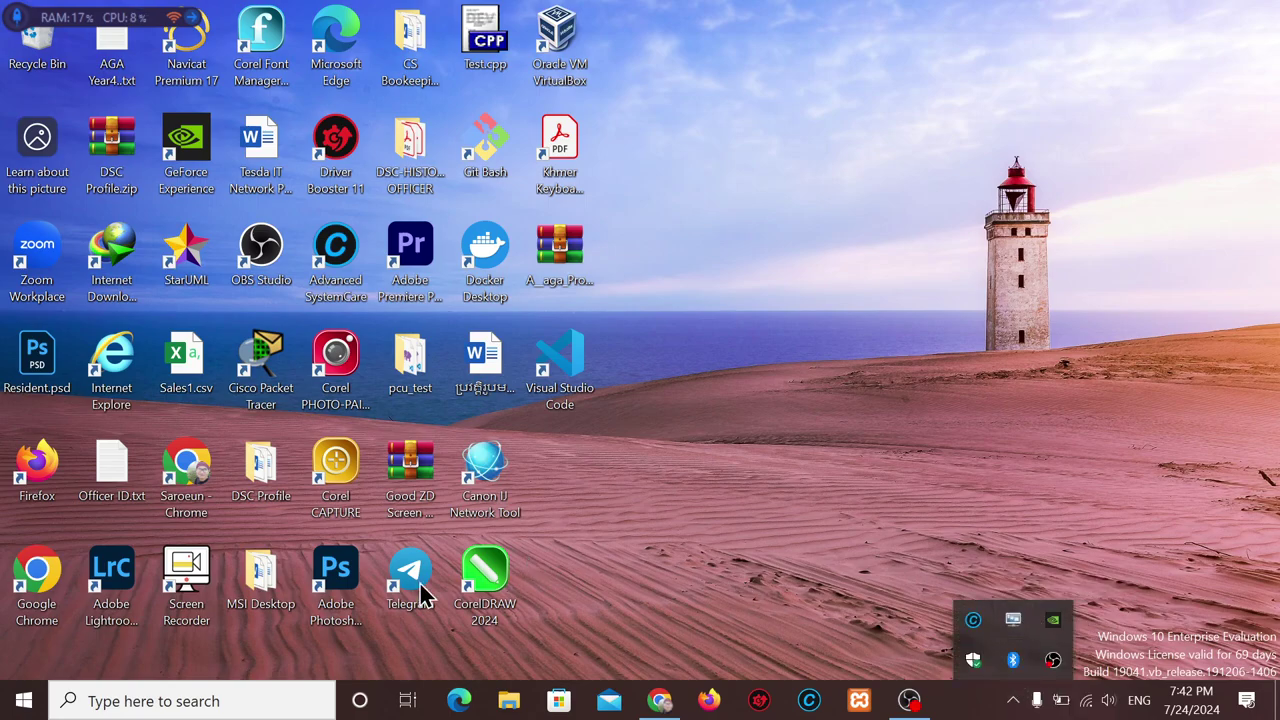
{"action": "left_click", "coordinate": [28, 708]}
{"action": "left_click", "coordinate": [30, 708]}
{"action": "type", "text": "IN"}
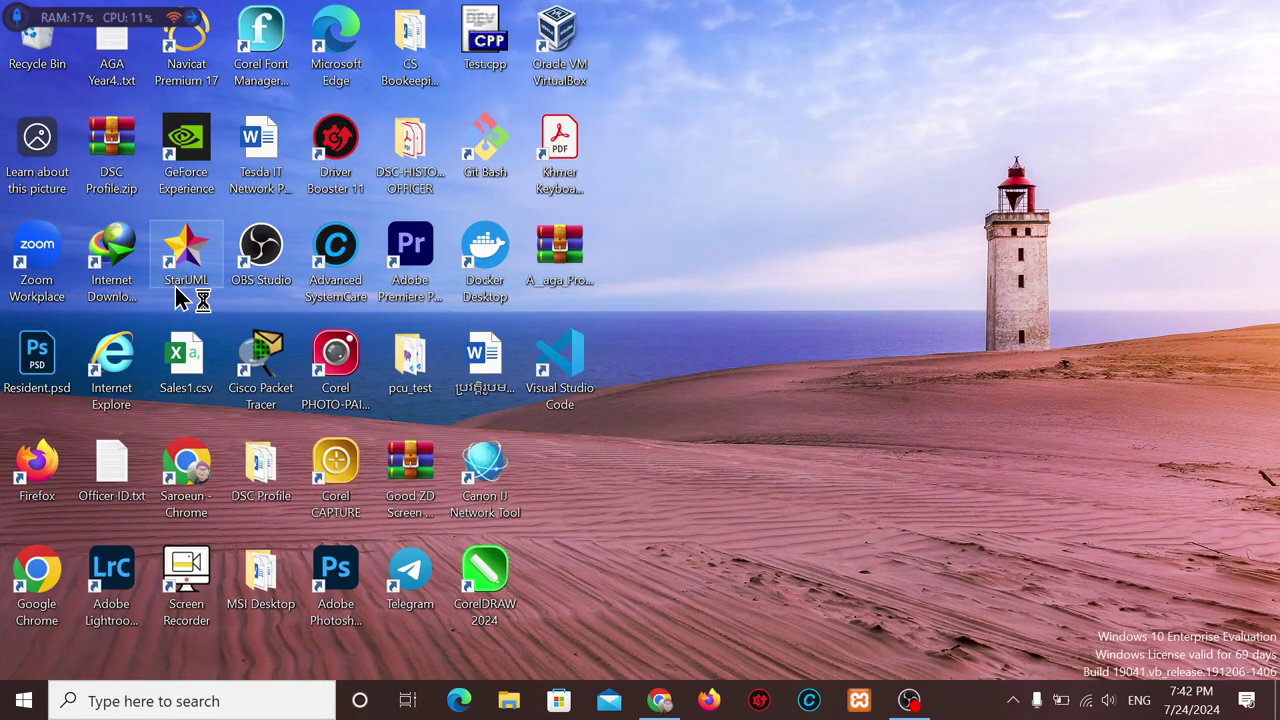
{"action": "key", "text": "Escape"}
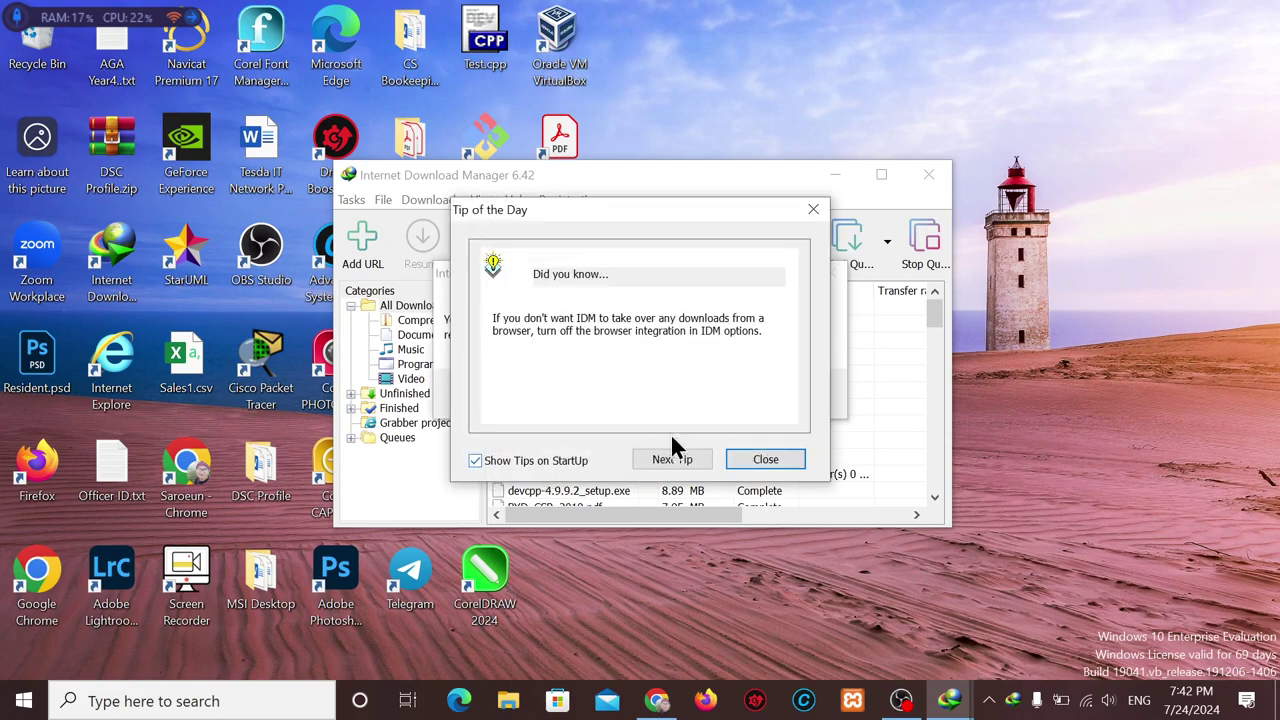
{"action": "left_click", "coordinate": [771, 460]}
{"action": "left_click", "coordinate": [782, 391]}
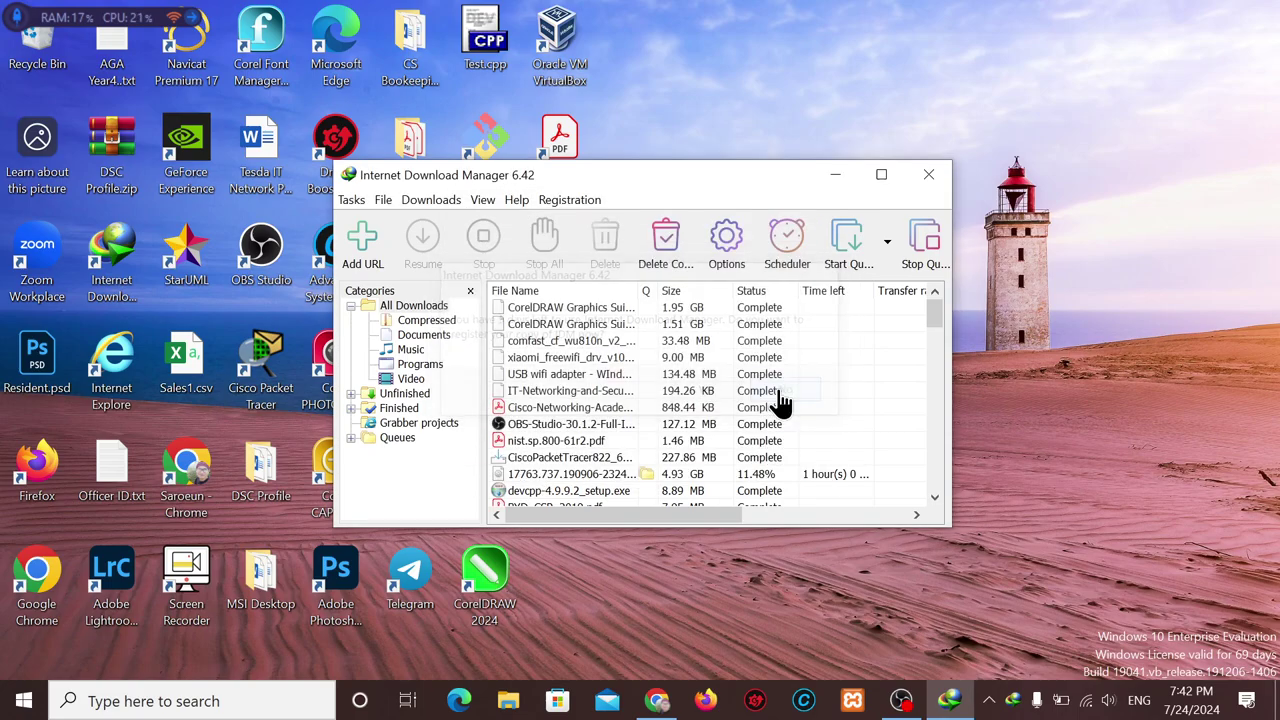
Open the folder of the 477.75 MB Docker Desktop Installer download, then close IDM.
{"action": "scroll", "coordinate": [723, 460], "scroll_direction": "down", "scroll_amount": 10}
{"action": "left_click", "coordinate": [595, 490]}
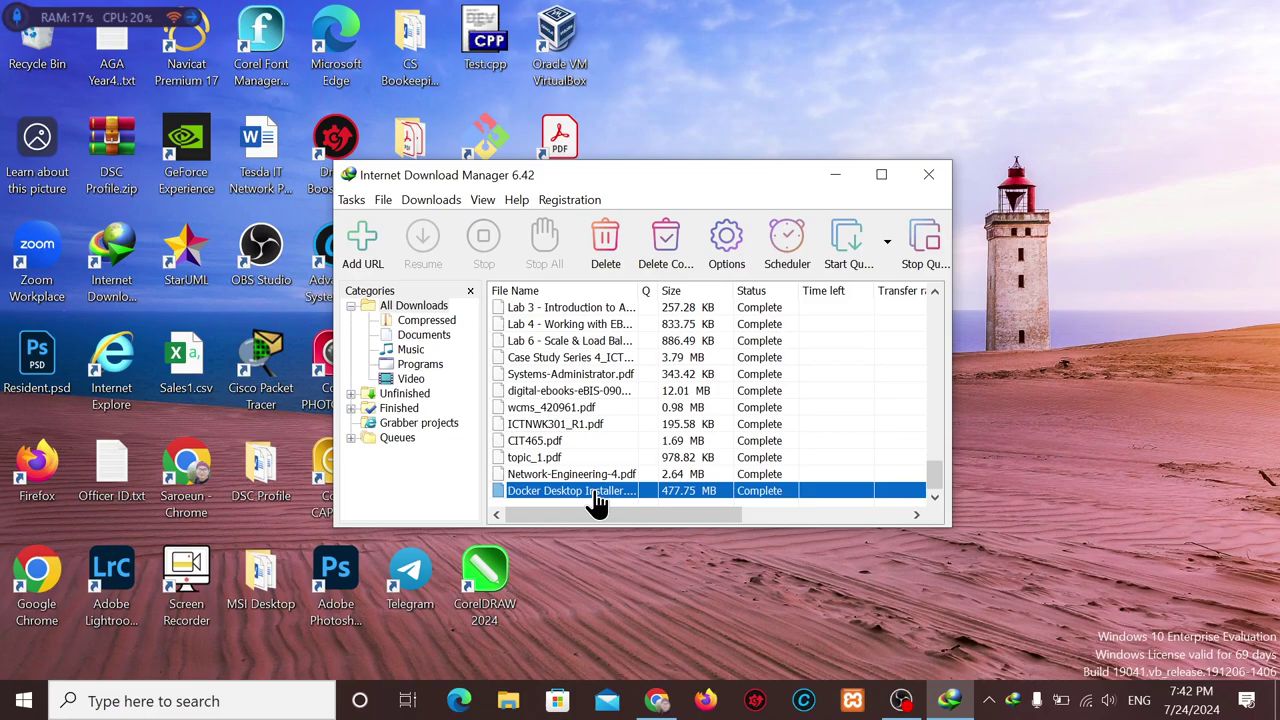
{"action": "right_click", "coordinate": [595, 490]}
{"action": "left_click", "coordinate": [656, 232]}
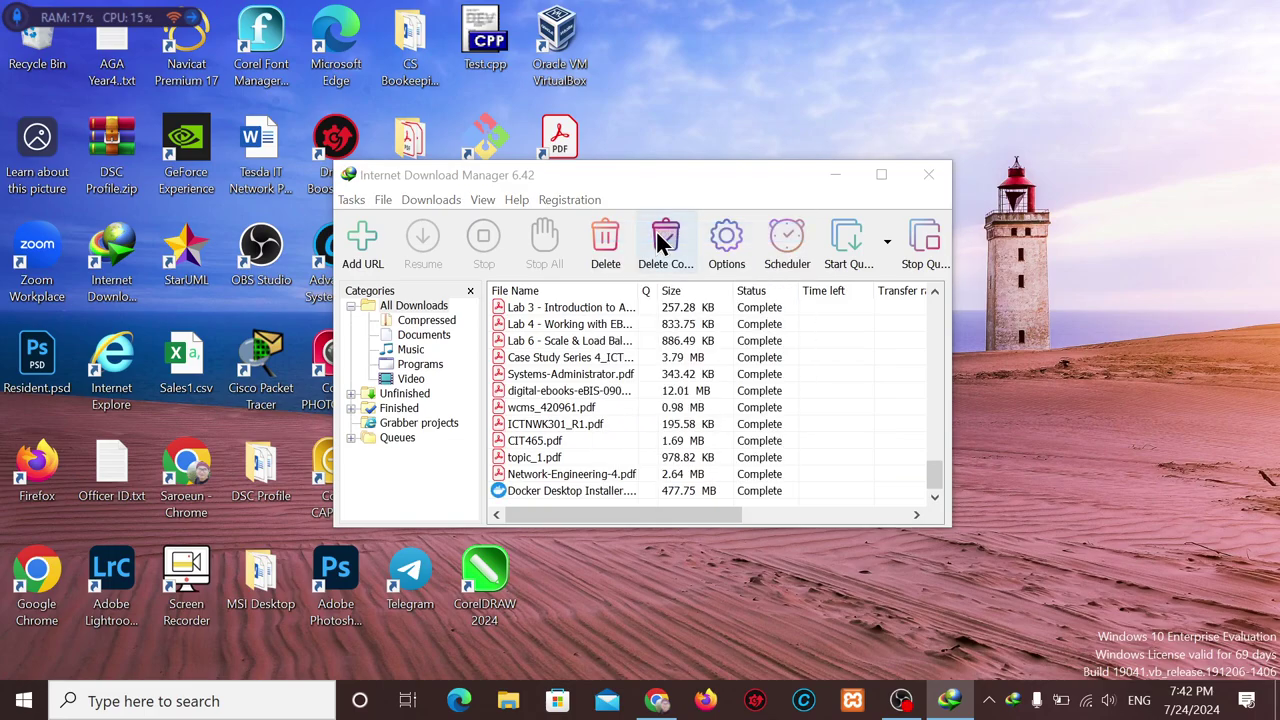
{"action": "left_click", "coordinate": [932, 178]}
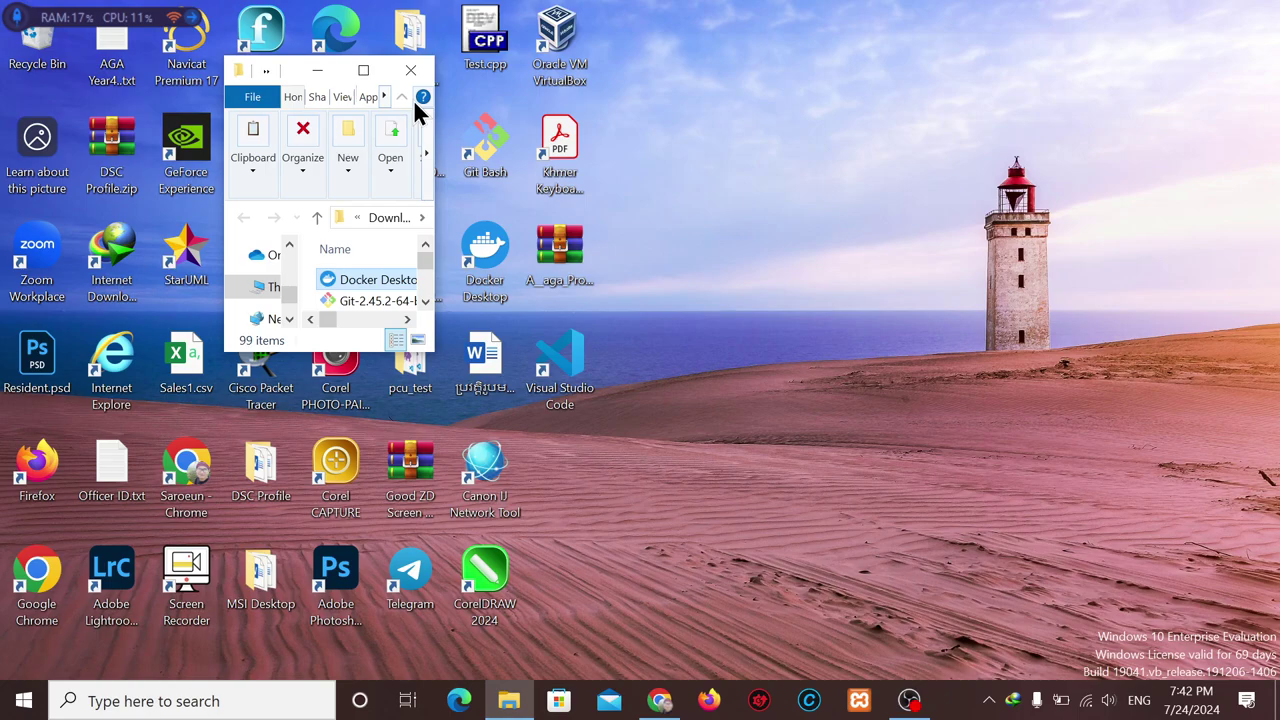
Maximize the Downloads\Programs window and select Docker Desktop Installer.exe (489,221 KB).
{"action": "left_click", "coordinate": [364, 72]}
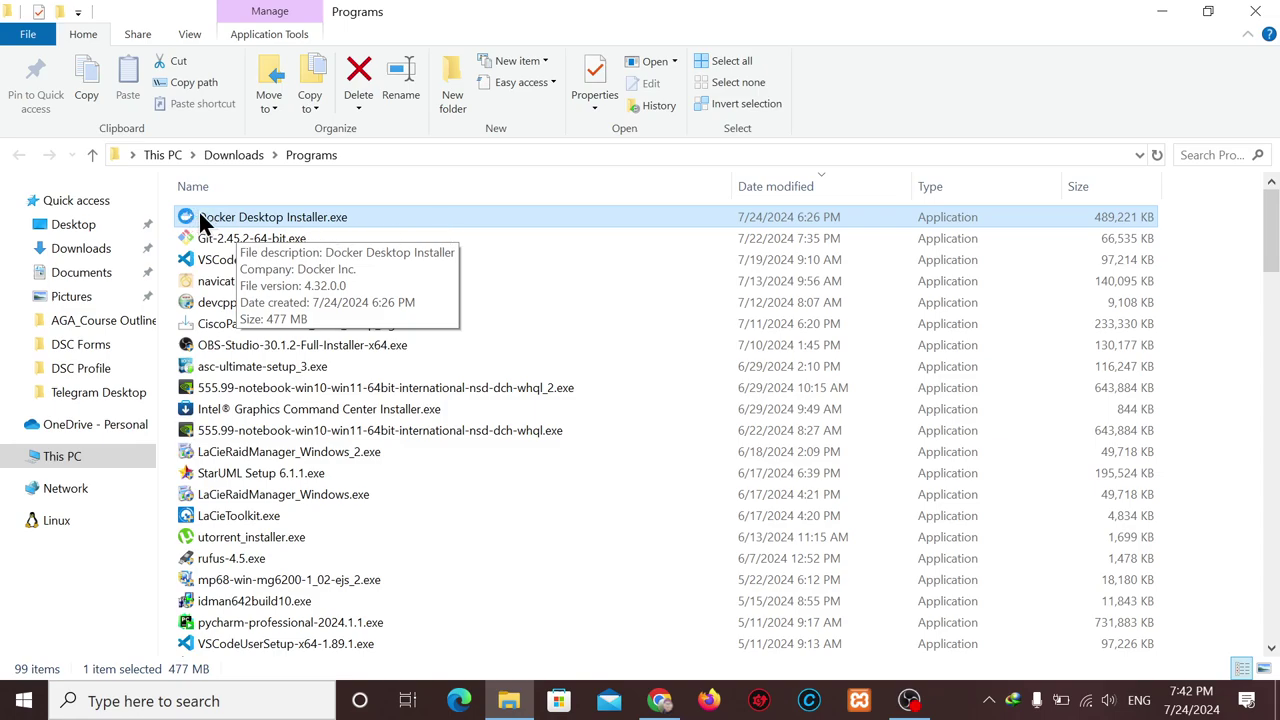
{"action": "left_click", "coordinate": [25, 706]}
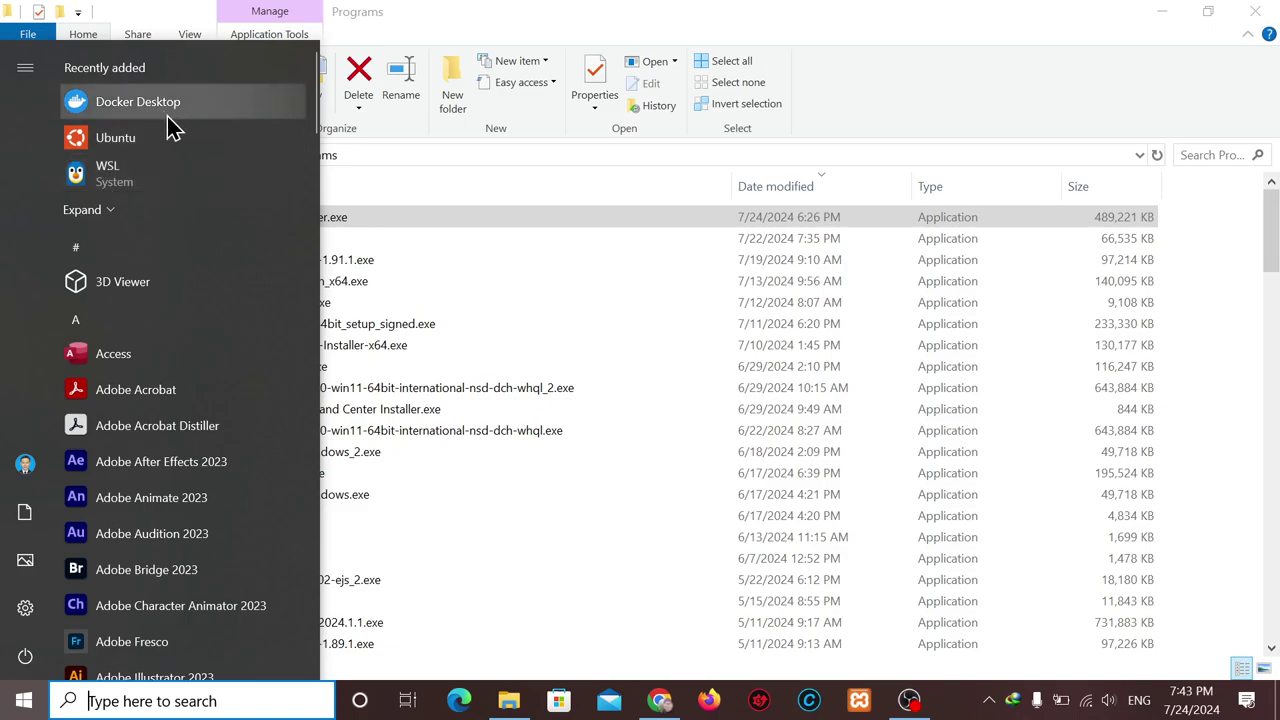
{"action": "left_click", "coordinate": [381, 216]}
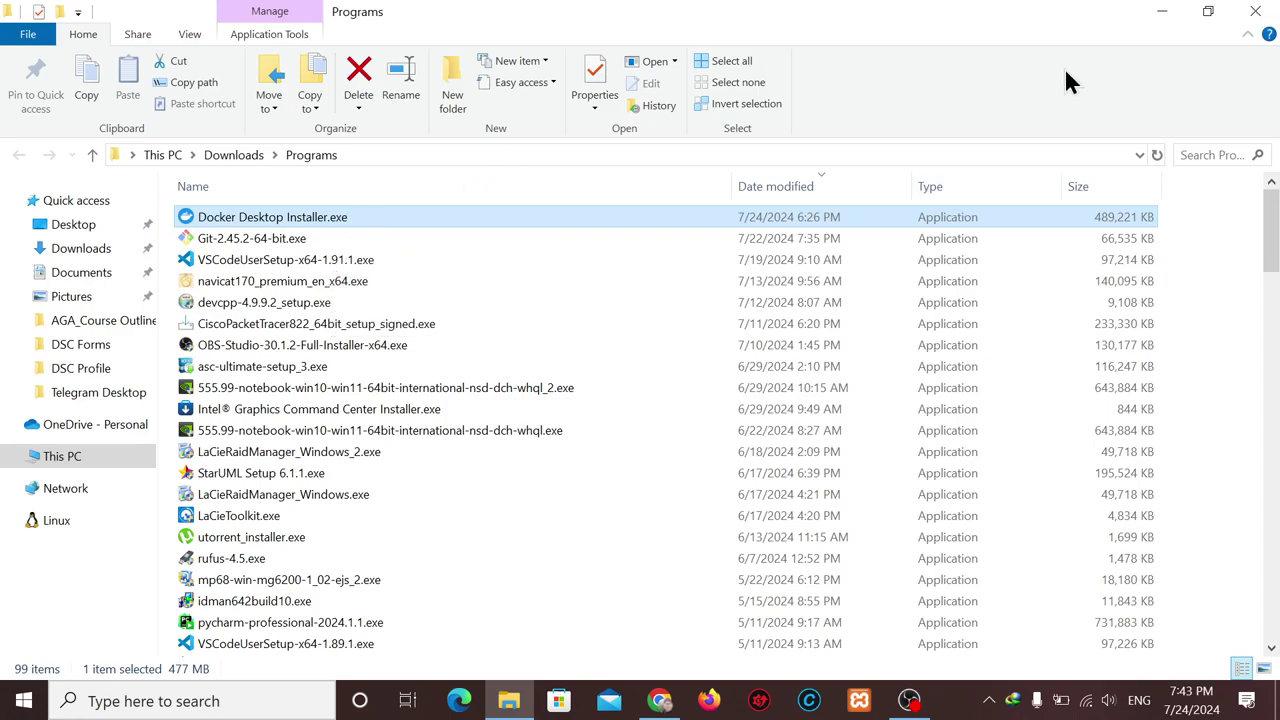
Run Docker Desktop as administrator from the Start menu and approve the UAC prompt.
{"action": "left_click", "coordinate": [1162, 12]}
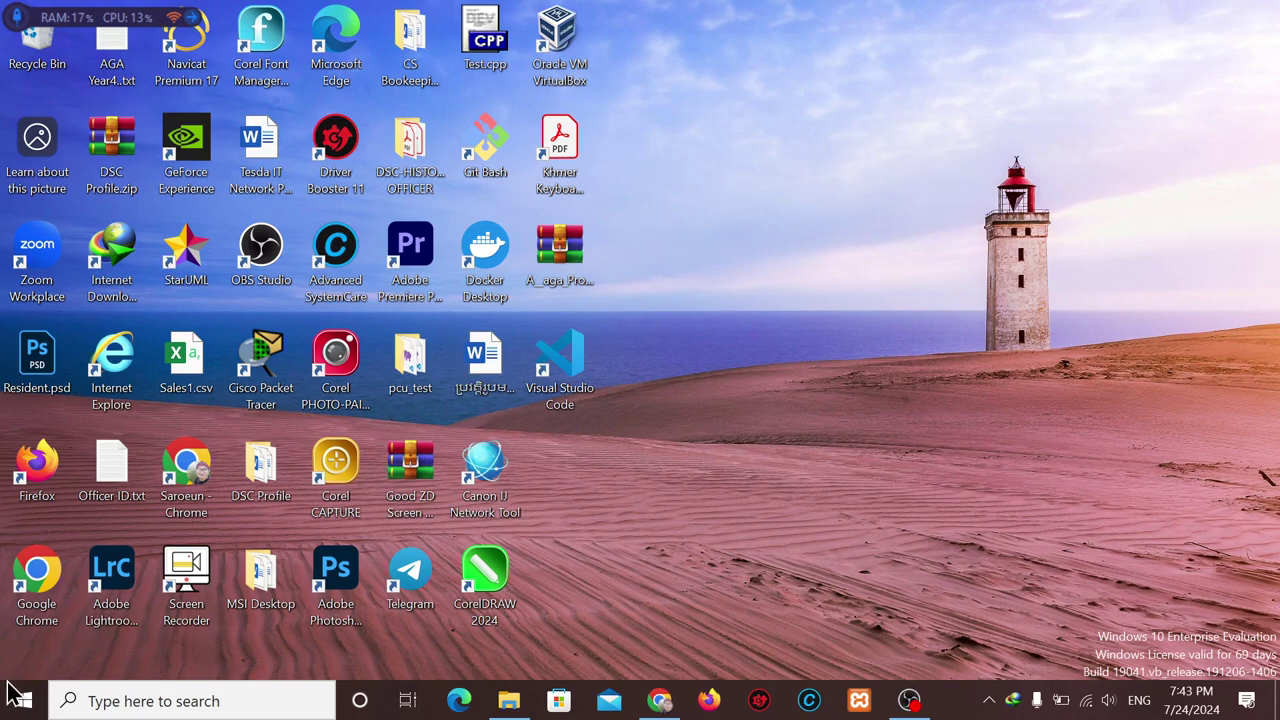
{"action": "left_click", "coordinate": [26, 705]}
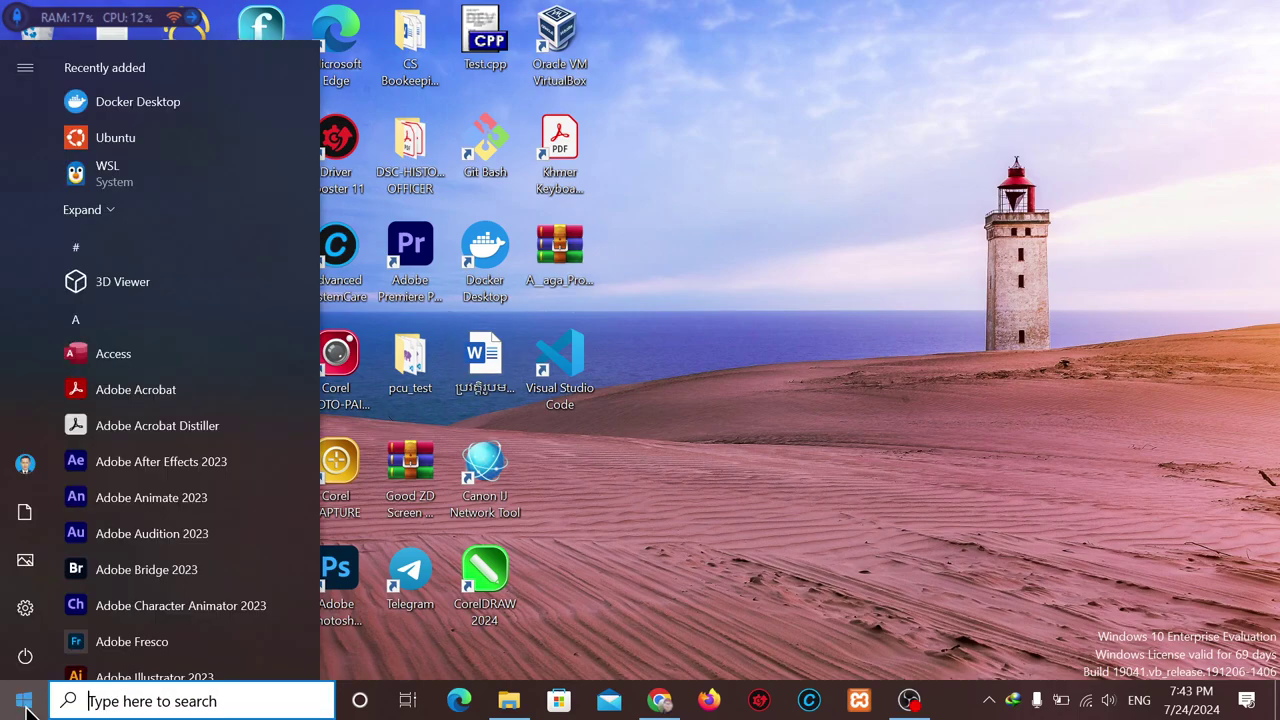
{"action": "right_click", "coordinate": [175, 113]}
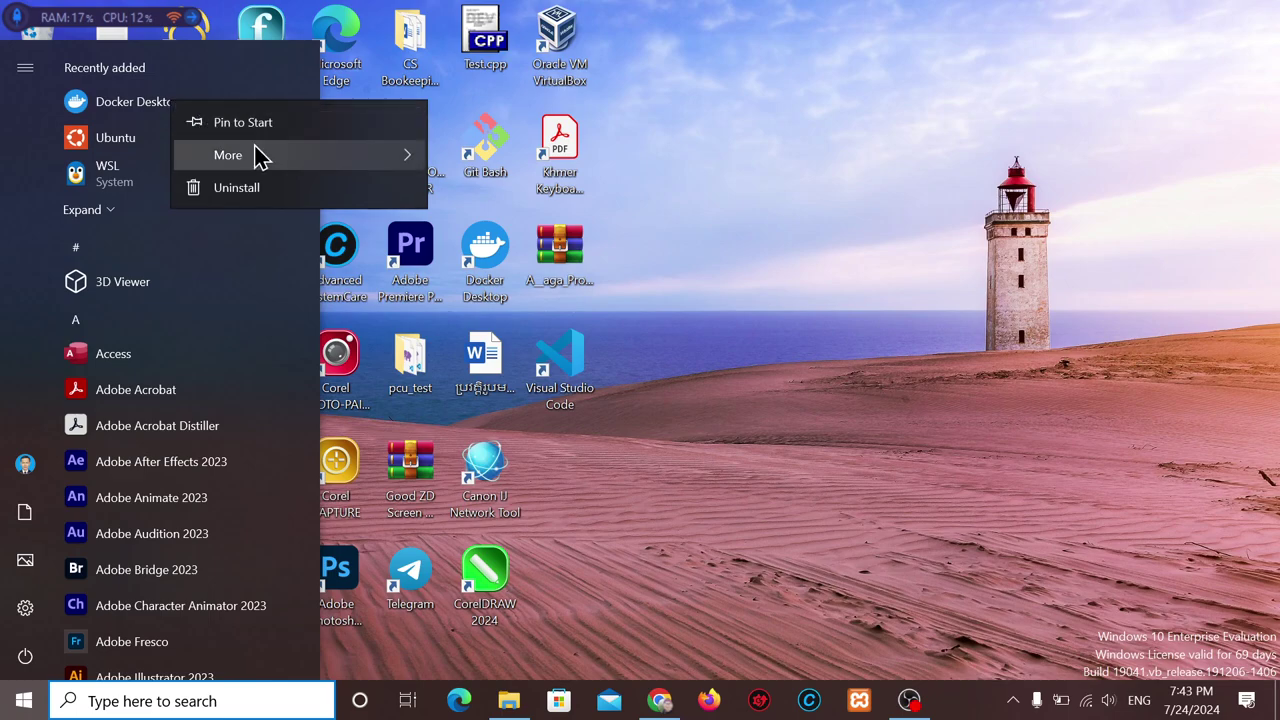
{"action": "mouse_move", "coordinate": [257, 154]}
{"action": "left_click", "coordinate": [495, 202]}
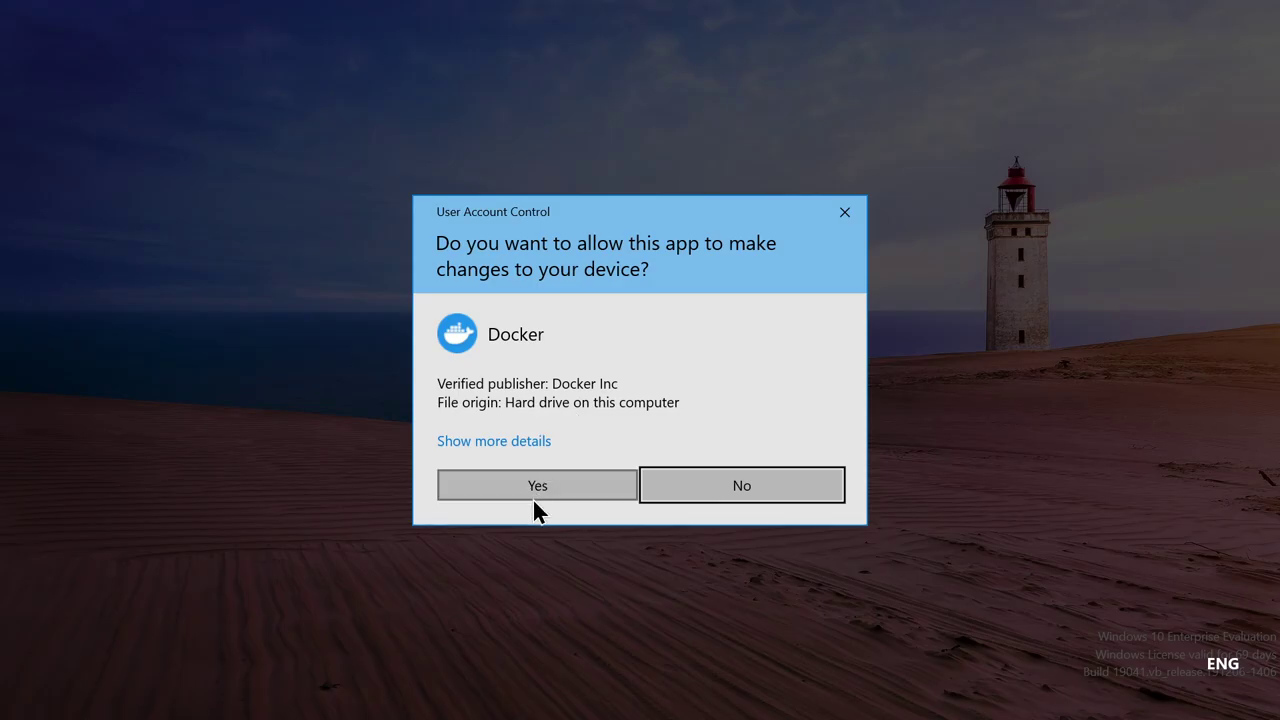
{"action": "left_click", "coordinate": [532, 495]}
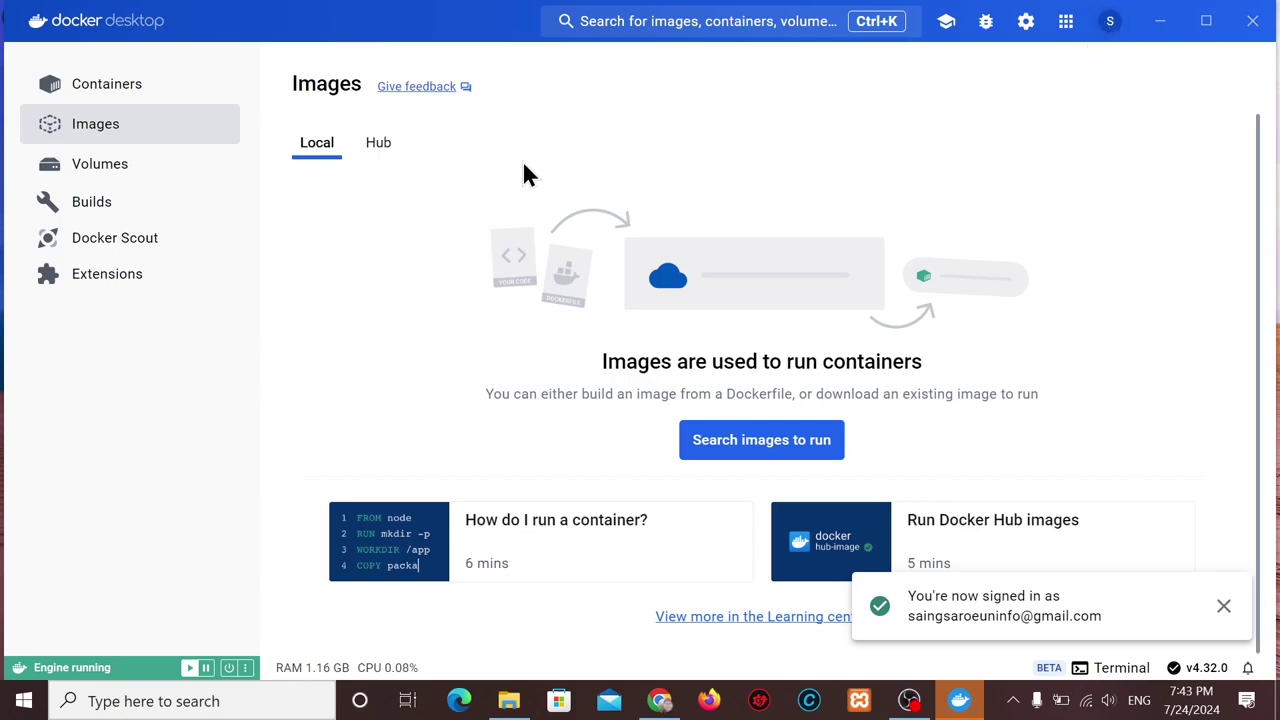
Browse Docker Desktop's Hub images, Containers, Images and empty Volumes pages.
{"action": "left_click", "coordinate": [373, 150]}
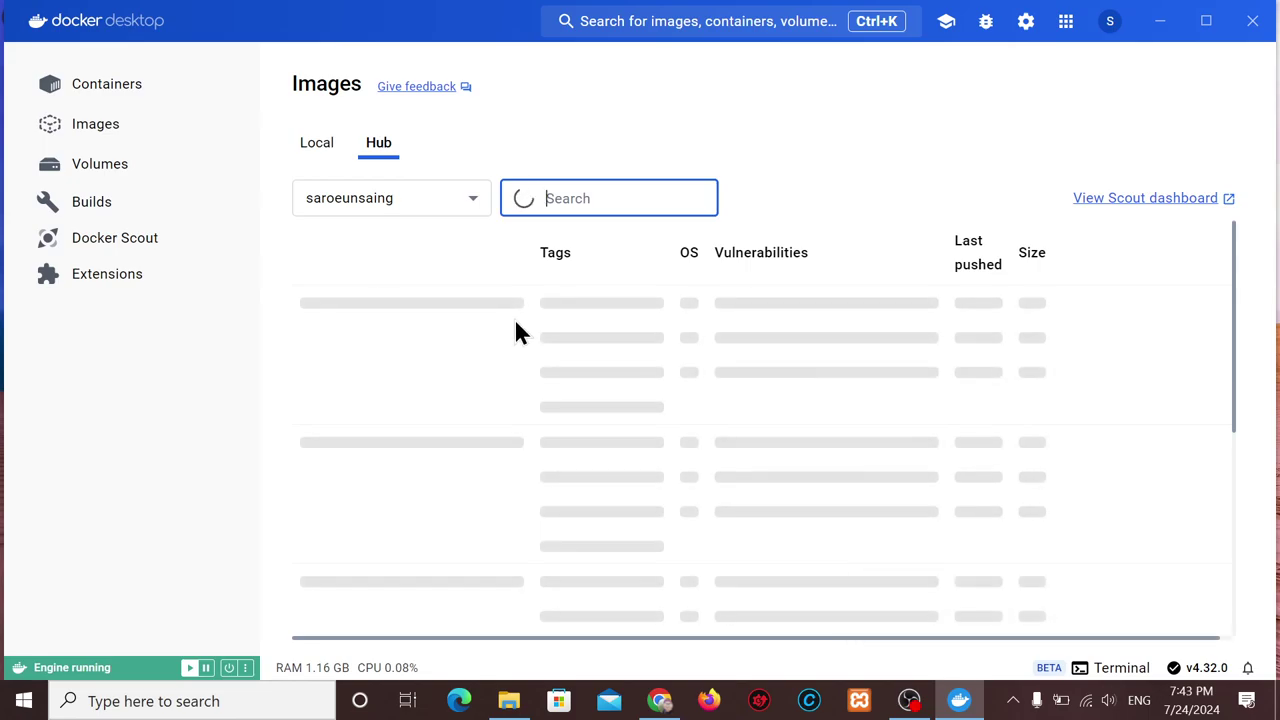
{"action": "left_click", "coordinate": [313, 152]}
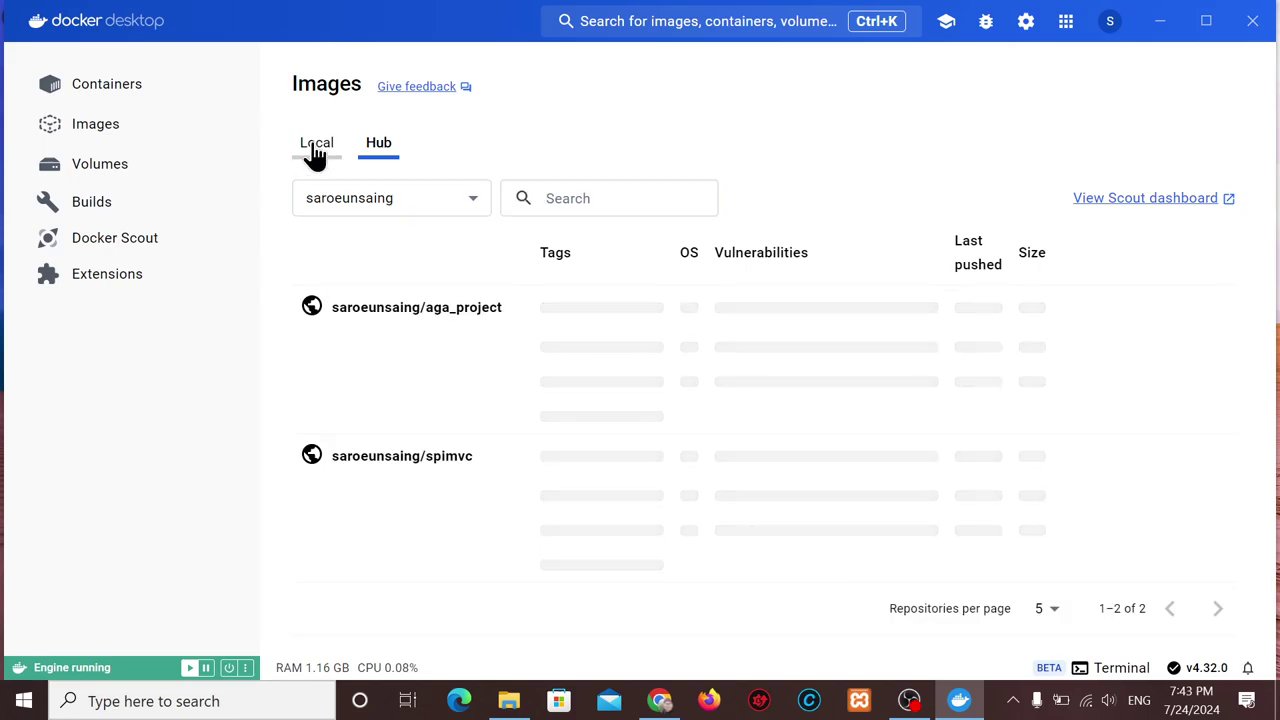
{"action": "left_click", "coordinate": [88, 90]}
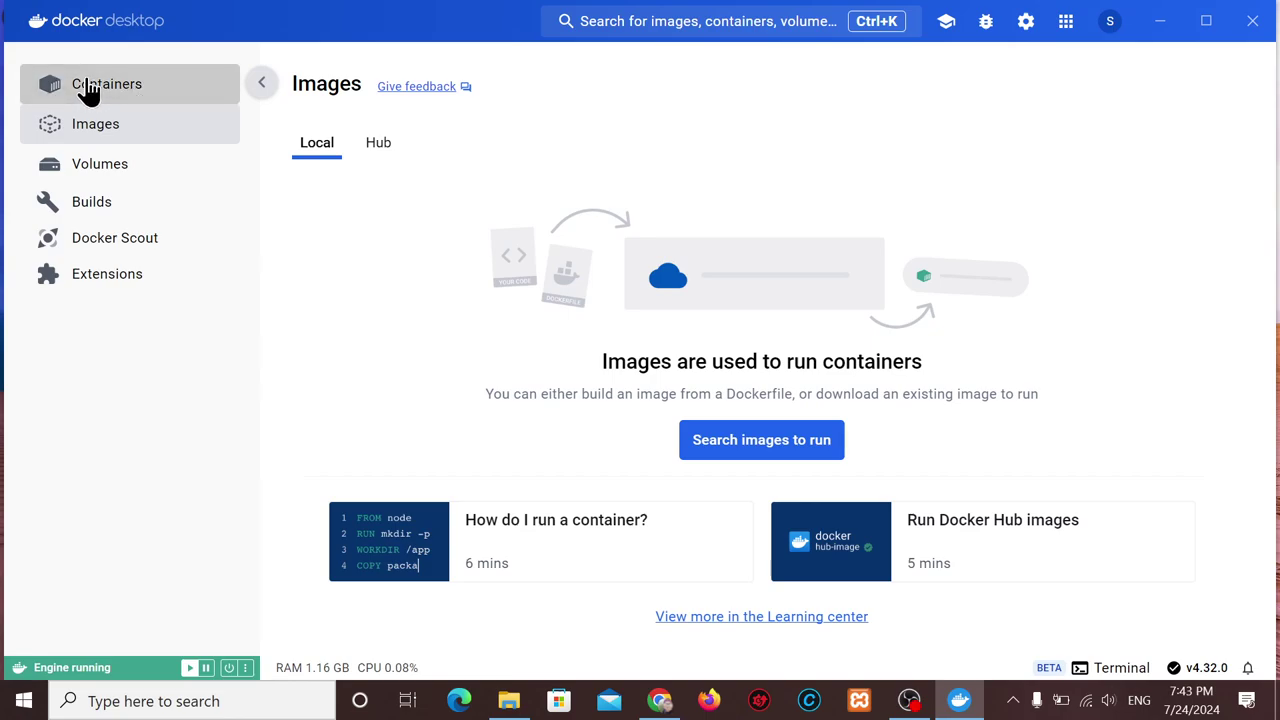
{"action": "left_click", "coordinate": [100, 130]}
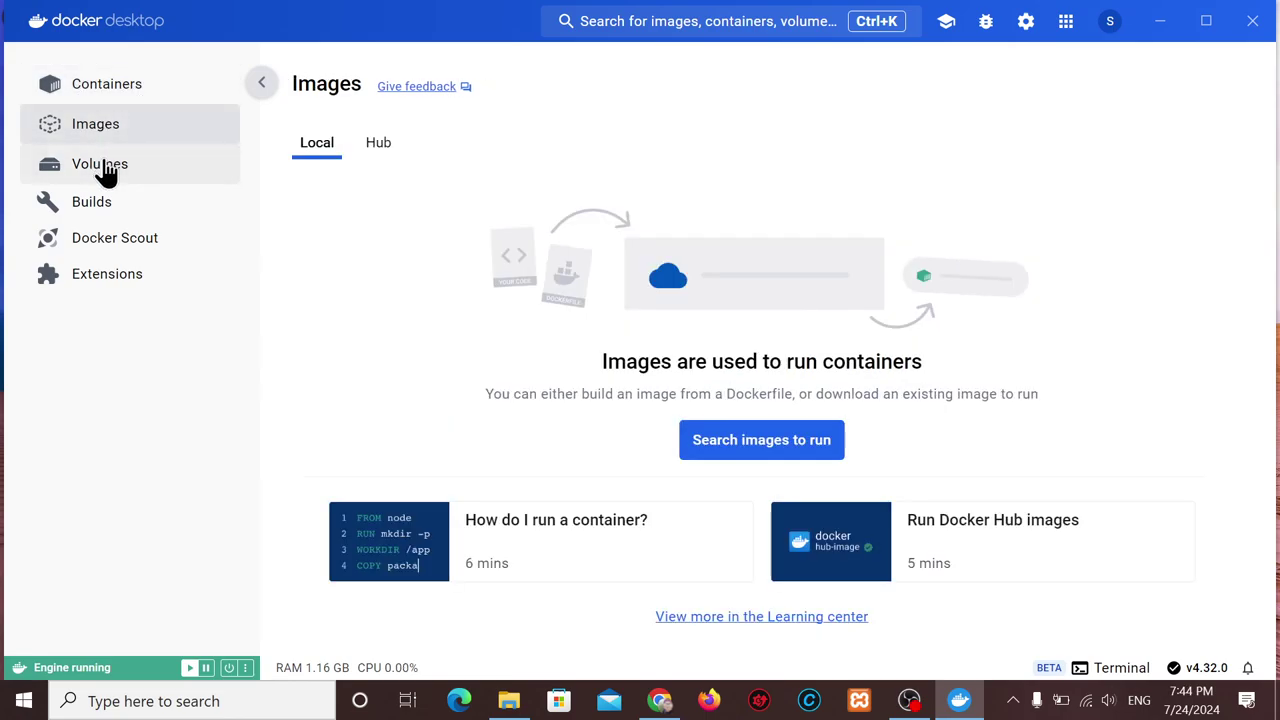
{"action": "left_click", "coordinate": [103, 166]}
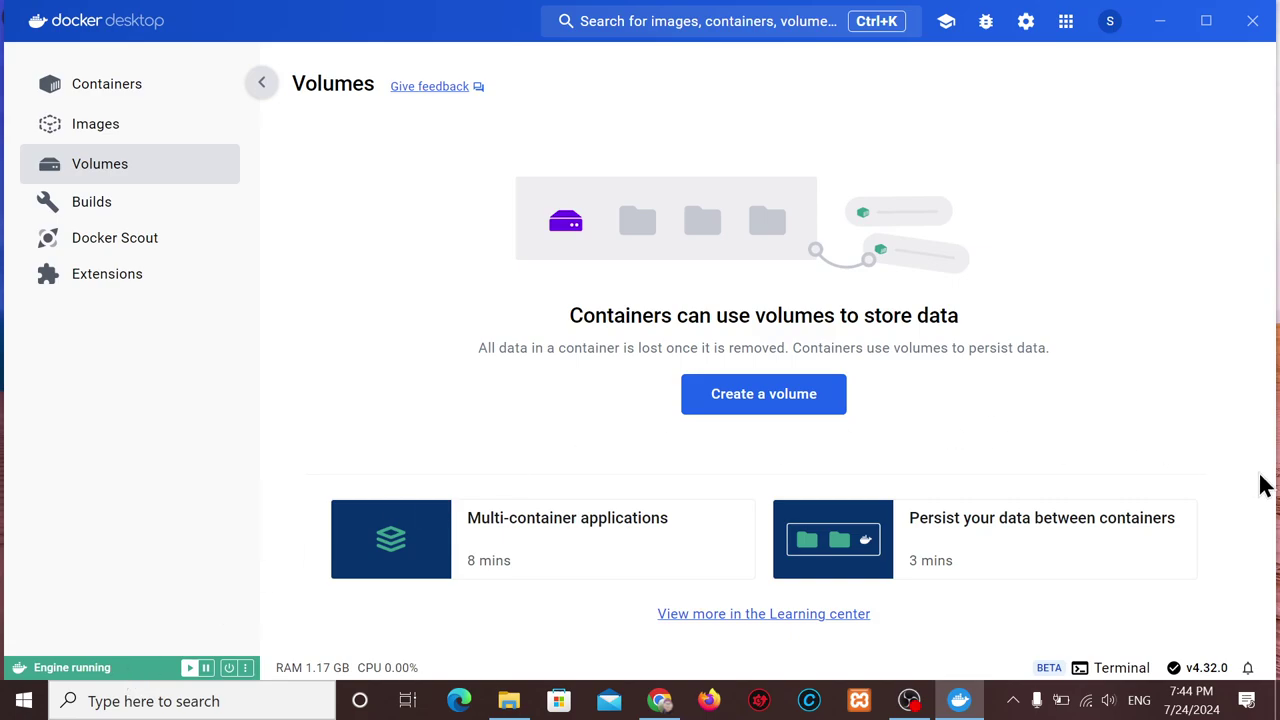
Close the Docker Desktop window and quit it from its tray icon.
{"action": "left_click", "coordinate": [1250, 22]}
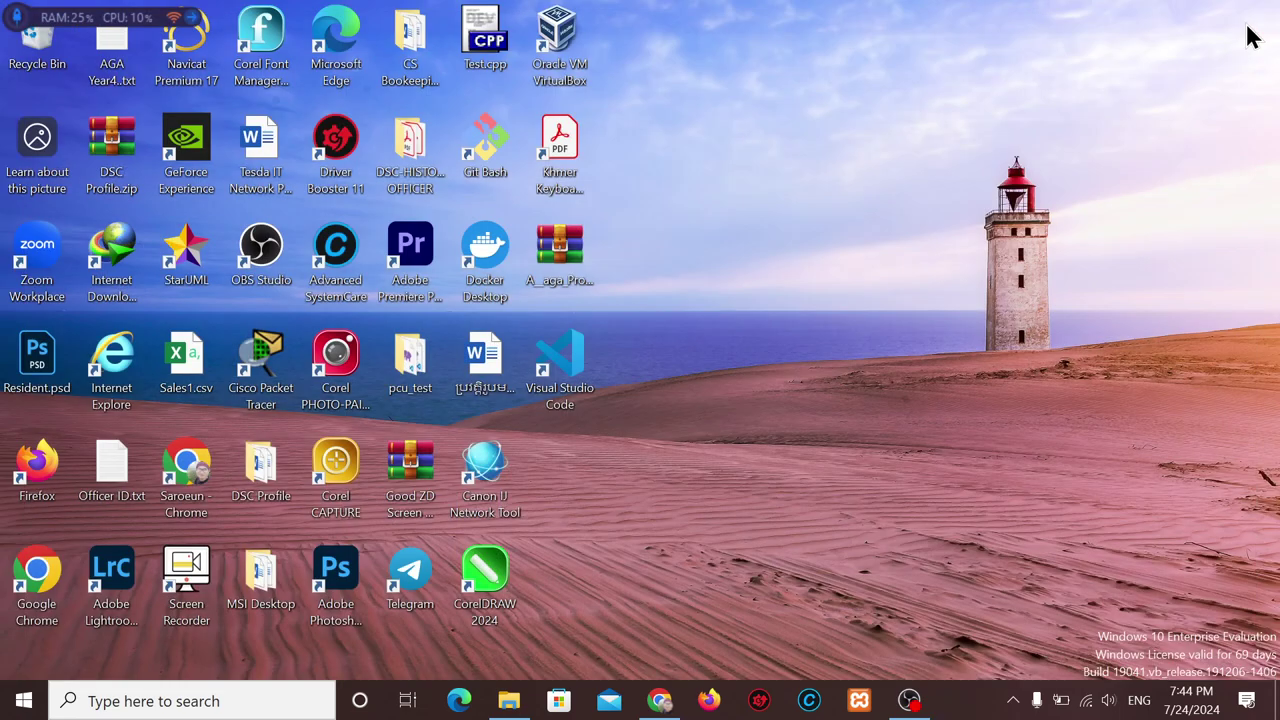
{"action": "left_click", "coordinate": [1013, 700]}
{"action": "right_click", "coordinate": [1013, 662]}
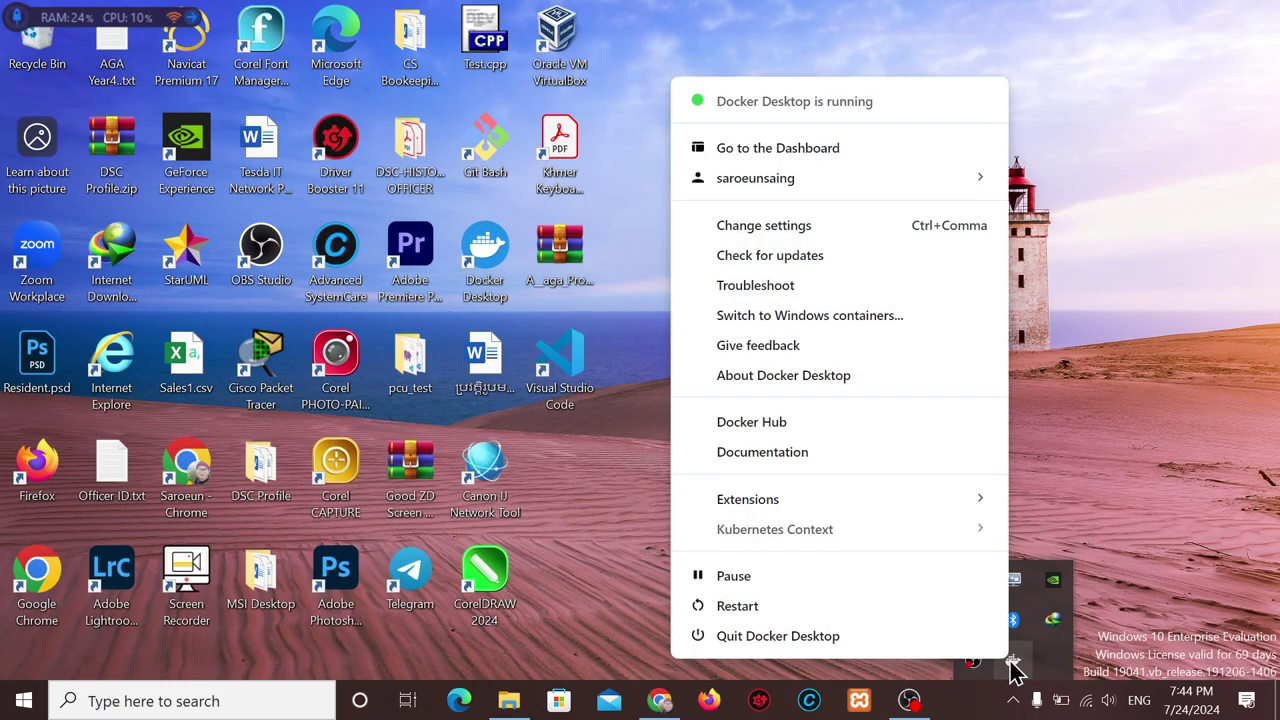
{"action": "left_click", "coordinate": [903, 640]}
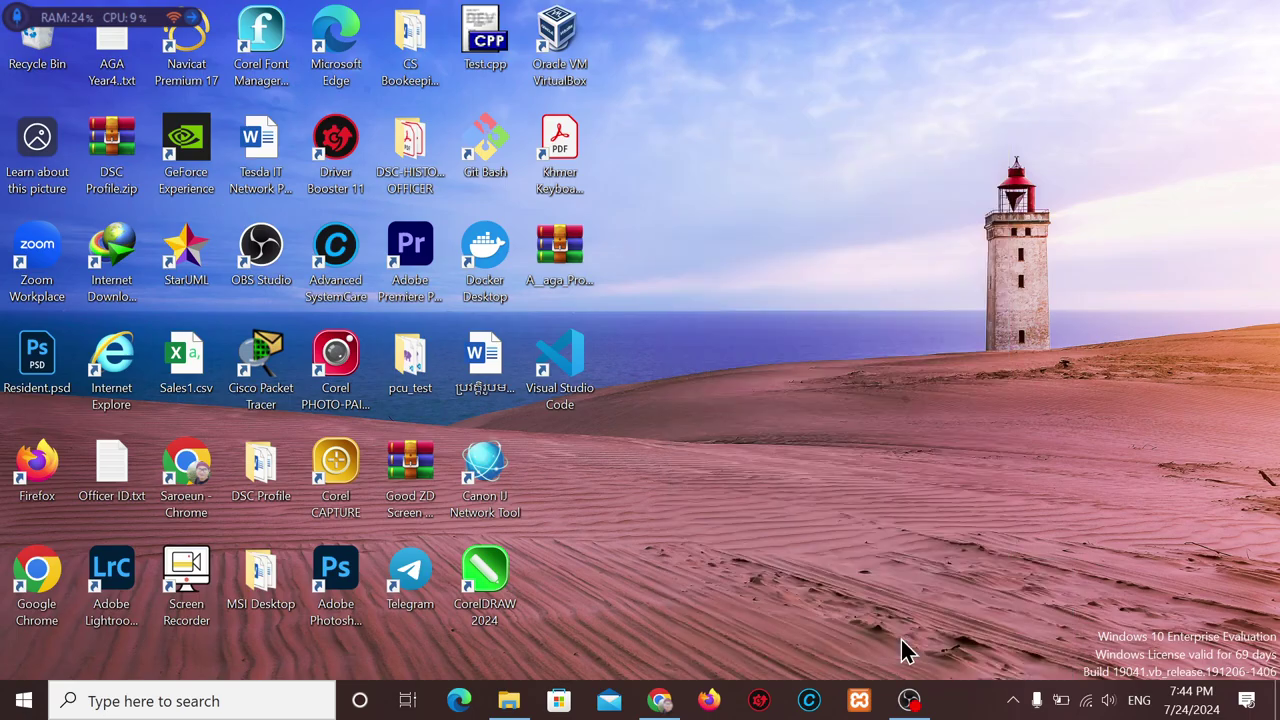
In Firefox's address bar, edit the earlier 'wsl 2 --update' search into 'wsl 2 INSTALL'.
{"action": "left_click", "coordinate": [726, 702]}
{"action": "left_click", "coordinate": [543, 93]}
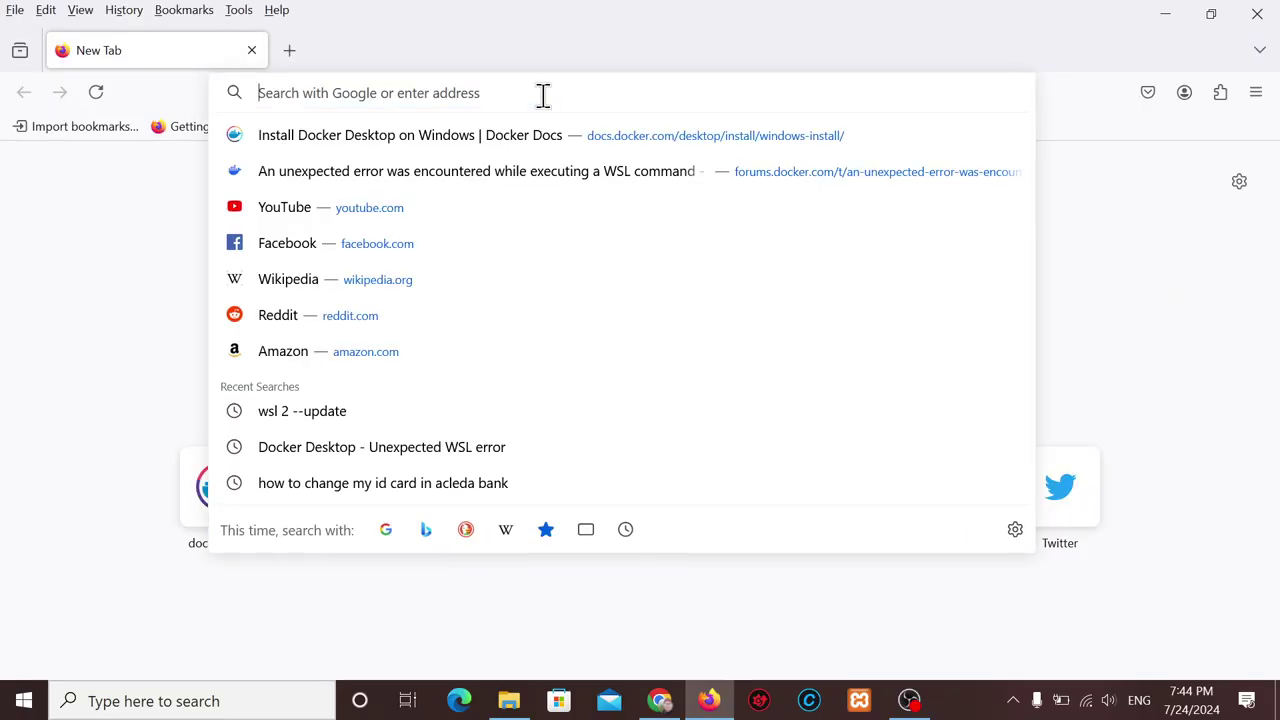
{"action": "type", "text": "WSL"}
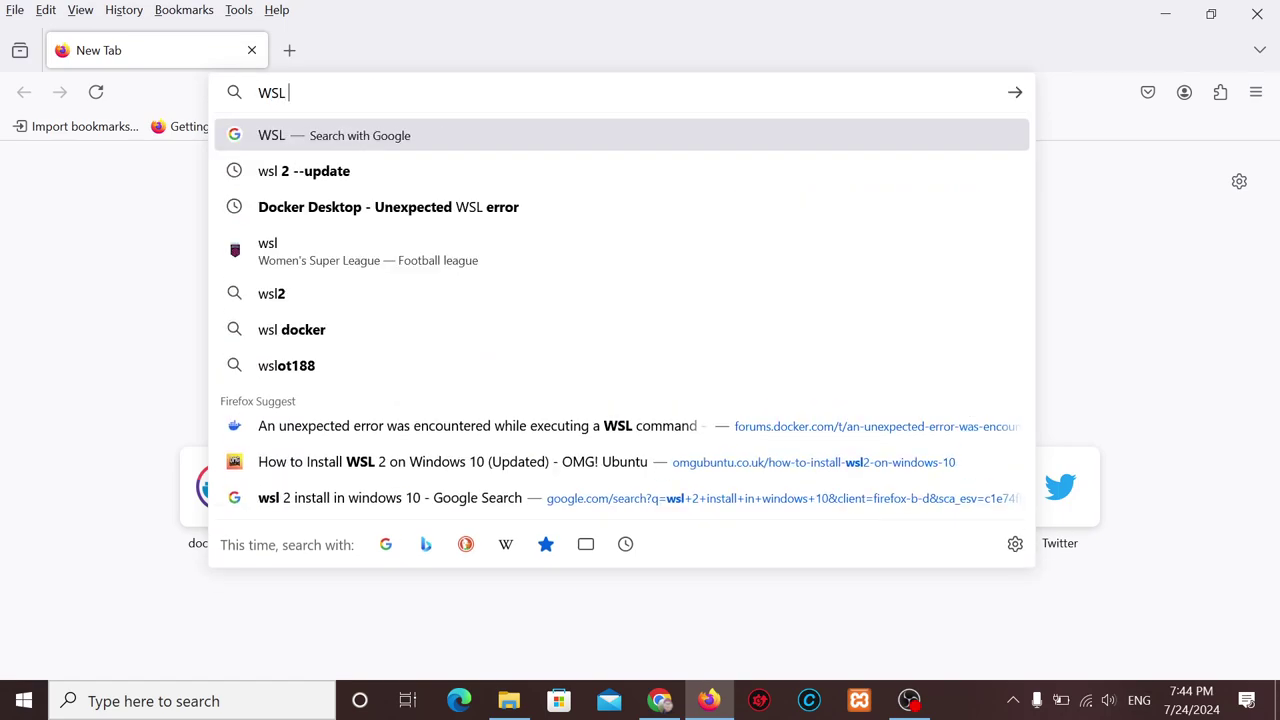
{"action": "key", "text": "Down"}
{"action": "key", "text": "BackSpace"}
{"action": "key", "text": "BackSpace"}
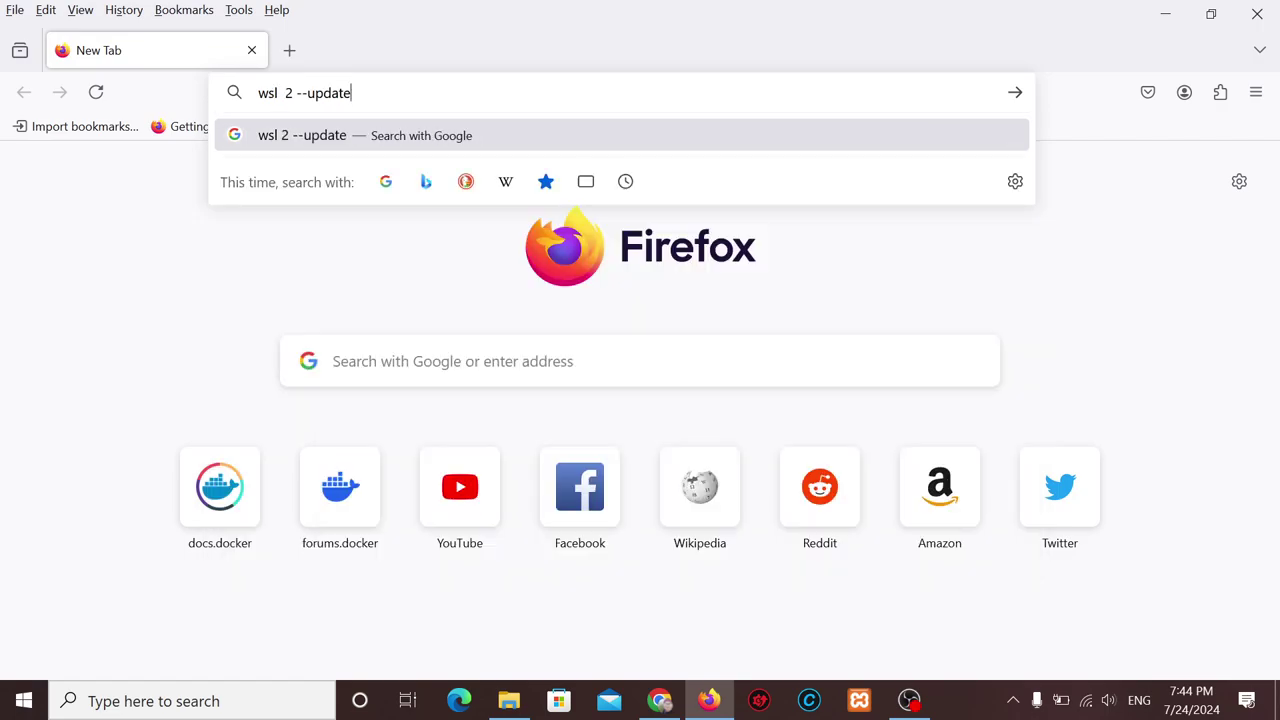
{"action": "key", "text": "BackSpace"}
{"action": "key", "text": "BackSpace"}
{"action": "key", "text": "BackSpace"}
{"action": "key", "text": "BackSpace"}
{"action": "key", "text": "BackSpace"}
{"action": "key", "text": "BackSpace"}
{"action": "type", "text": "I"}
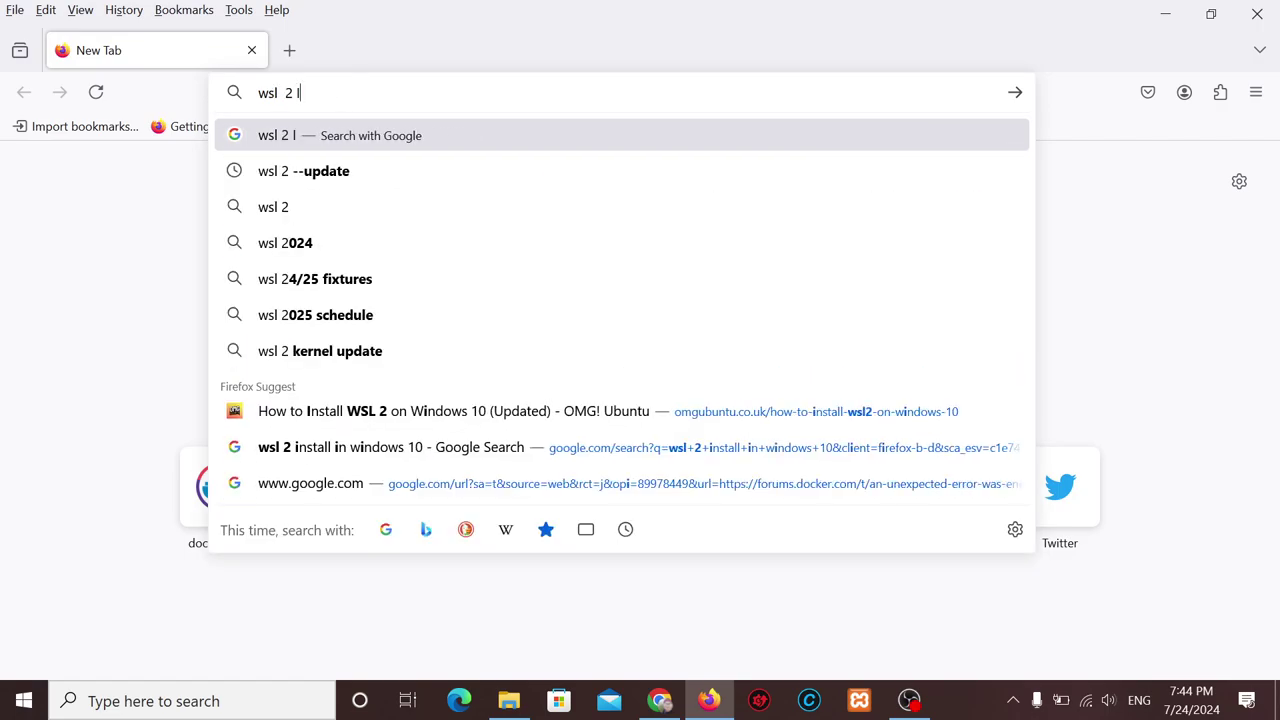
{"action": "type", "text": "NSTALL"}
Run the search and open the Microsoft Learn Install WSL result in a new tab.
{"action": "key", "text": "Return"}
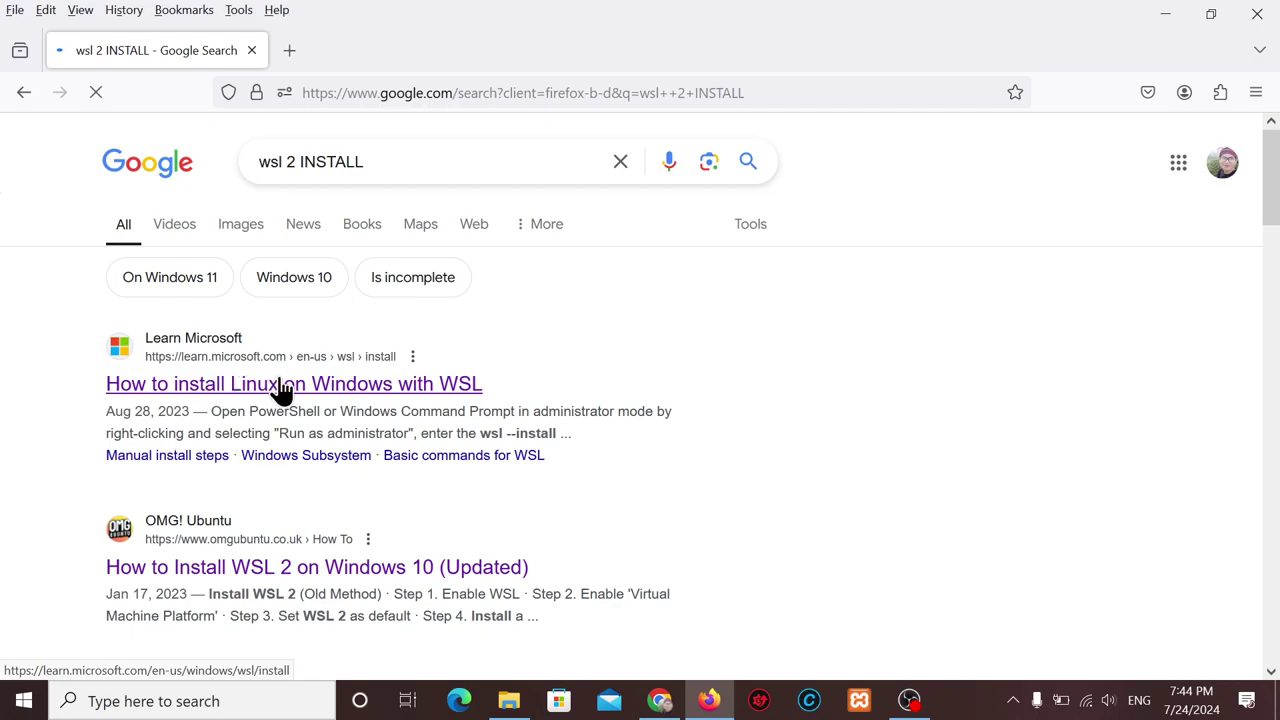
{"action": "right_click", "coordinate": [270, 395]}
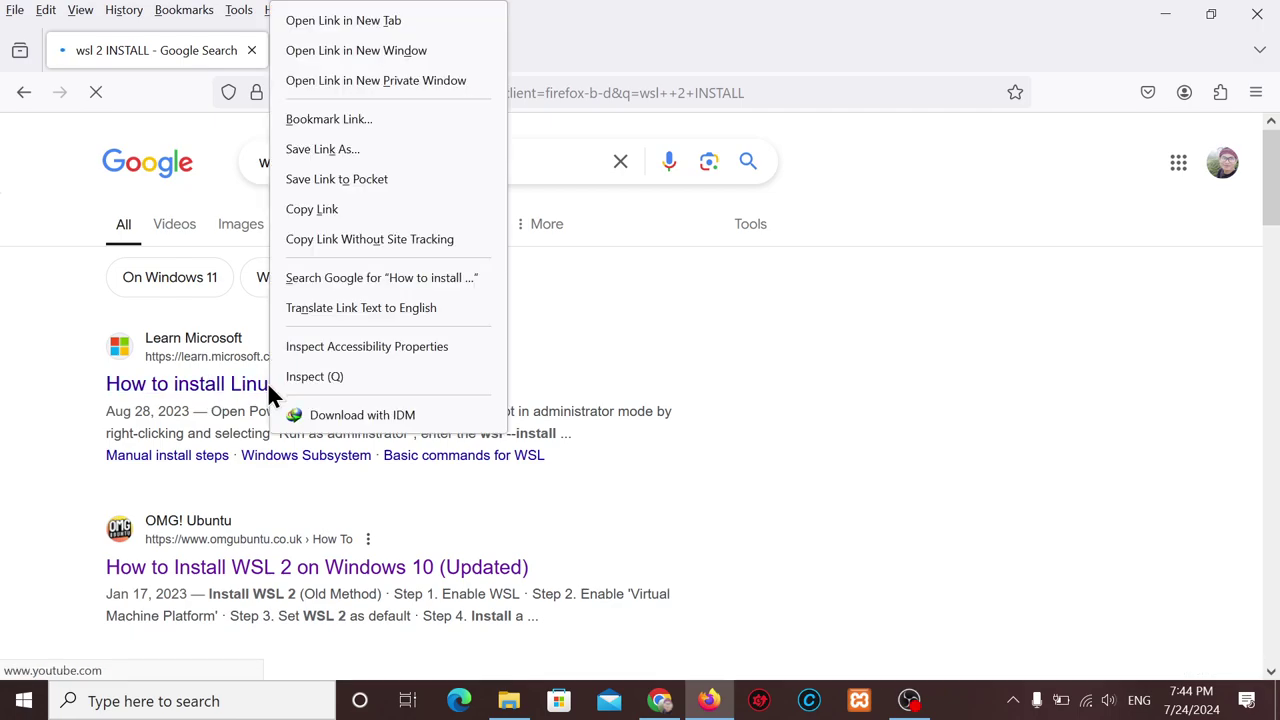
{"action": "left_click", "coordinate": [378, 24]}
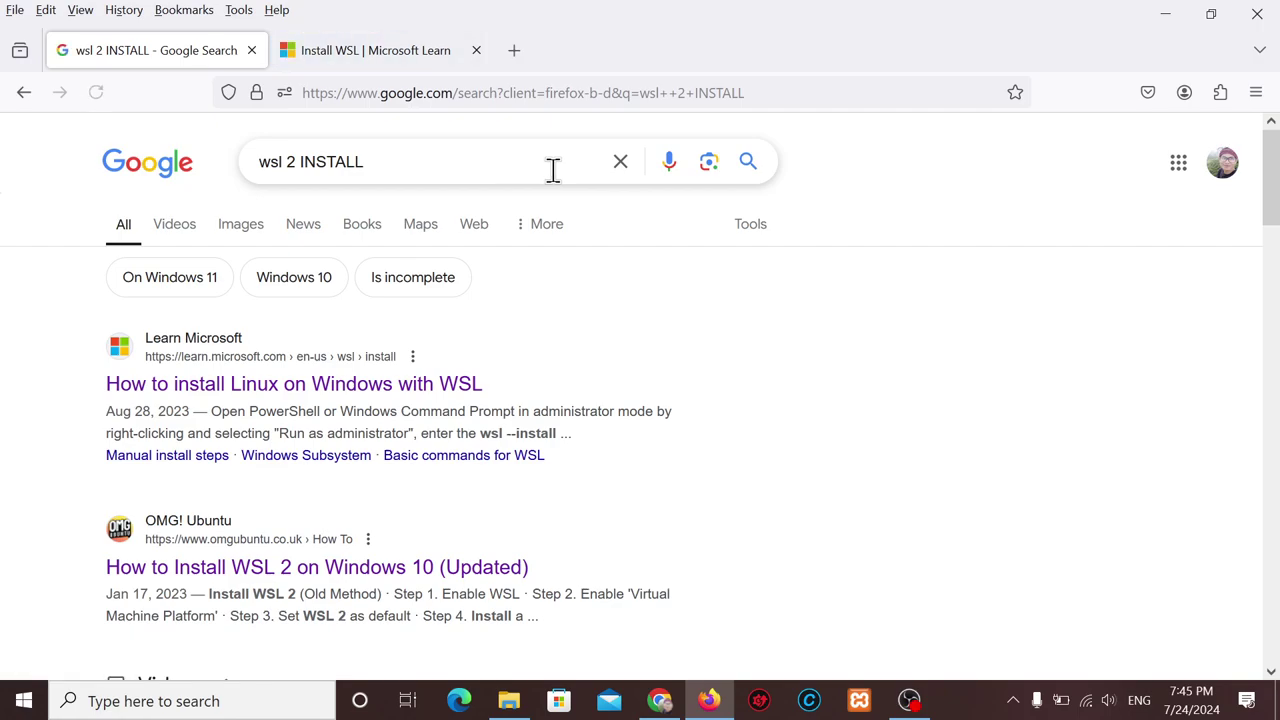
On the Install WSL tab, scroll to the Install WSL command section and highlight 'wsl --install'.
{"action": "left_click", "coordinate": [377, 50]}
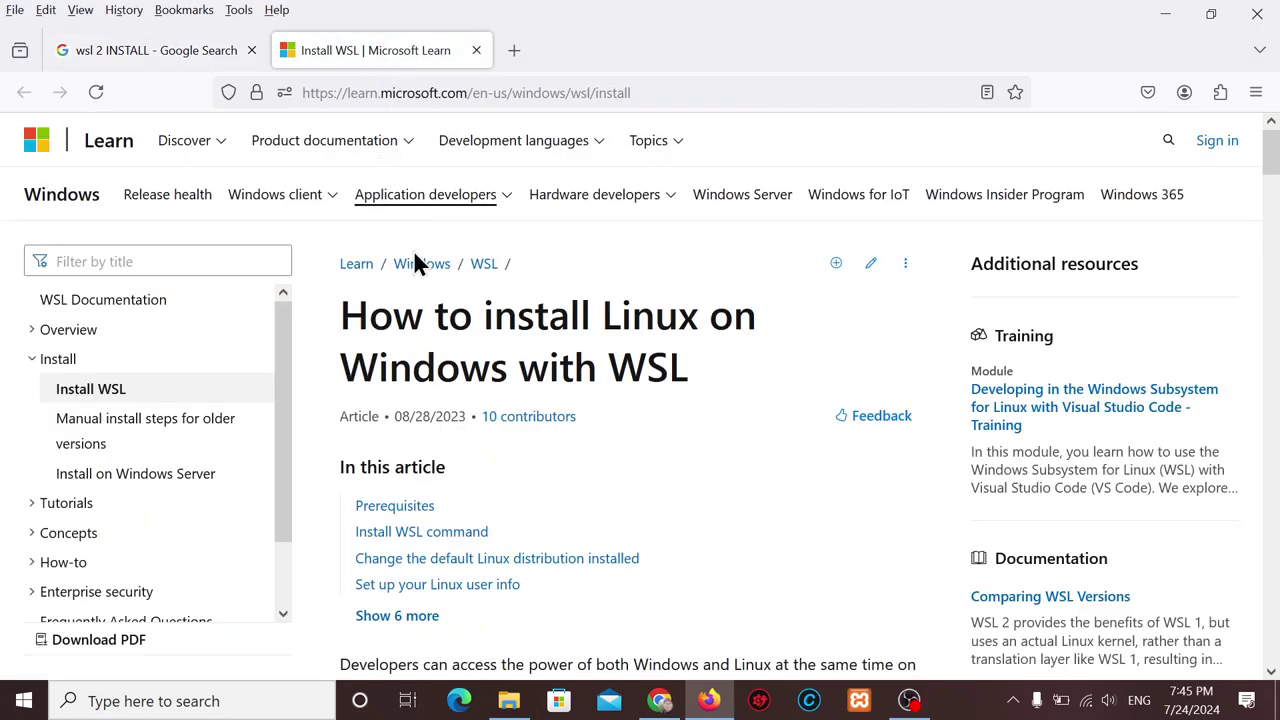
{"action": "scroll", "coordinate": [597, 481], "scroll_direction": "down", "scroll_amount": 4}
{"action": "scroll", "coordinate": [597, 481], "scroll_direction": "up", "scroll_amount": 3}
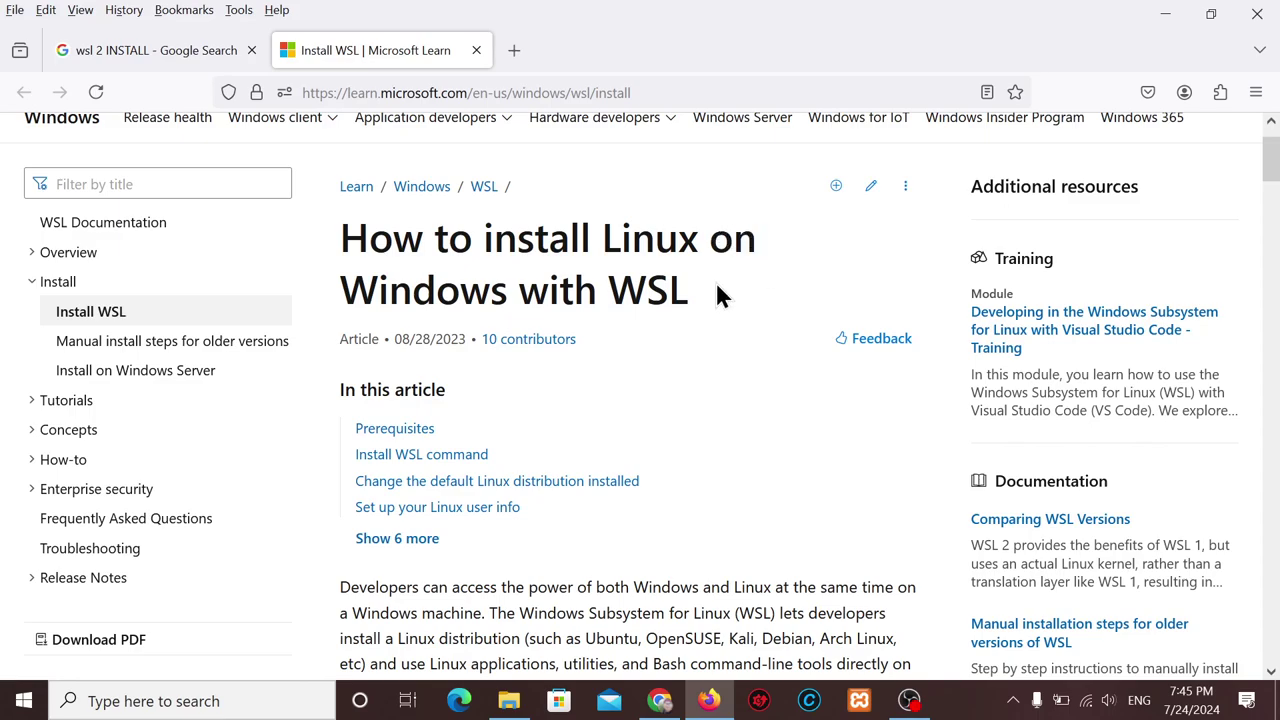
{"action": "scroll", "coordinate": [700, 385], "scroll_direction": "down", "scroll_amount": 2}
{"action": "scroll", "coordinate": [700, 385], "scroll_direction": "down", "scroll_amount": 6}
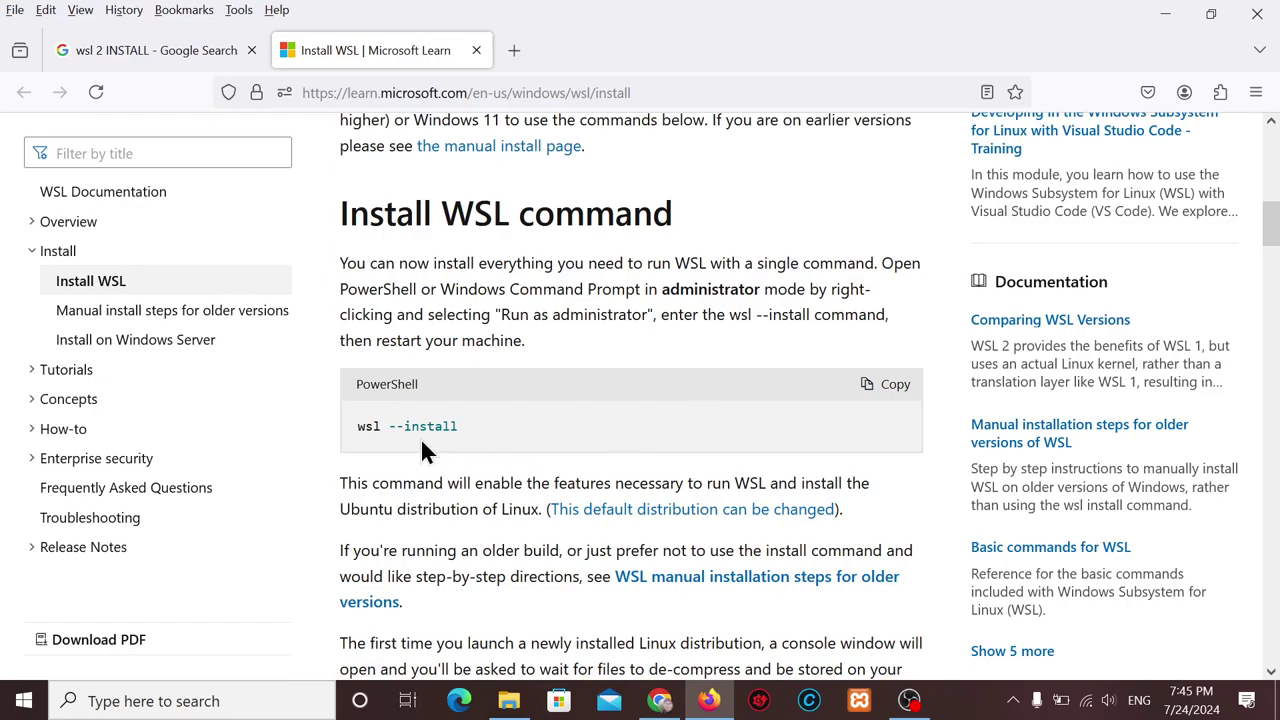
{"action": "left_click_drag", "start_coordinate": [352, 422], "coordinate": [466, 425]}
{"action": "scroll", "coordinate": [491, 425], "scroll_direction": "down", "scroll_amount": 1}
{"action": "left_click", "coordinate": [477, 394]}
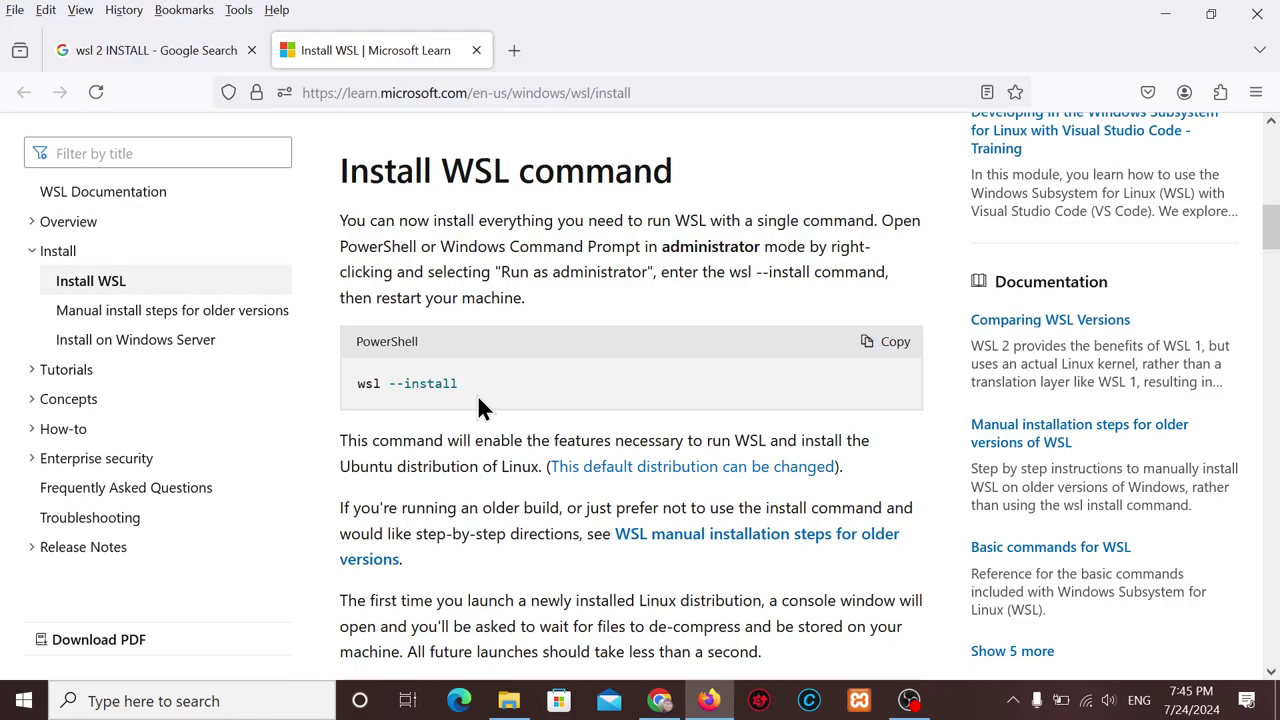
{"action": "left_click_drag", "start_coordinate": [480, 398], "coordinate": [357, 382]}
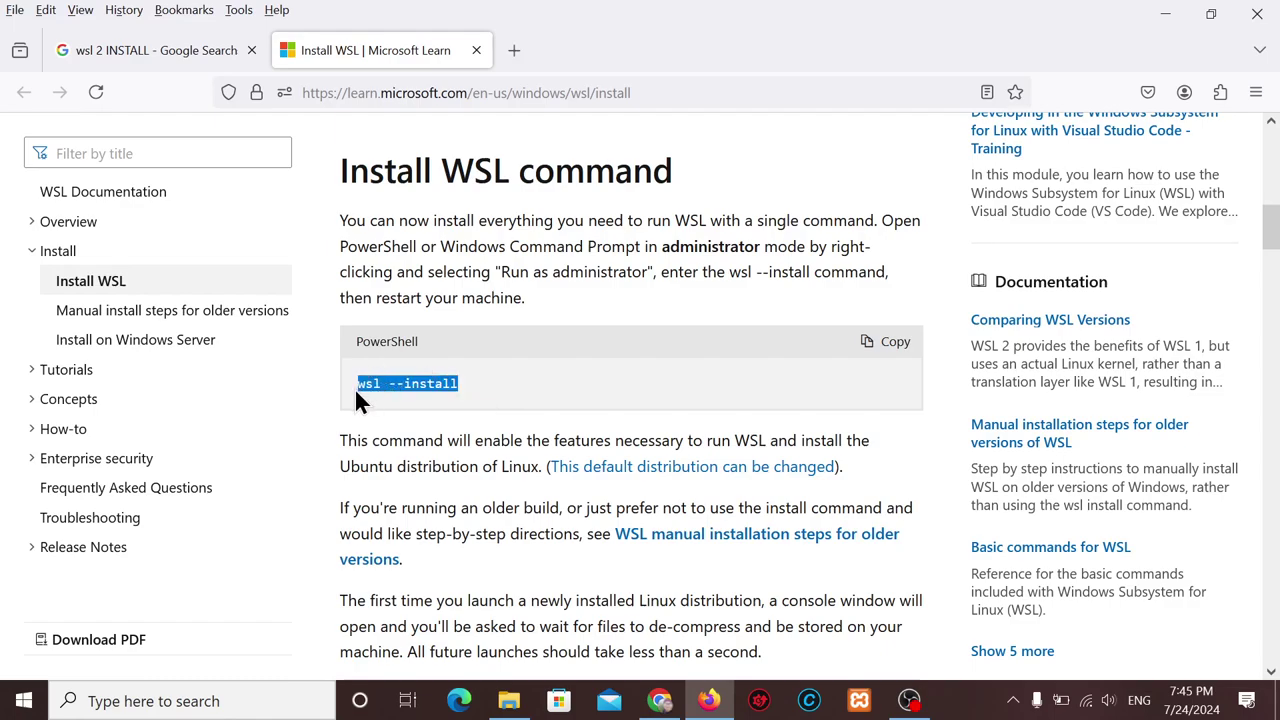
{"action": "left_click", "coordinate": [530, 385]}
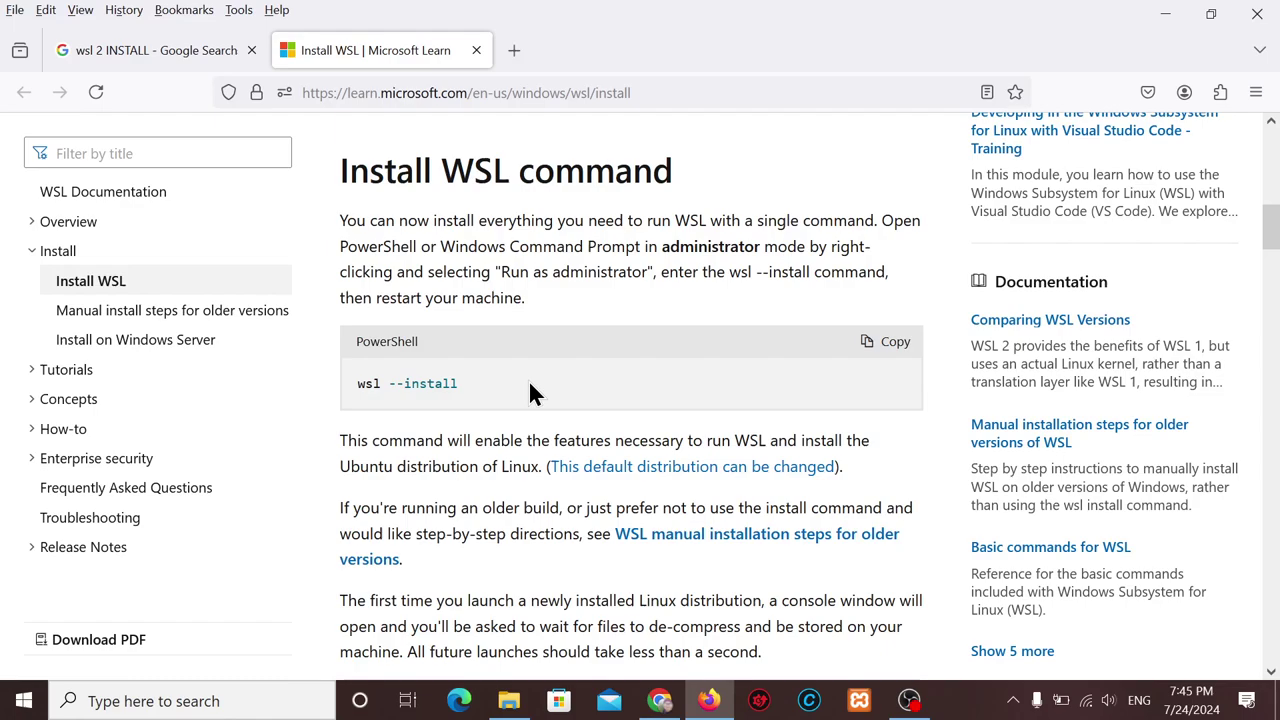
Scroll past the Tip box and best practices to the WSL 1 to WSL 2 upgrade notes, highlighting 'wsl --install'.
{"action": "scroll", "coordinate": [528, 380], "scroll_direction": "down", "scroll_amount": 10}
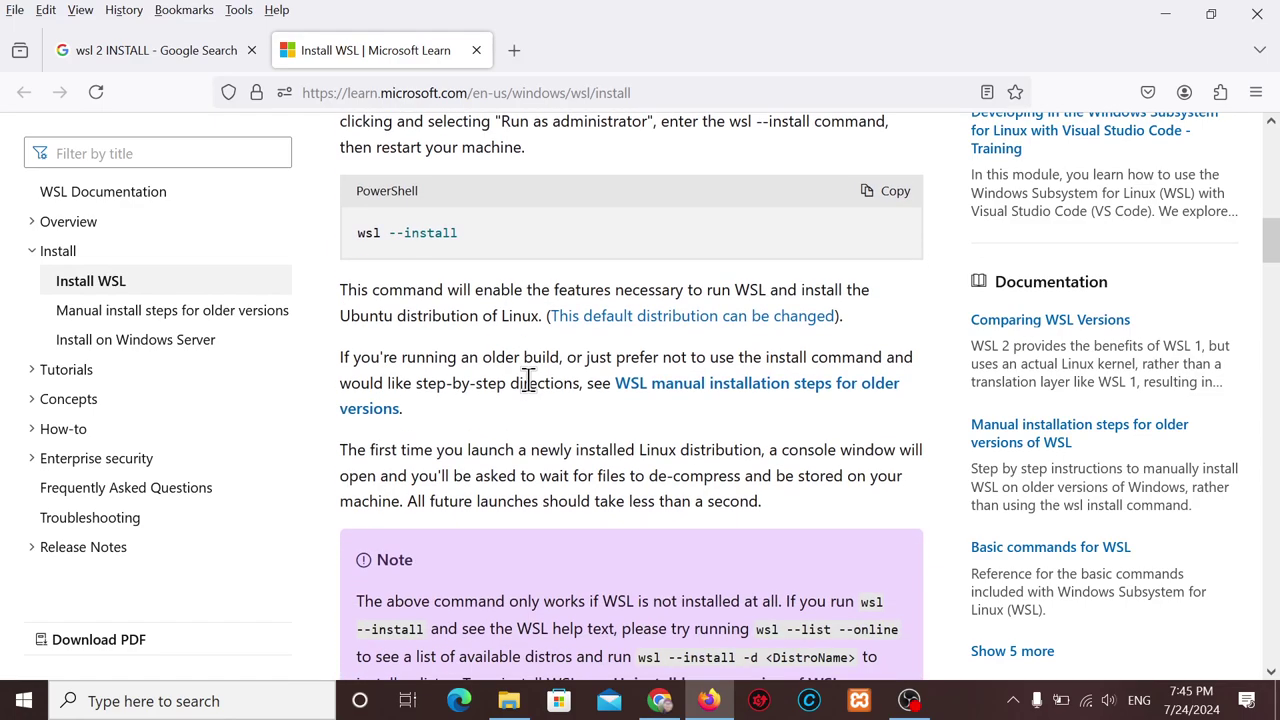
{"action": "scroll", "coordinate": [528, 380], "scroll_direction": "down", "scroll_amount": 5}
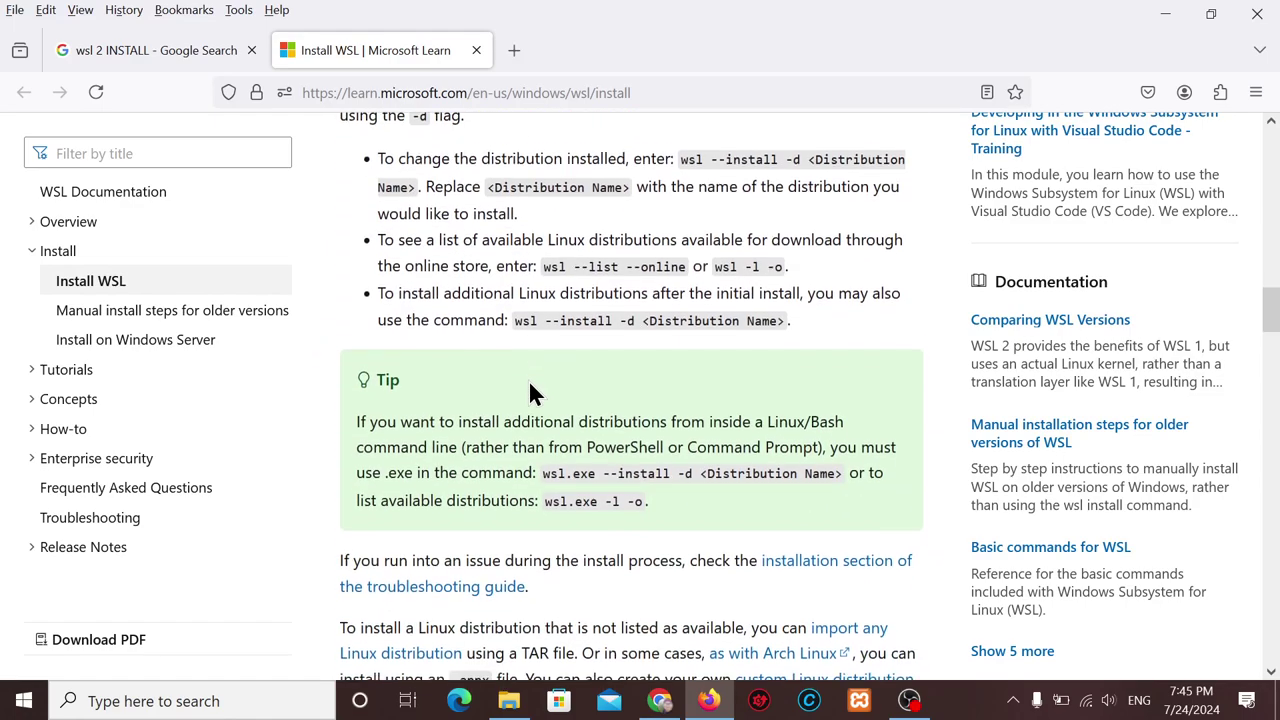
{"action": "scroll", "coordinate": [528, 382], "scroll_direction": "up", "scroll_amount": 2}
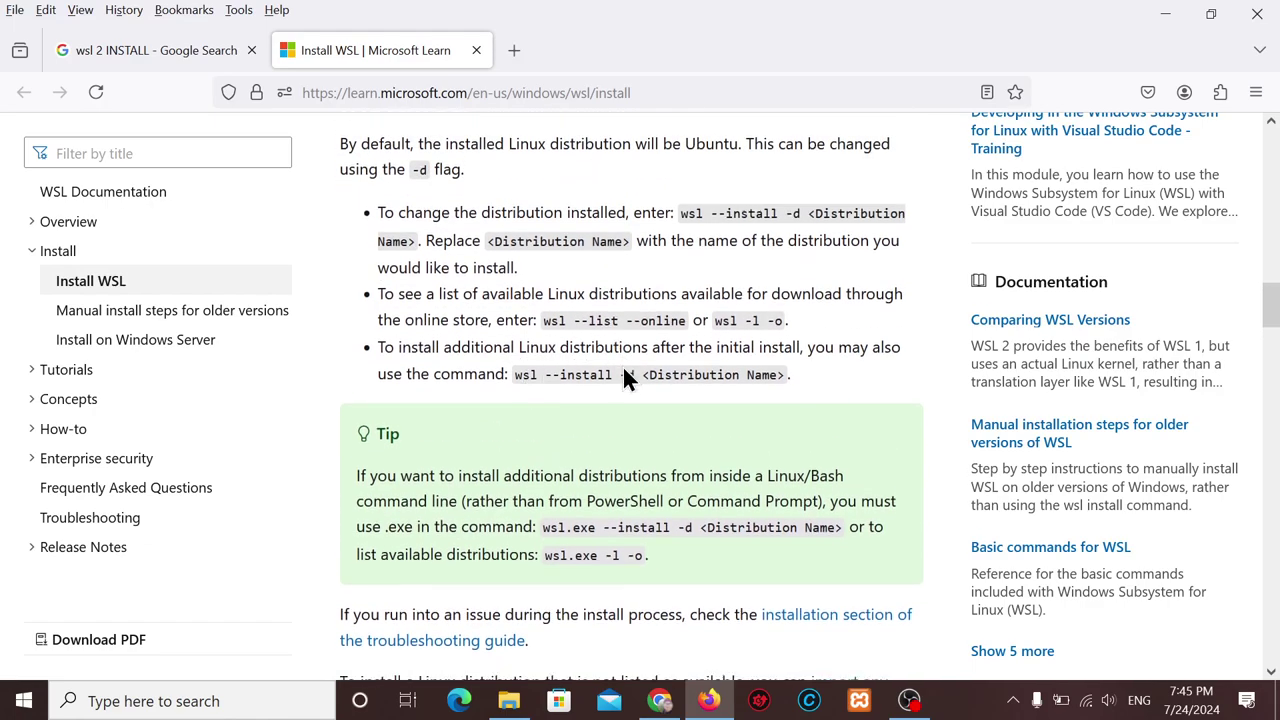
{"action": "scroll", "coordinate": [623, 376], "scroll_direction": "down", "scroll_amount": 1}
{"action": "scroll", "coordinate": [623, 378], "scroll_direction": "down", "scroll_amount": 4}
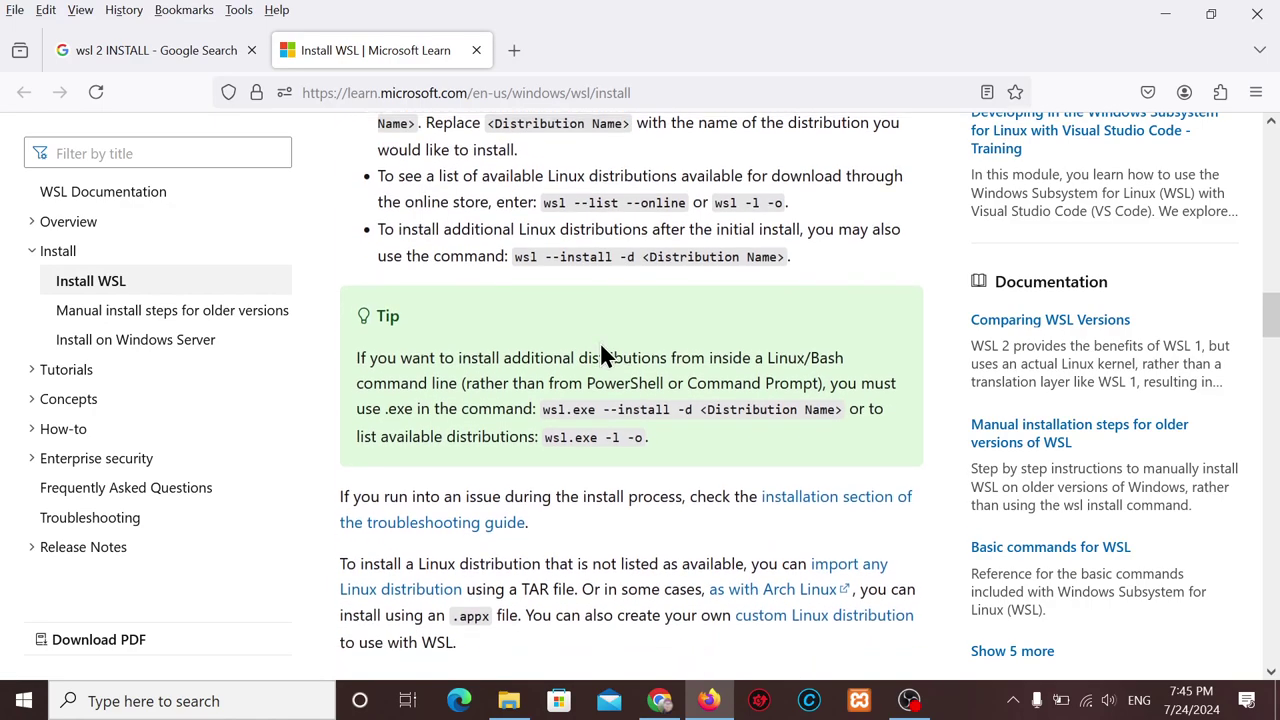
{"action": "scroll", "coordinate": [623, 378], "scroll_direction": "down", "scroll_amount": 7}
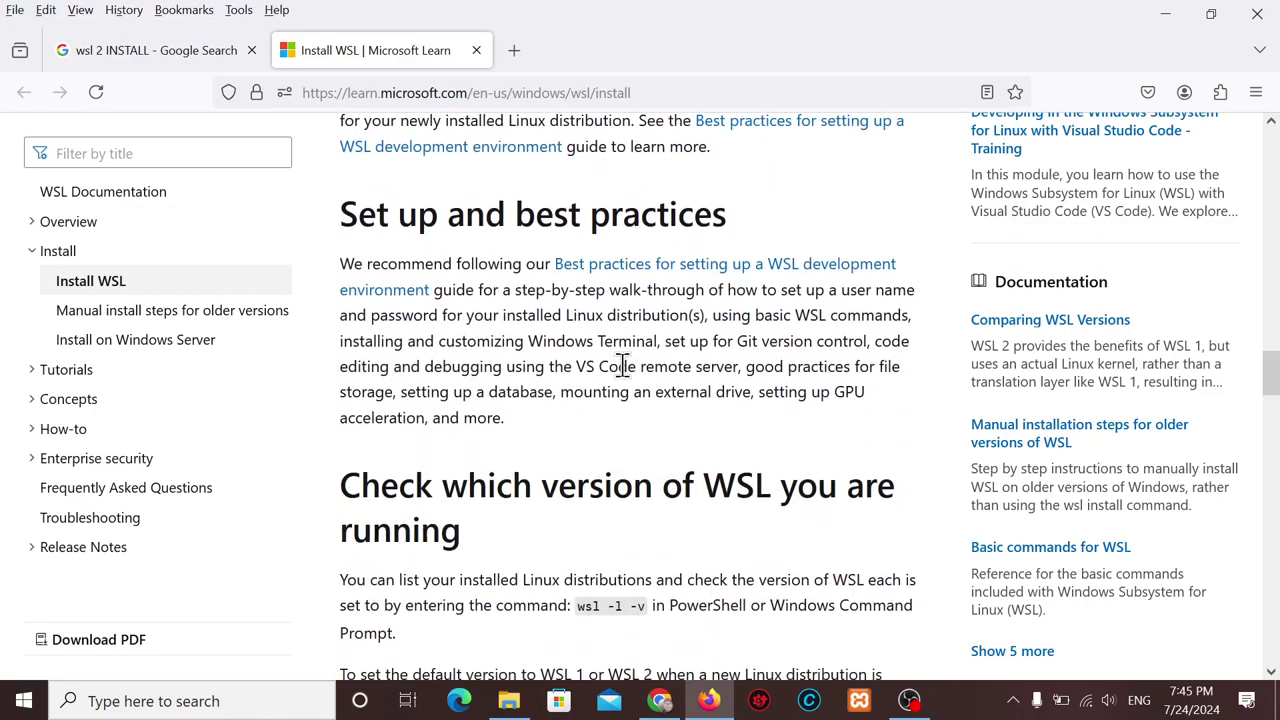
{"action": "scroll", "coordinate": [623, 378], "scroll_direction": "down", "scroll_amount": 6}
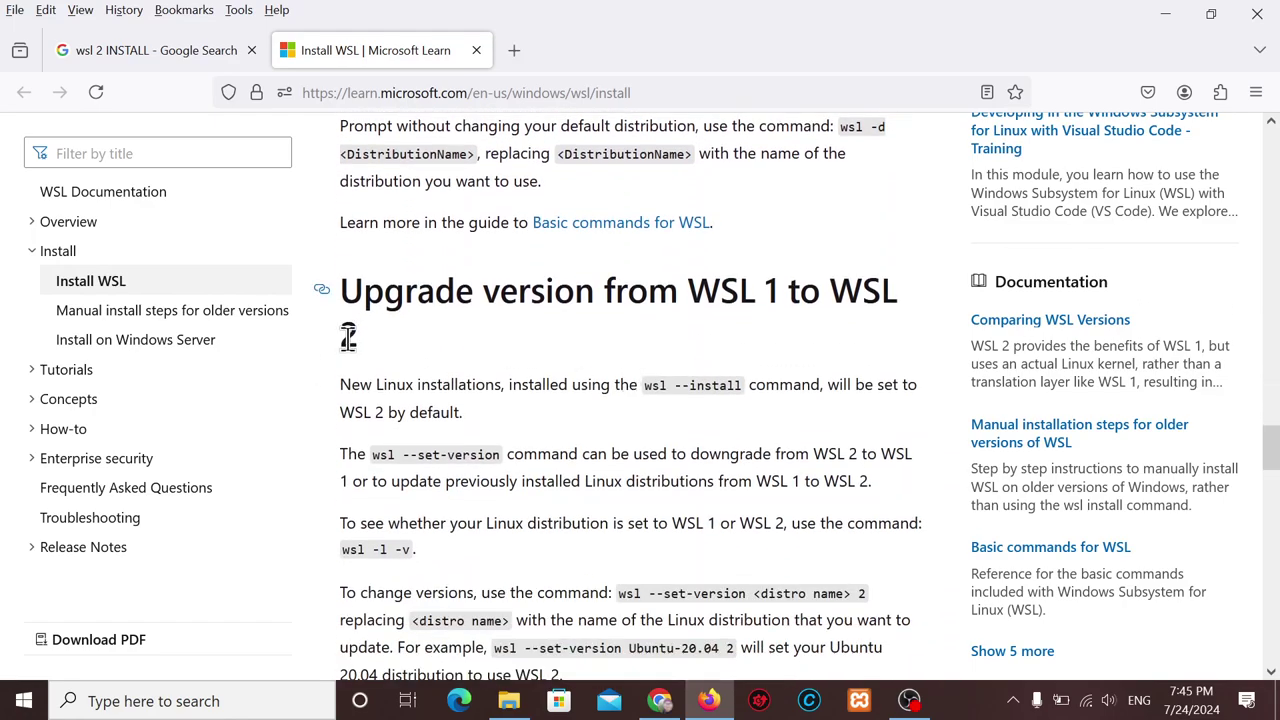
{"action": "scroll", "coordinate": [600, 480], "scroll_direction": "down", "scroll_amount": 2}
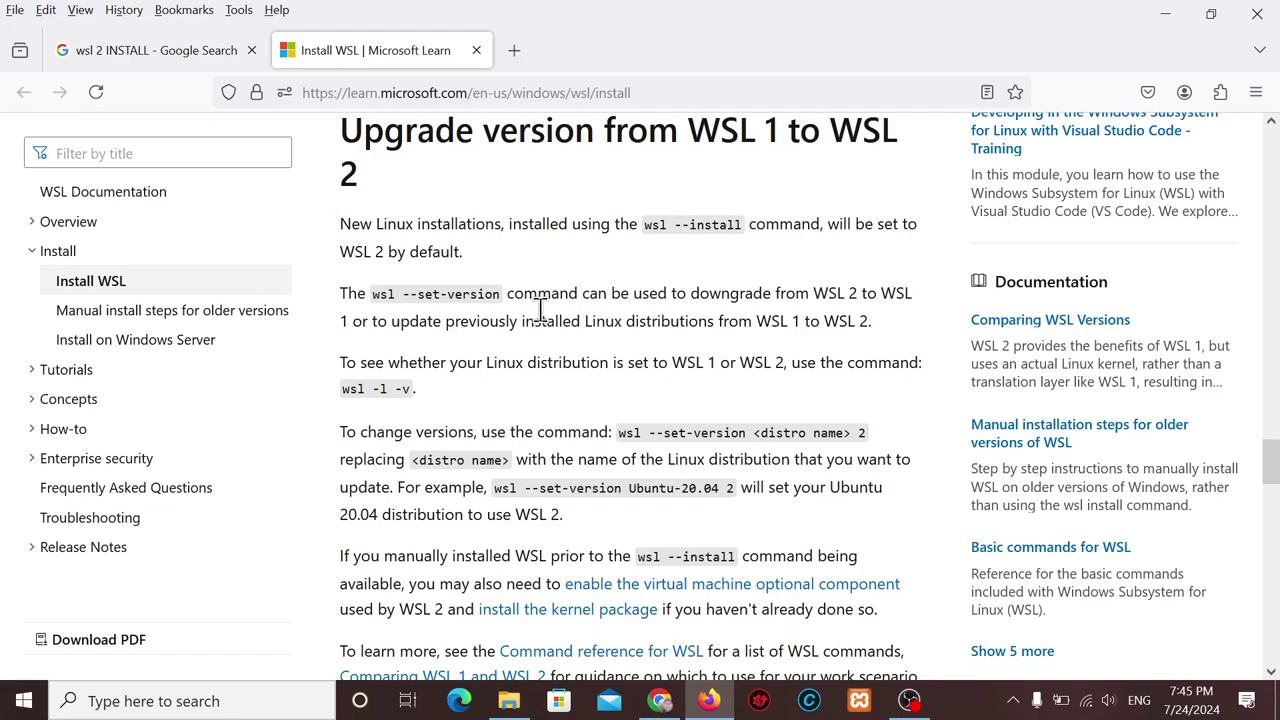
{"action": "scroll", "coordinate": [540, 310], "scroll_direction": "down", "scroll_amount": 5}
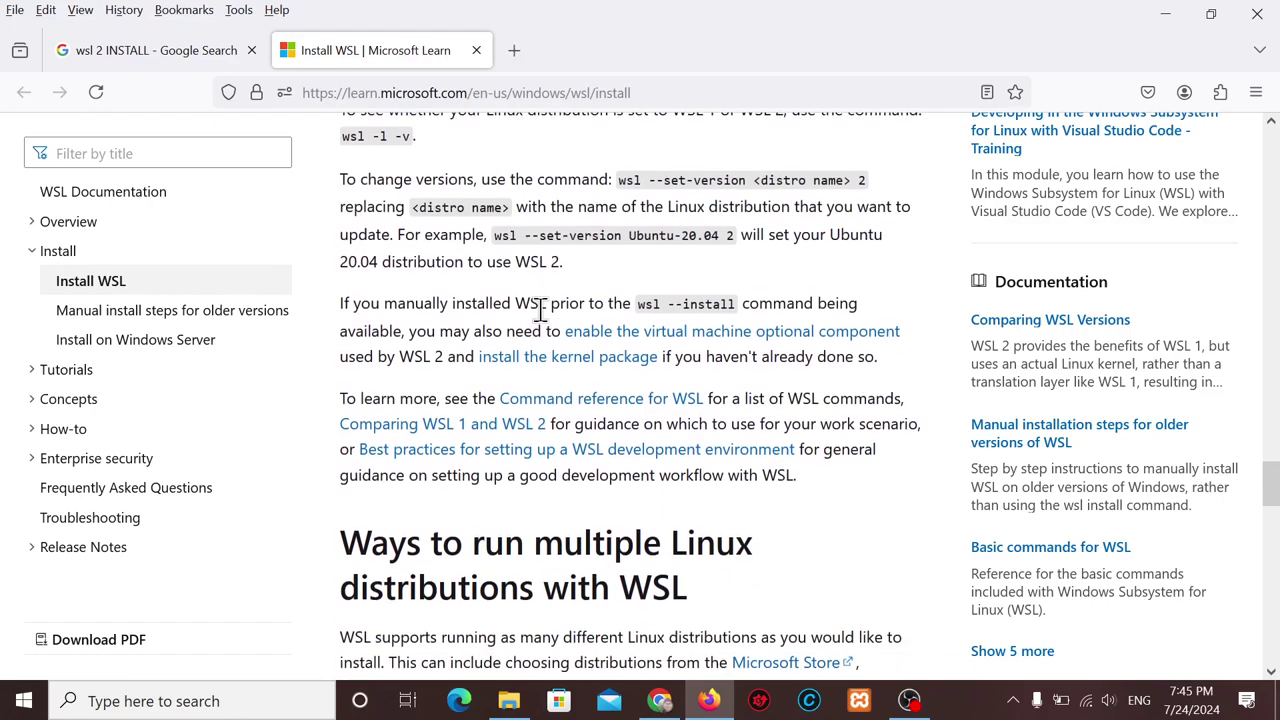
{"action": "scroll", "coordinate": [540, 315], "scroll_direction": "down", "scroll_amount": 1}
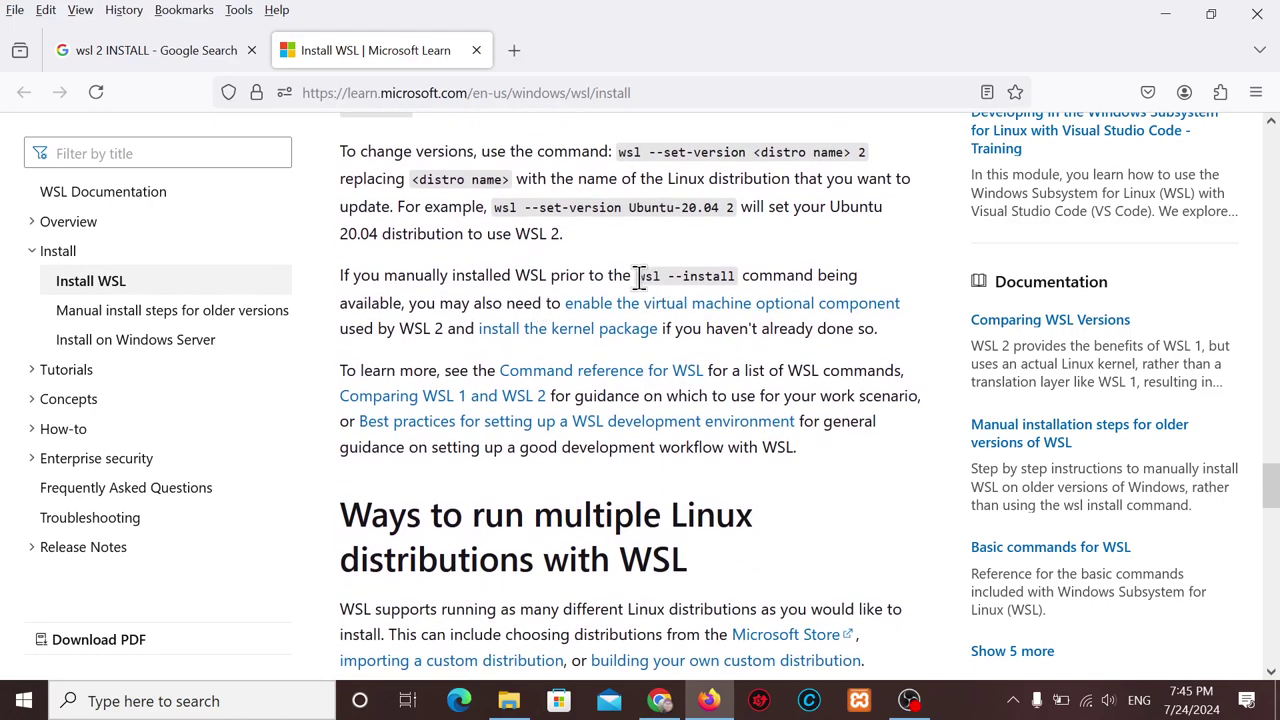
{"action": "left_click_drag", "start_coordinate": [638, 276], "coordinate": [737, 278]}
{"action": "key", "text": "ctrl+c"}
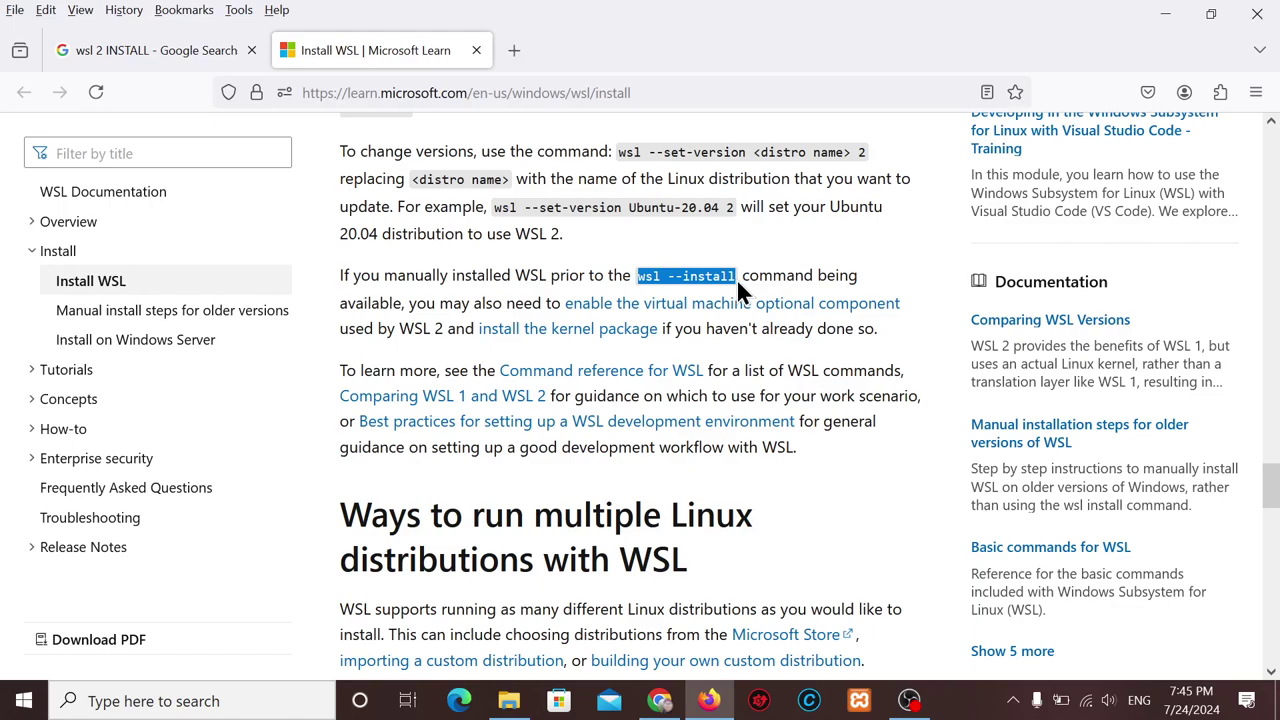
{"action": "left_click", "coordinate": [651, 279]}
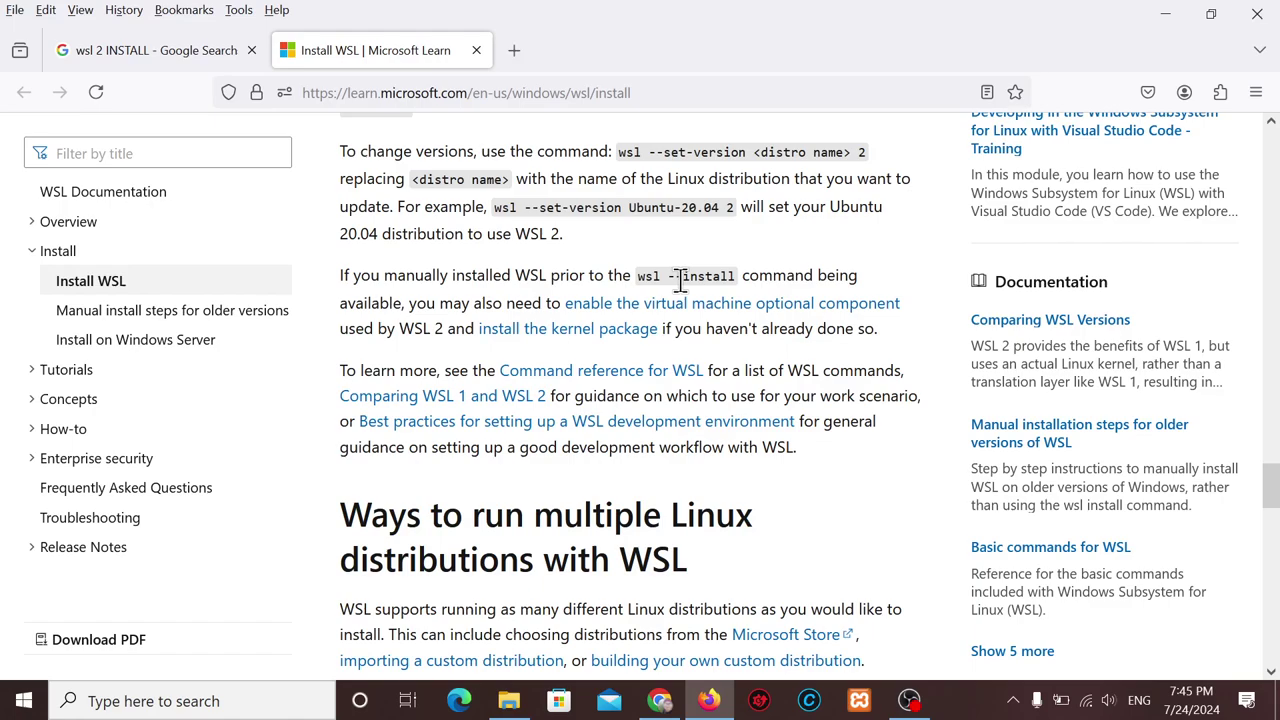
Launch Windows PowerShell as Administrator via a Start search for 'POWE' and enlarge its window to fill the screen.
{"action": "left_click", "coordinate": [18, 710]}
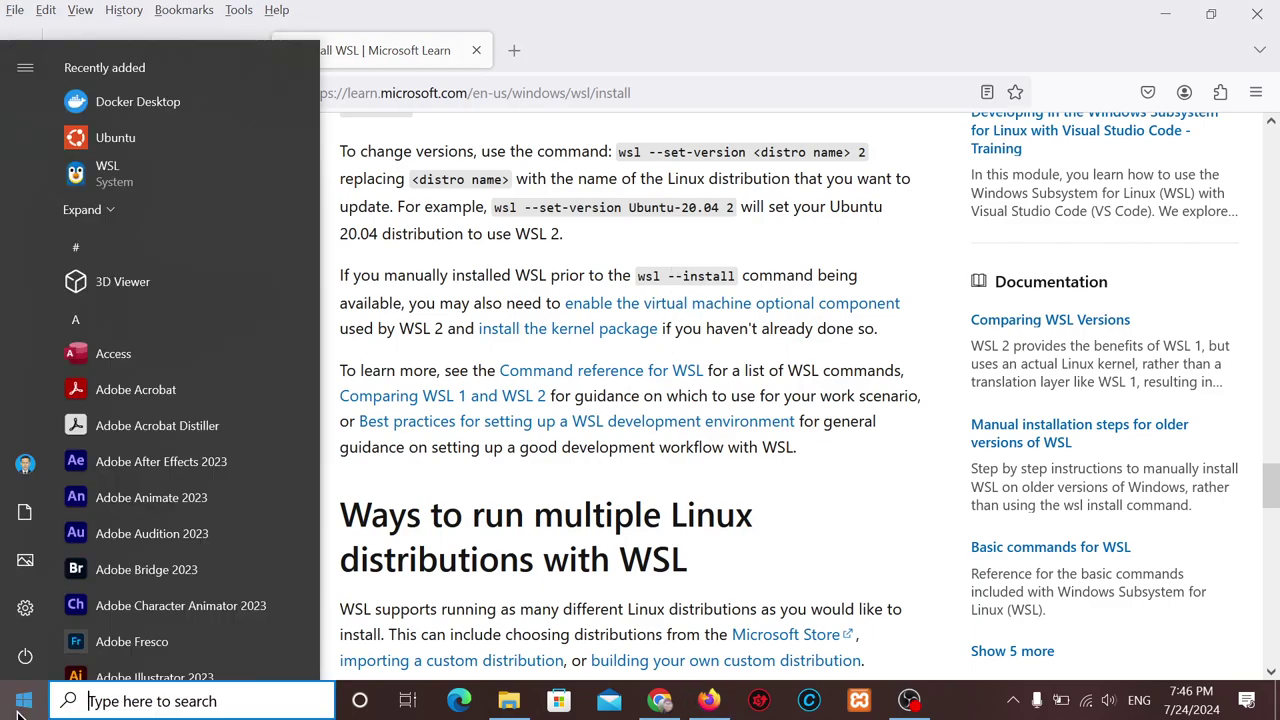
{"action": "type", "text": "POS"}
{"action": "key", "text": "BackSpace"}
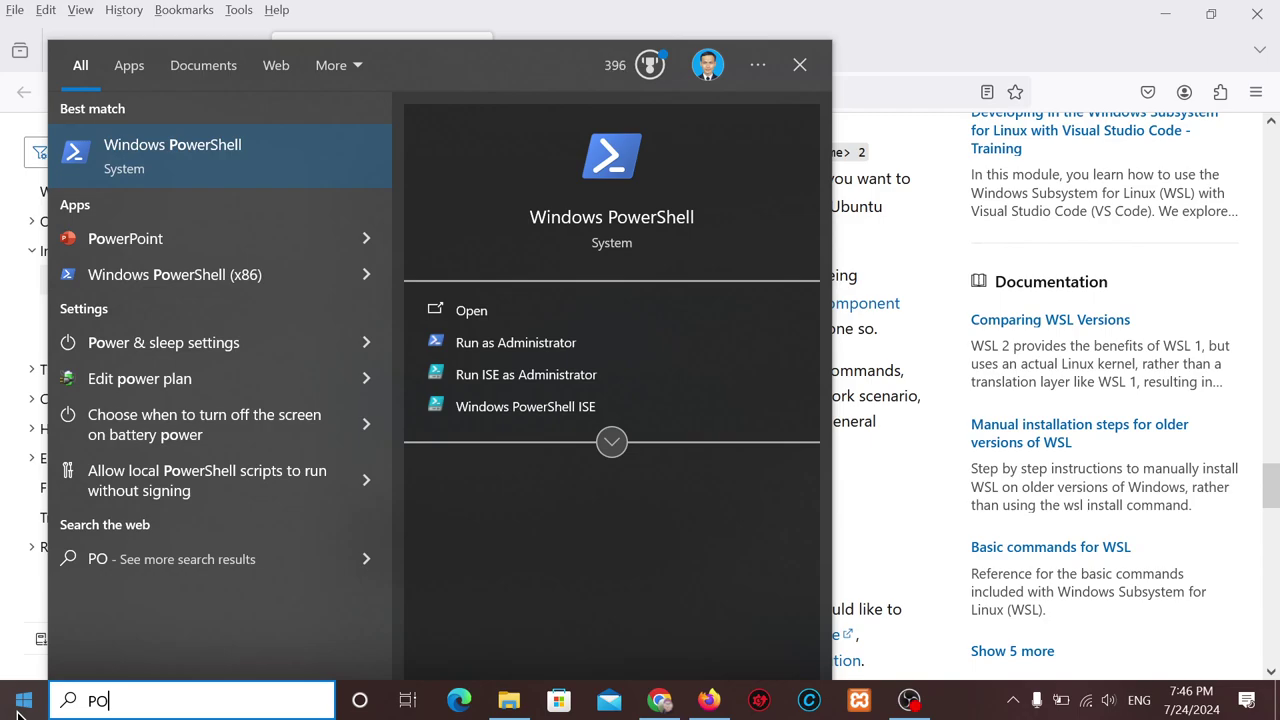
{"action": "type", "text": "WE"}
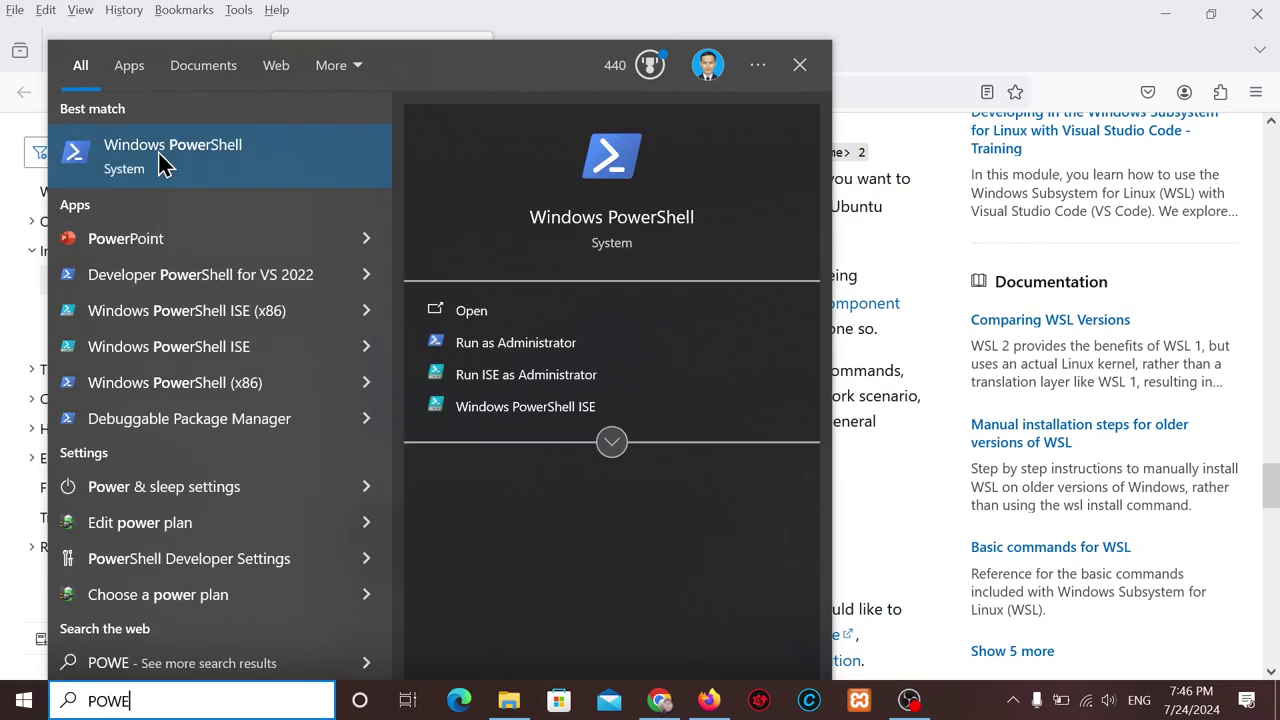
{"action": "left_click", "coordinate": [610, 445]}
{"action": "left_click", "coordinate": [513, 439]}
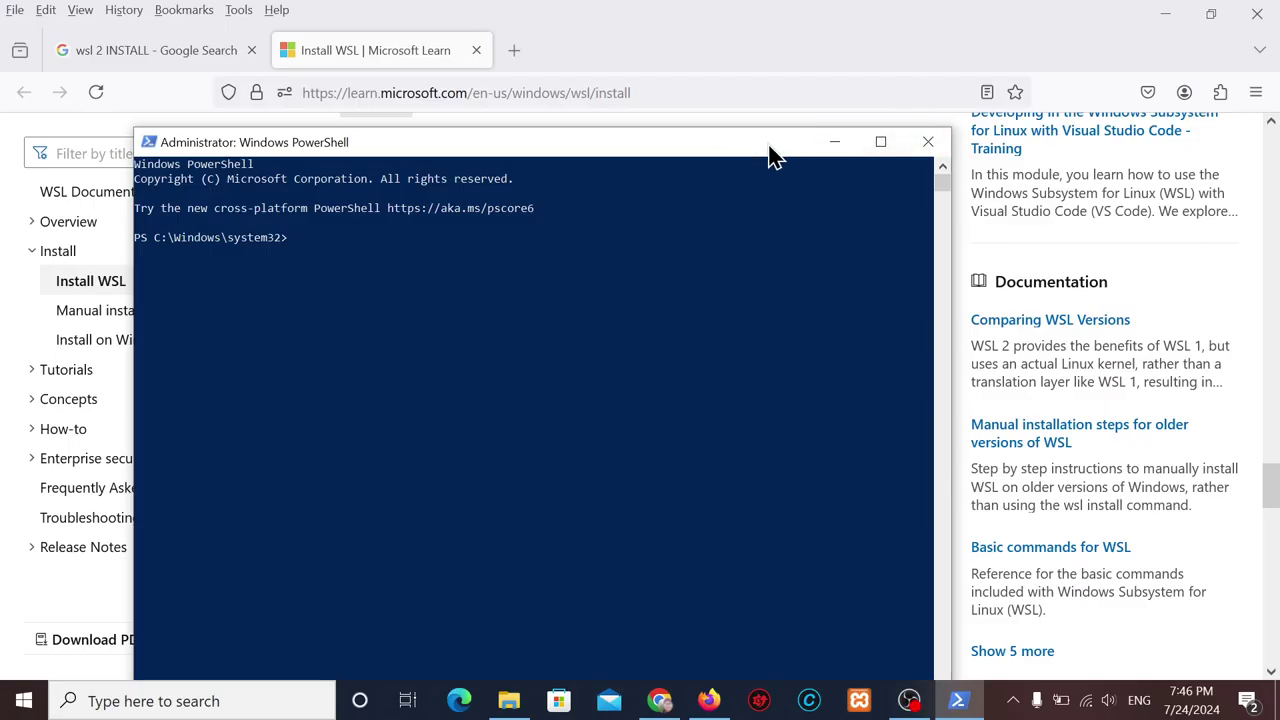
{"action": "left_click_drag", "start_coordinate": [771, 157], "coordinate": [1009, 34]}
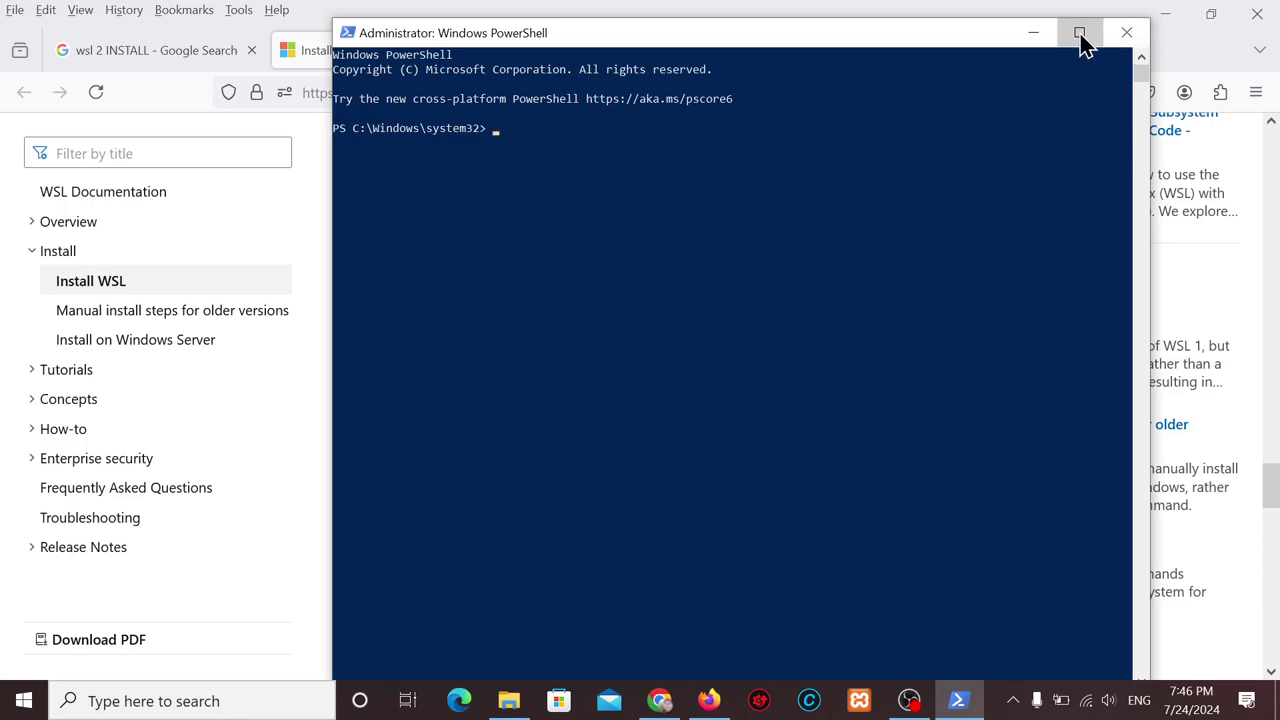
Maximize the PowerShell window and run the wsl --install command.
{"action": "left_click", "coordinate": [1081, 35]}
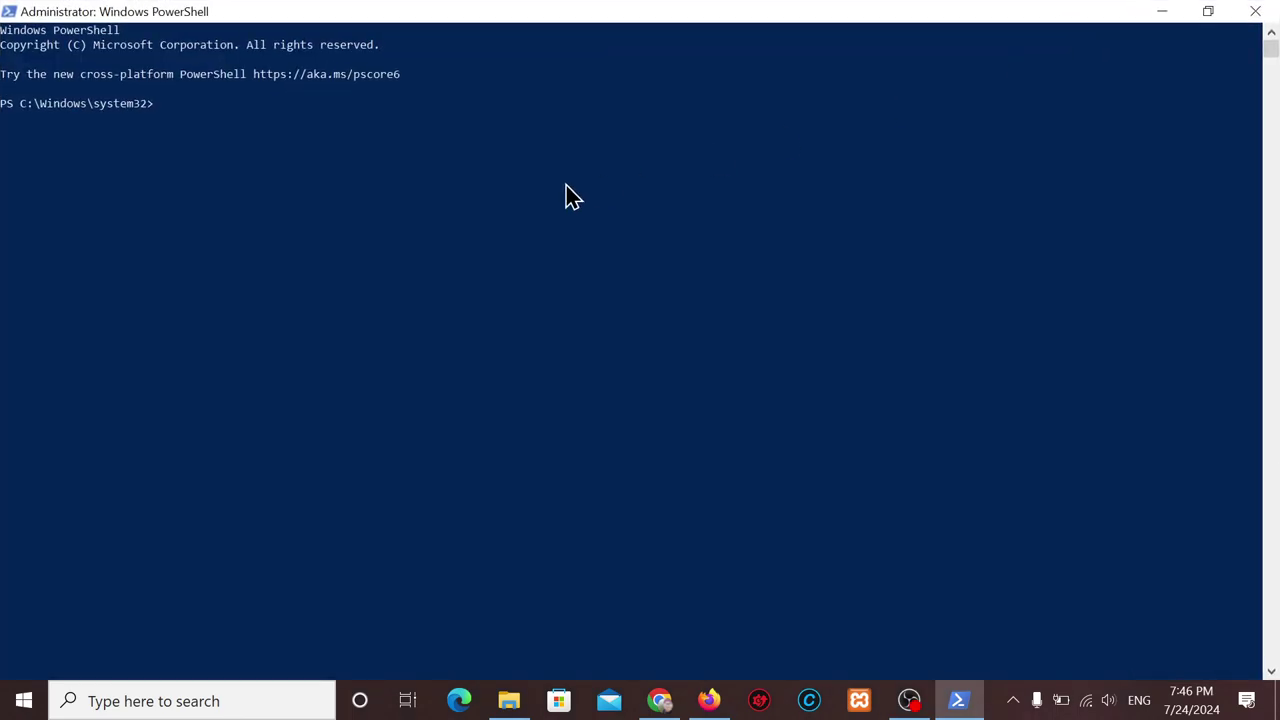
{"action": "scroll", "coordinate": [560, 203], "scroll_direction": "up", "scroll_amount": 2, "text": "ctrl"}
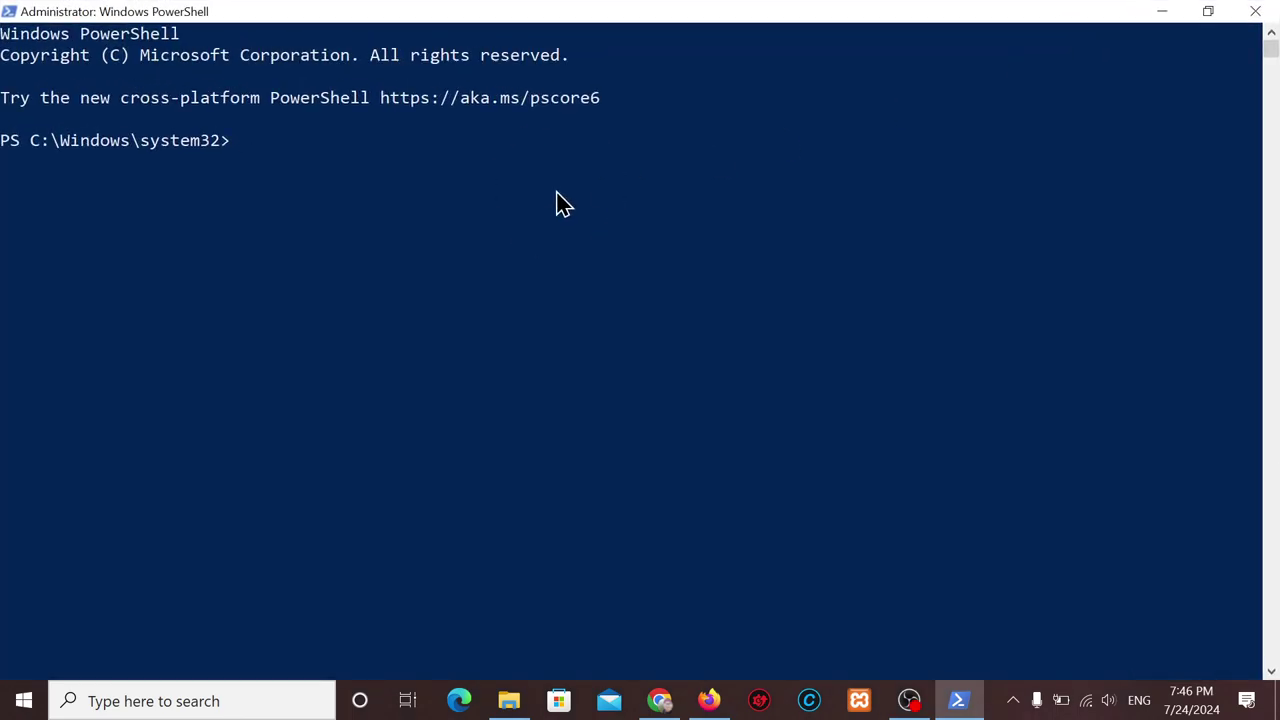
{"action": "key", "text": "ctrl+v"}
{"action": "key", "text": "Return"}
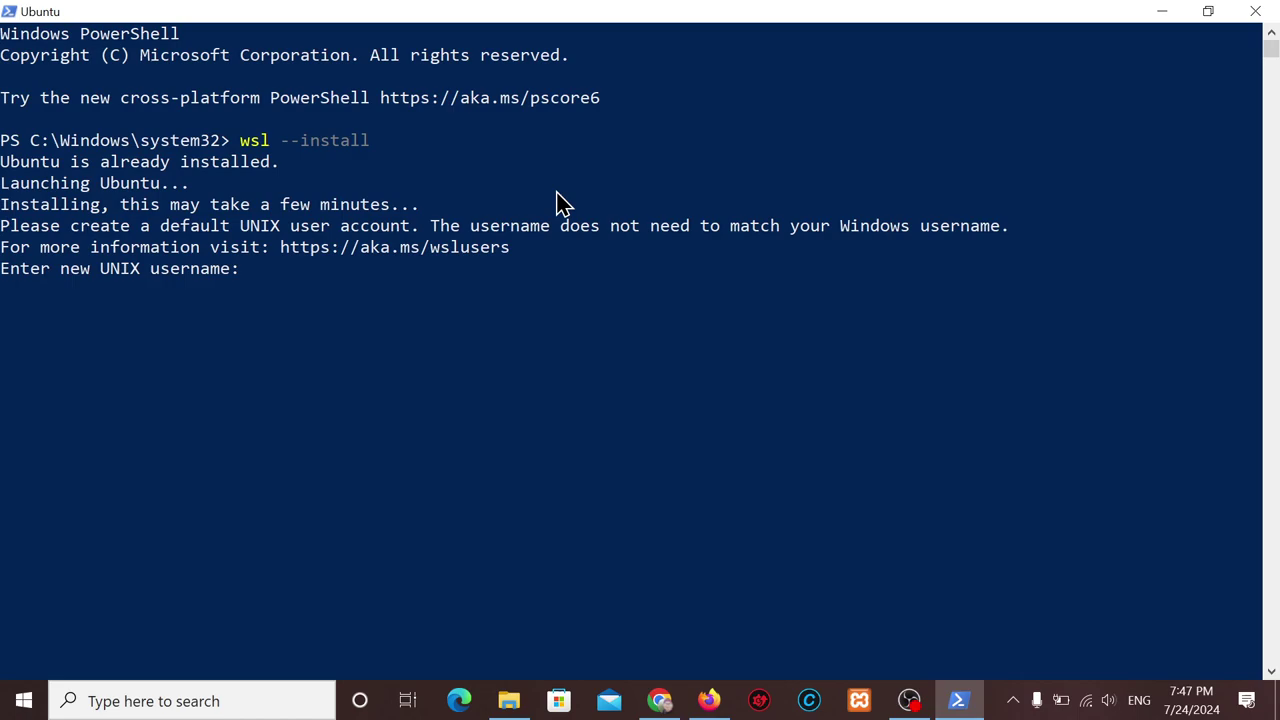
Try the UNIX usernames 'ROOT', 'root' and an empty name at the Ubuntu prompt.
{"action": "type", "text": "ROOT"}
{"action": "key", "text": "Return"}
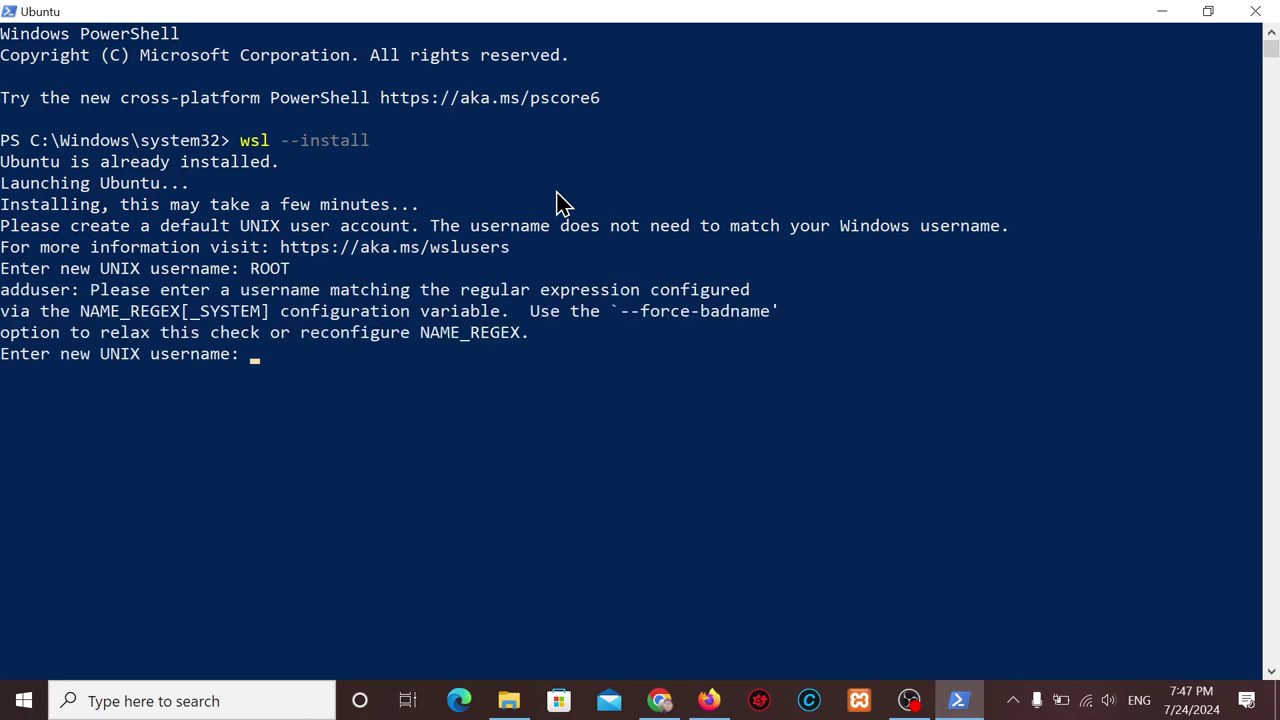
{"action": "type", "text": "root"}
{"action": "key", "text": "Return"}
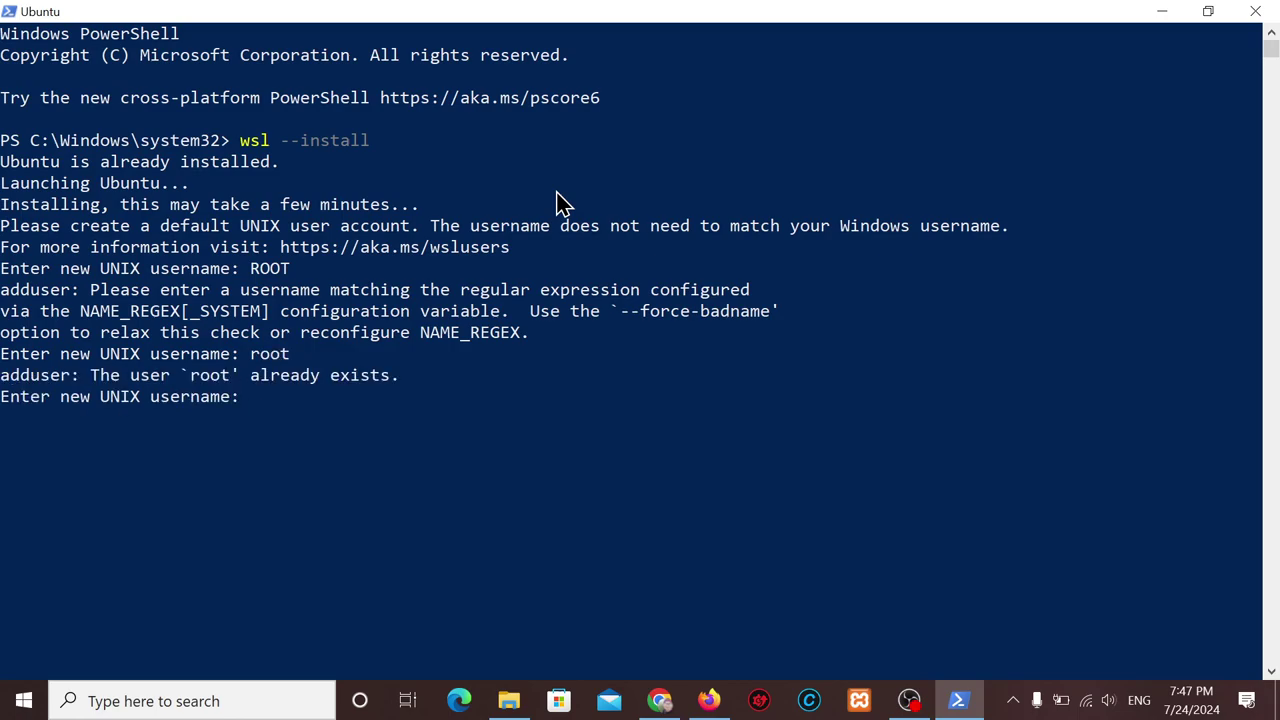
{"action": "key", "text": "Return"}
On the Install WSL page in Firefox, find and select the wsl --set-default command.
{"action": "left_click", "coordinate": [712, 702]}
{"action": "scroll", "coordinate": [566, 429], "scroll_direction": "down", "scroll_amount": 10}
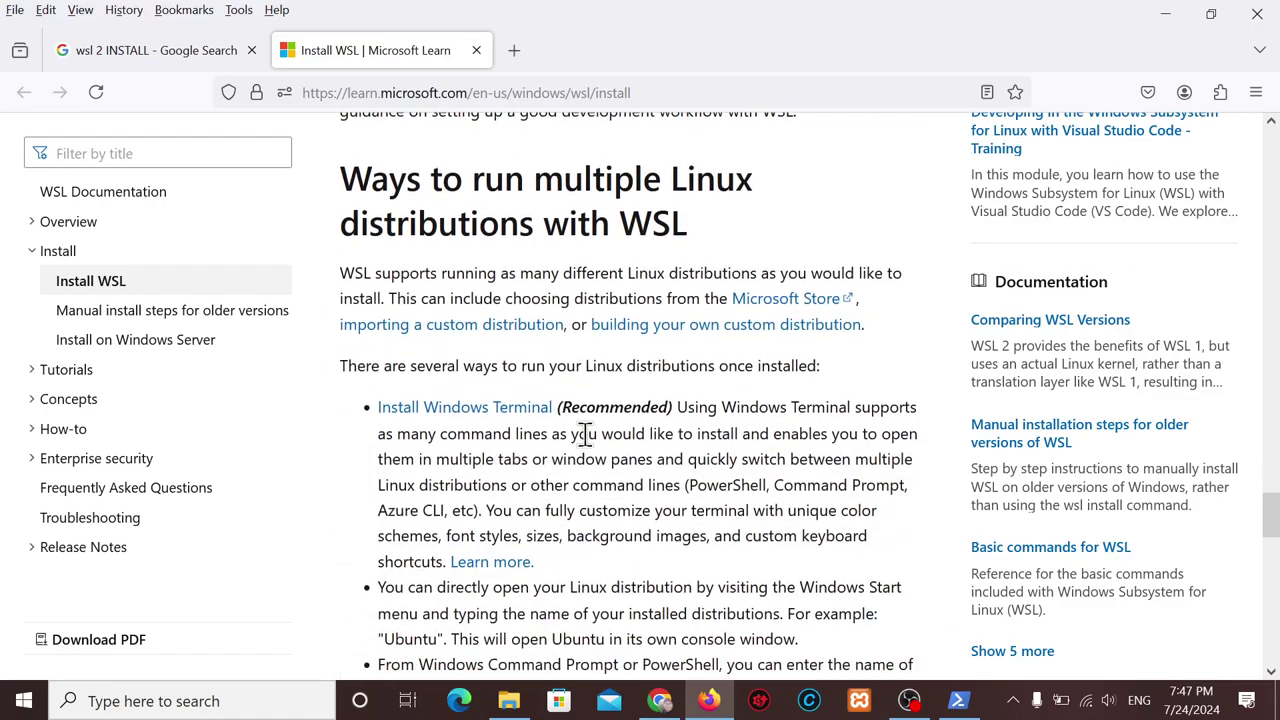
{"action": "scroll", "coordinate": [562, 411], "scroll_direction": "down", "scroll_amount": 12}
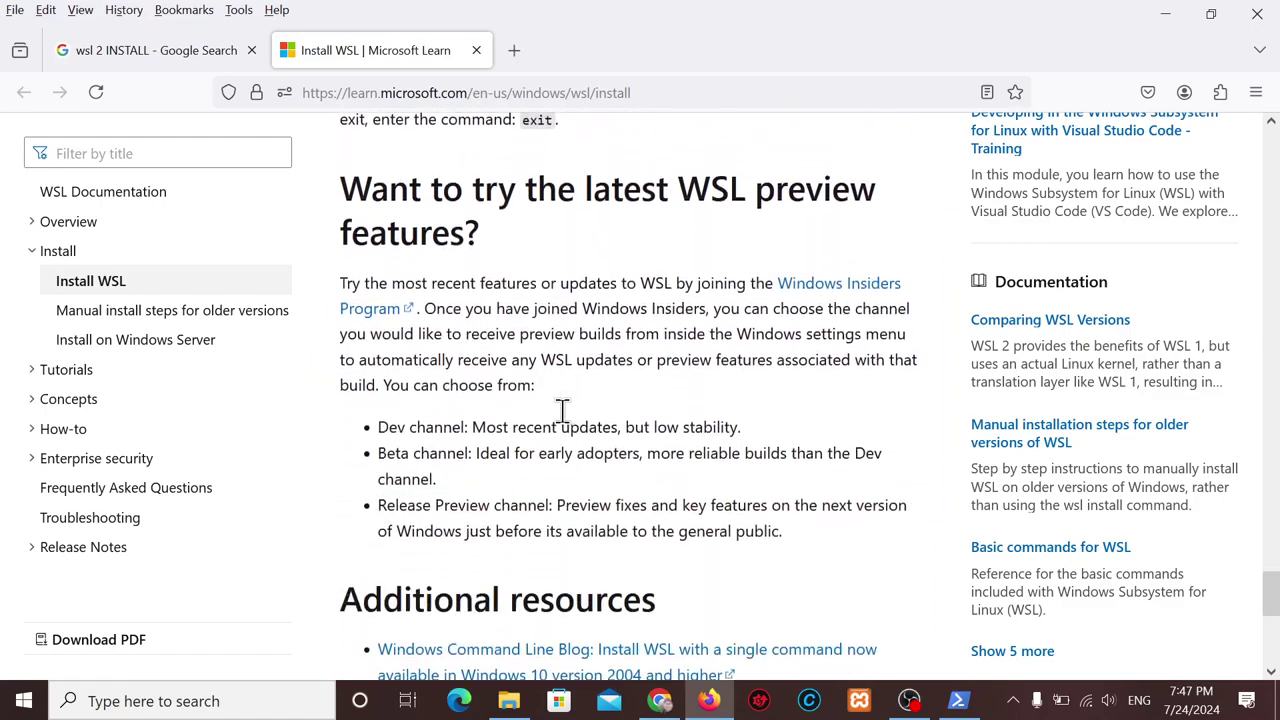
{"action": "scroll", "coordinate": [562, 411], "scroll_direction": "down", "scroll_amount": 6}
{"action": "scroll", "coordinate": [562, 411], "scroll_direction": "up", "scroll_amount": 18}
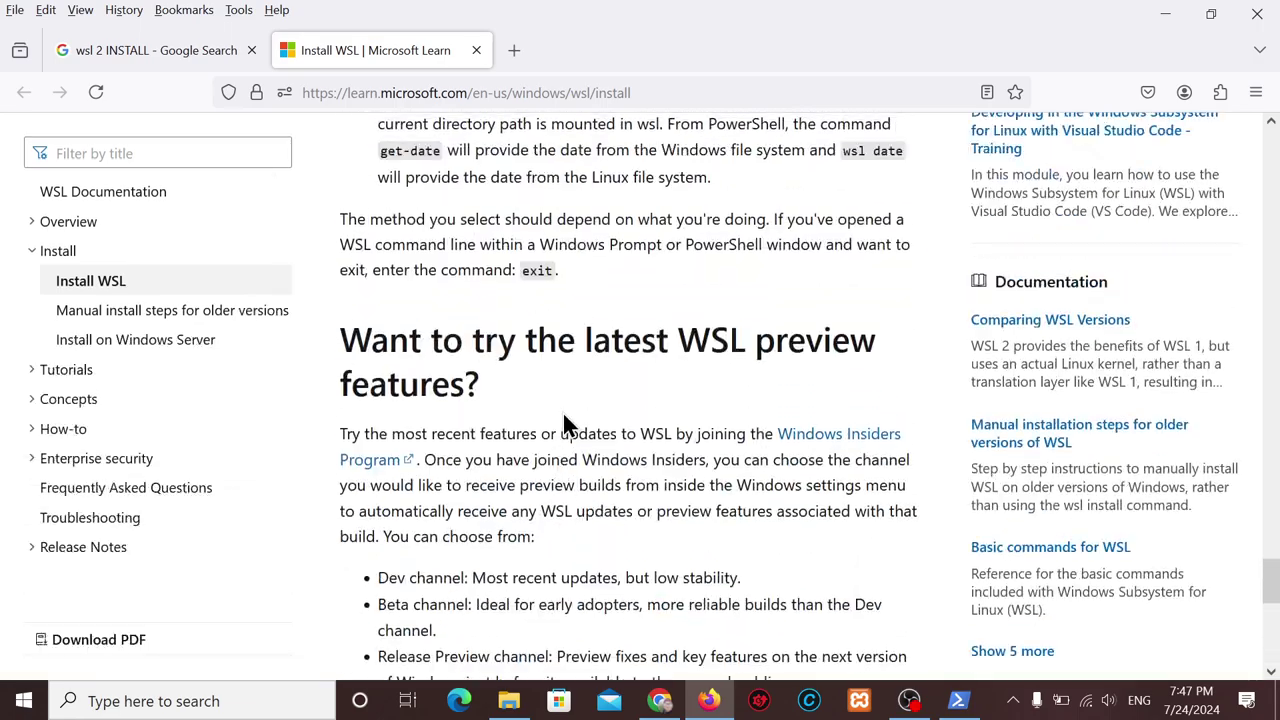
{"action": "scroll", "coordinate": [563, 411], "scroll_direction": "up", "scroll_amount": 15}
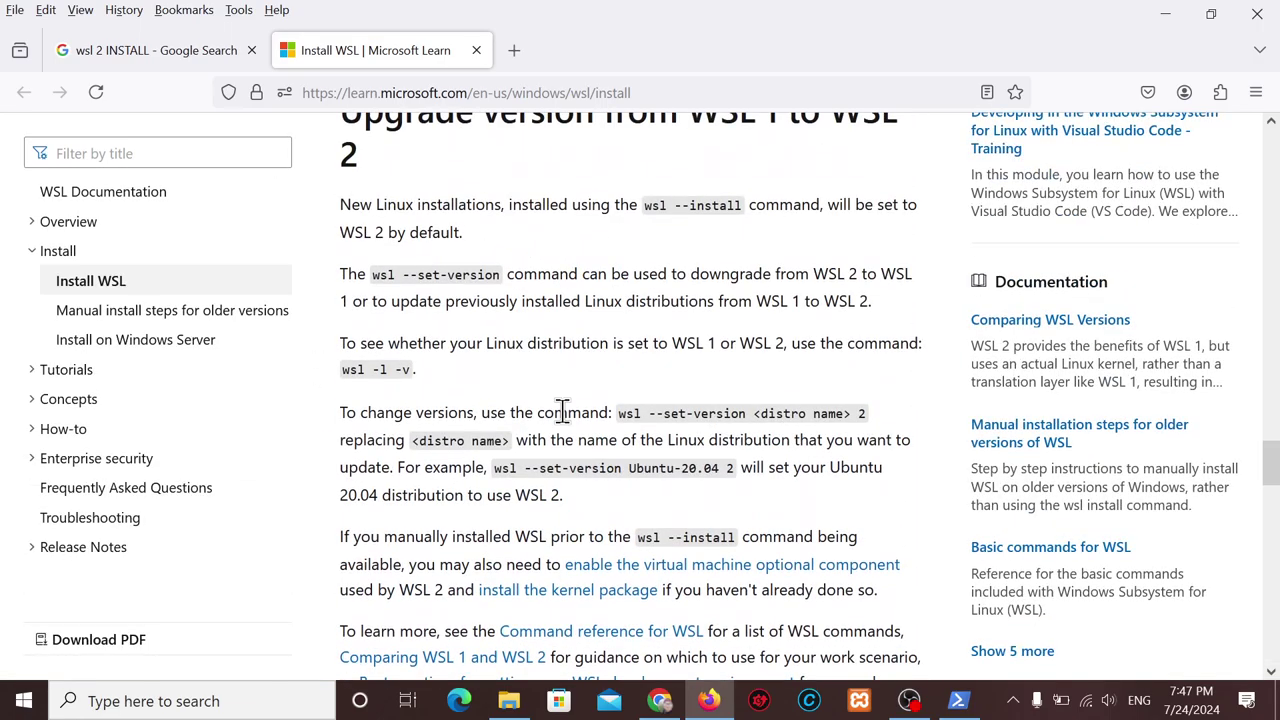
{"action": "scroll", "coordinate": [563, 413], "scroll_direction": "up", "scroll_amount": 1}
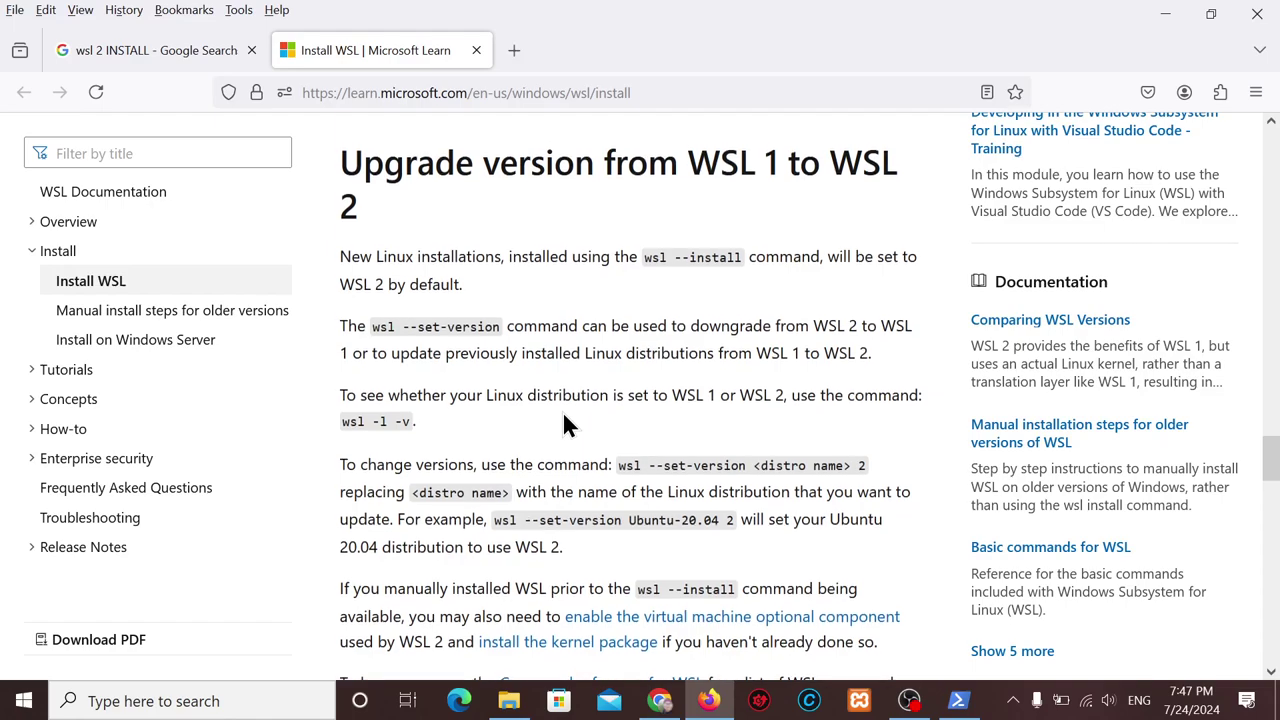
{"action": "scroll", "coordinate": [563, 411], "scroll_direction": "up", "scroll_amount": 3}
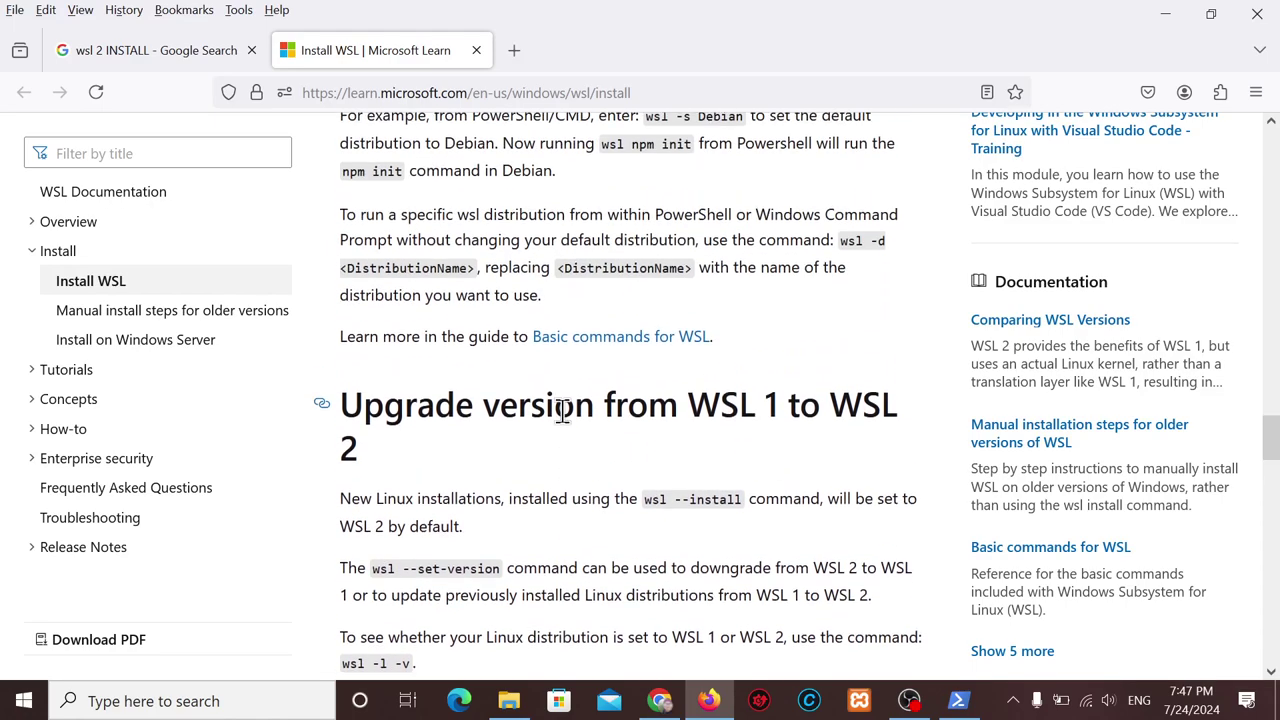
{"action": "scroll", "coordinate": [563, 418], "scroll_direction": "up", "scroll_amount": 3}
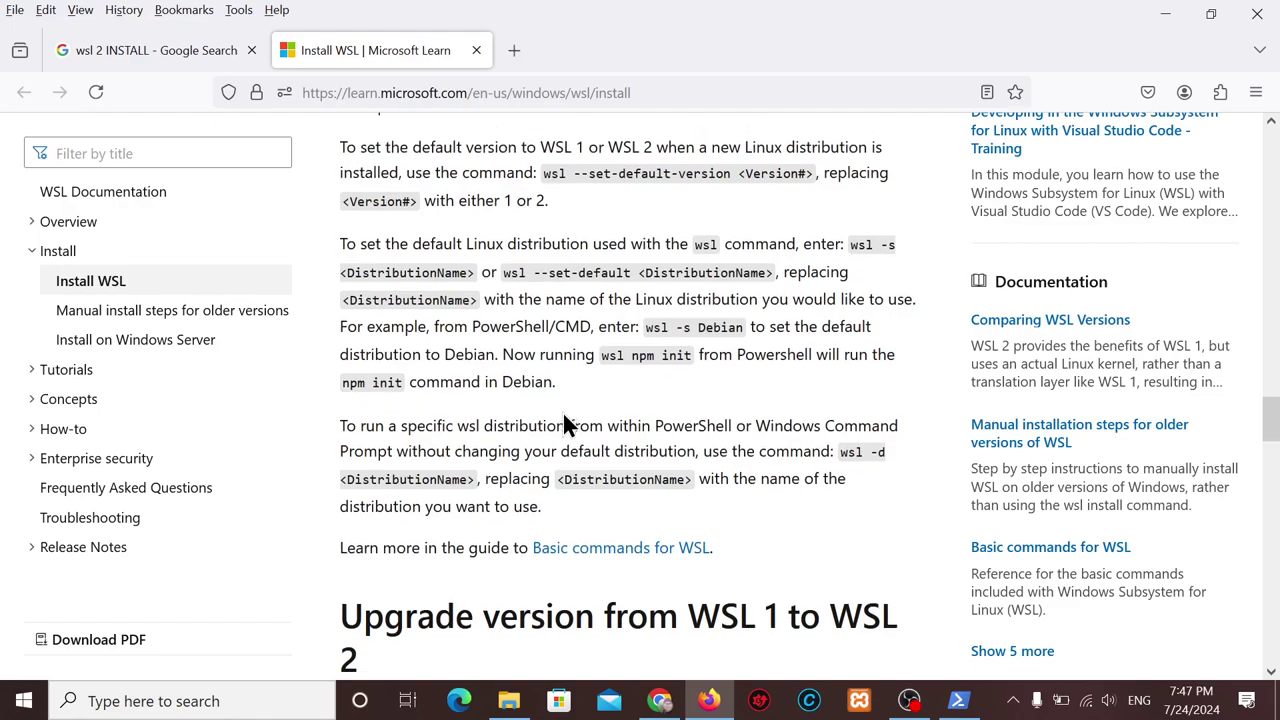
{"action": "scroll", "coordinate": [563, 425], "scroll_direction": "up", "scroll_amount": 2}
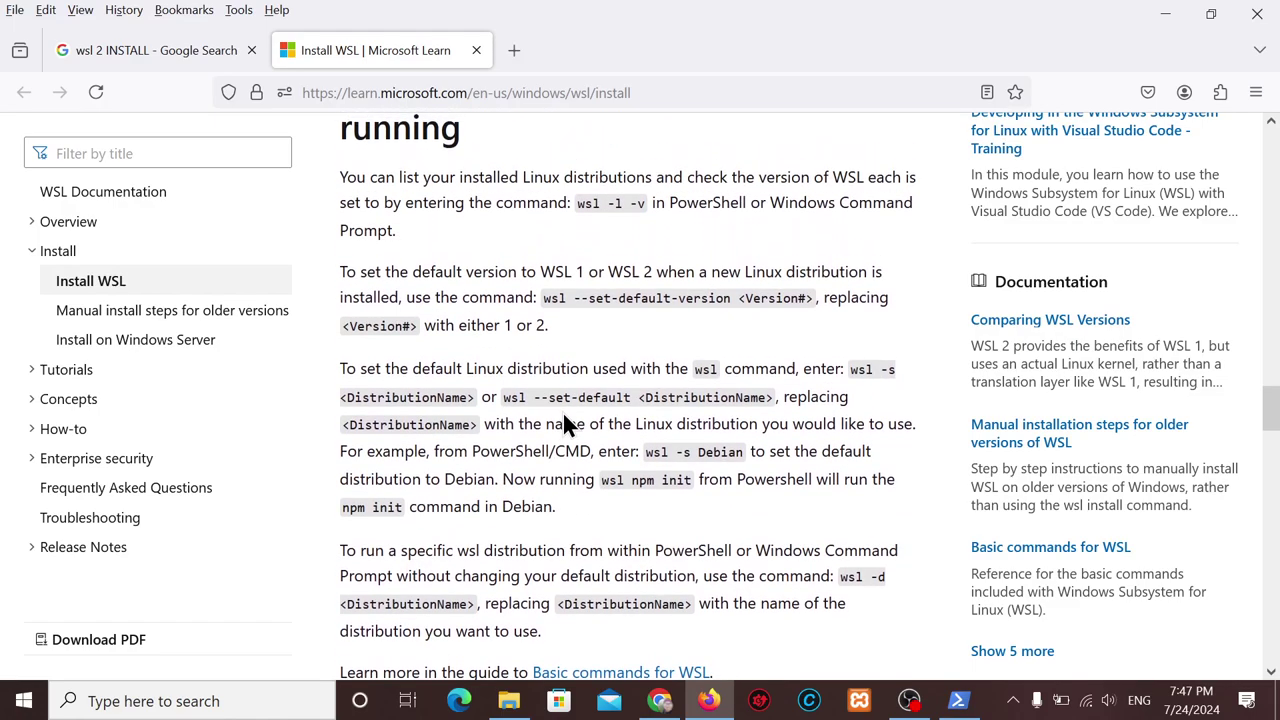
{"action": "left_click_drag", "start_coordinate": [503, 398], "coordinate": [769, 397]}
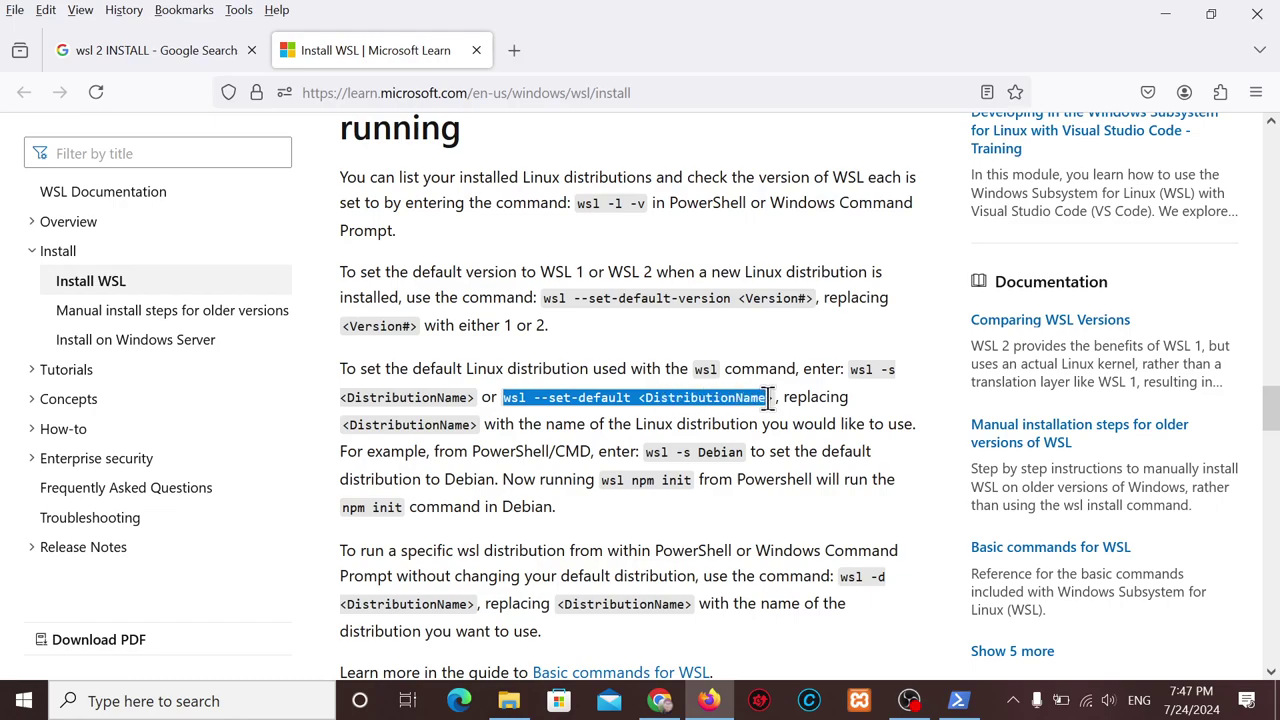
In a new tab, paste the command and edit it into 'wsl install with no Distribution'.
{"action": "left_click", "coordinate": [516, 42]}
{"action": "type", "text": "wsl --set-default <DistributionName>"}
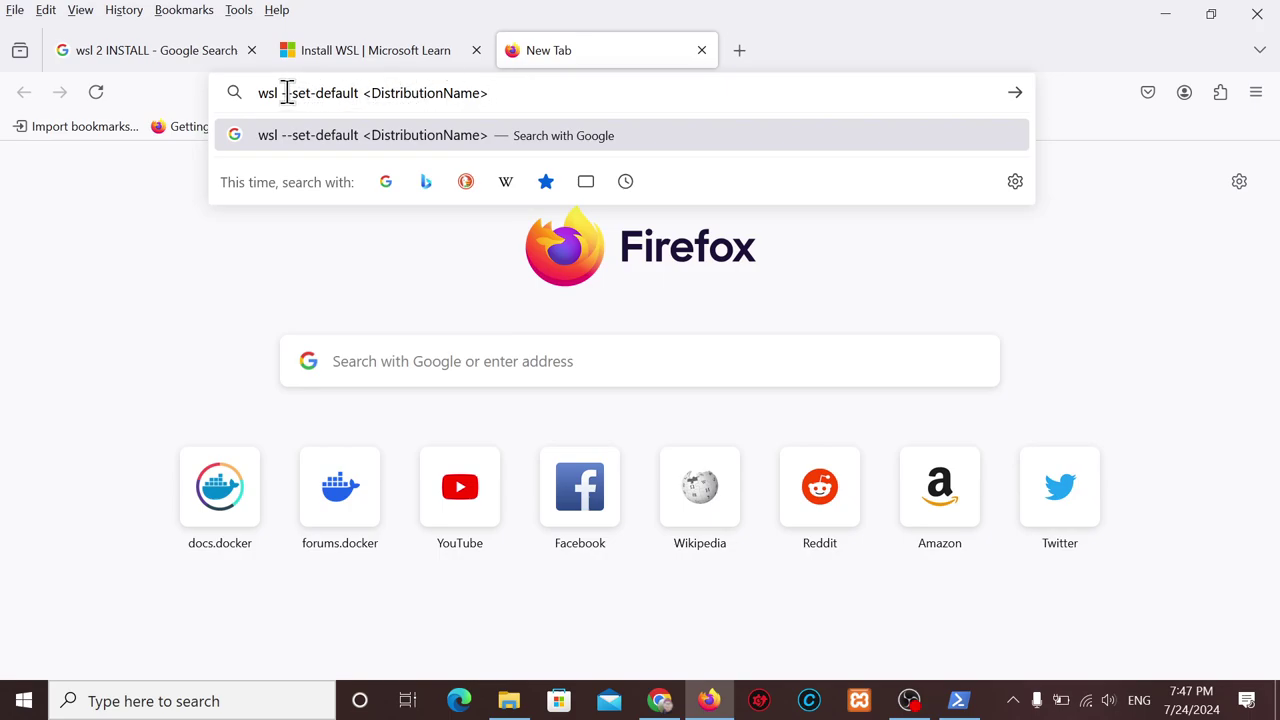
{"action": "left_click_drag", "start_coordinate": [287, 92], "coordinate": [372, 96]}
{"action": "key", "text": "BackSpace"}
{"action": "type", "text": "i"}
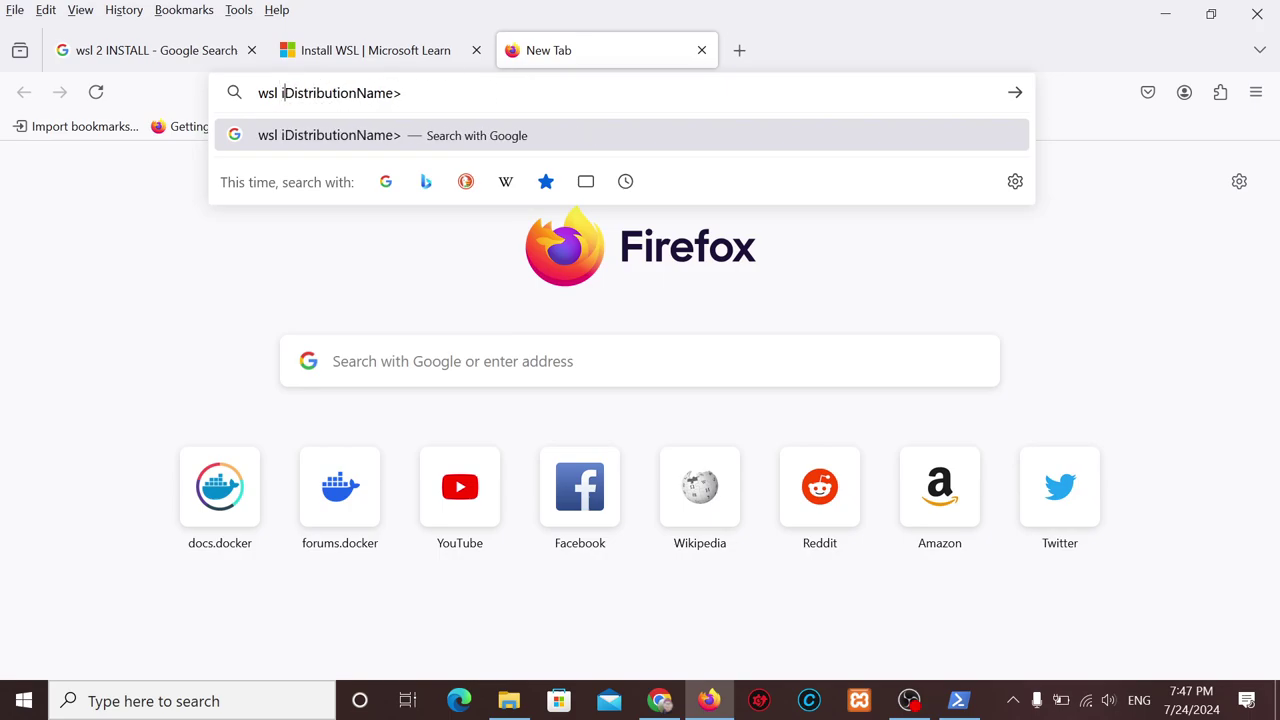
{"action": "type", "text": "nstall with n o"}
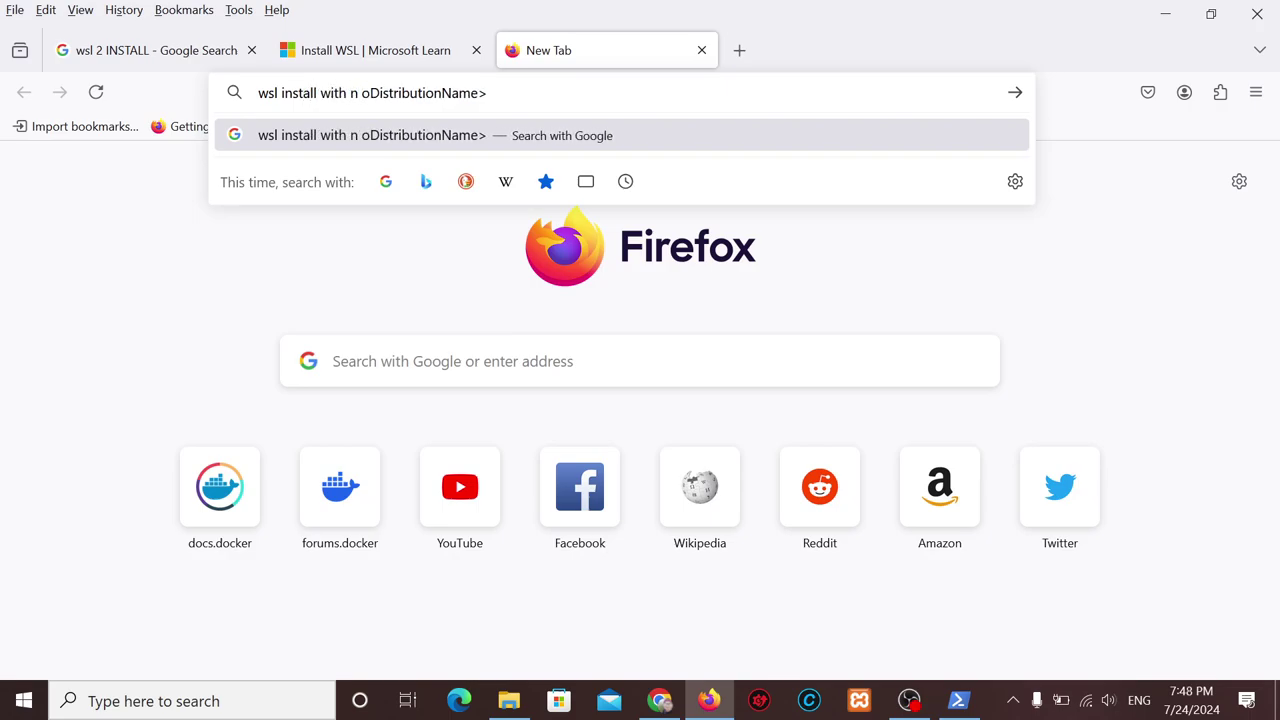
{"action": "key", "text": "BackSpace"}
{"action": "key", "text": "BackSpace"}
{"action": "type", "text": "o"}
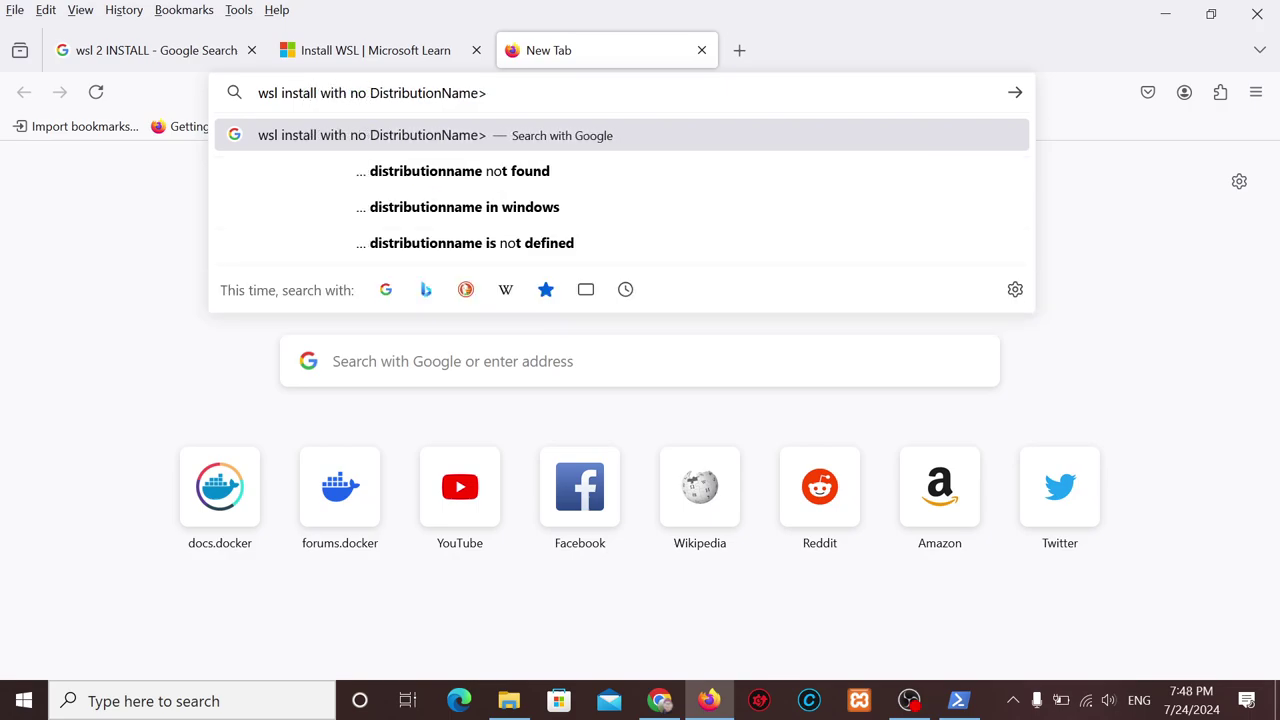
{"action": "left_click_drag", "start_coordinate": [500, 92], "coordinate": [445, 92]}
Search 'wsl install with no Distribution' and highlight the wsl --install --no-distribution answer.
{"action": "key", "text": "BackSpace"}
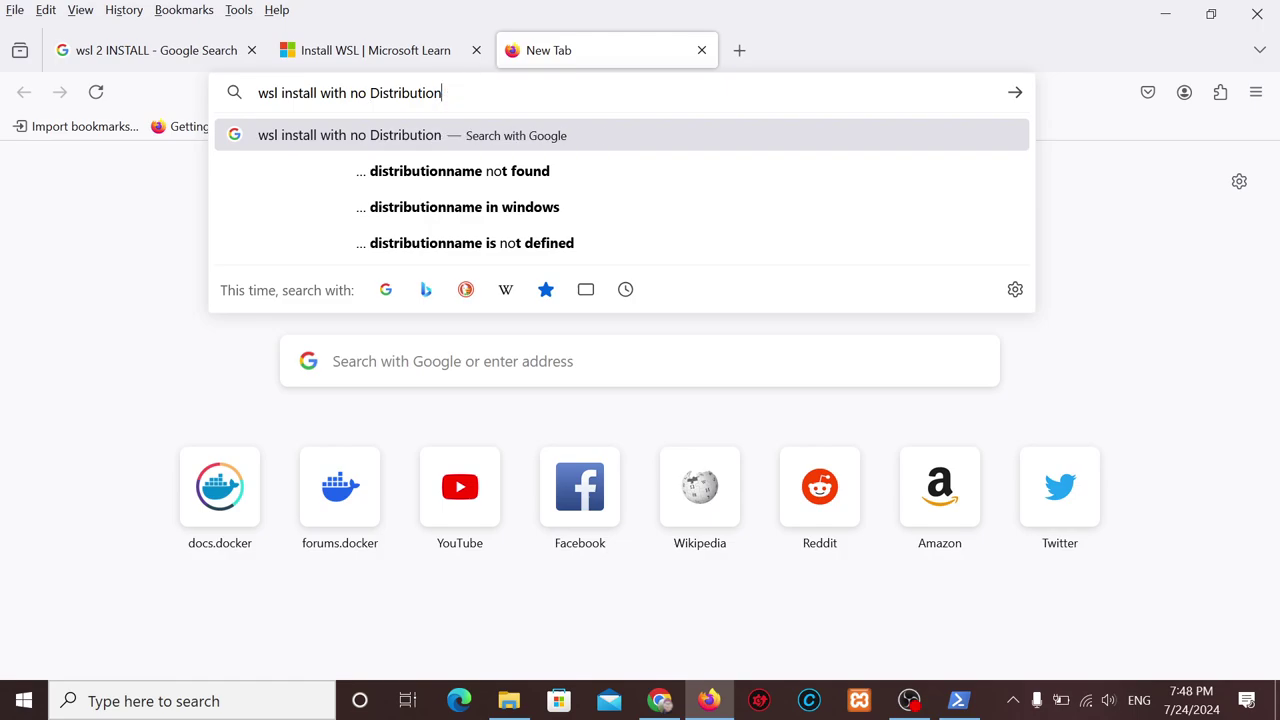
{"action": "key", "text": "Return"}
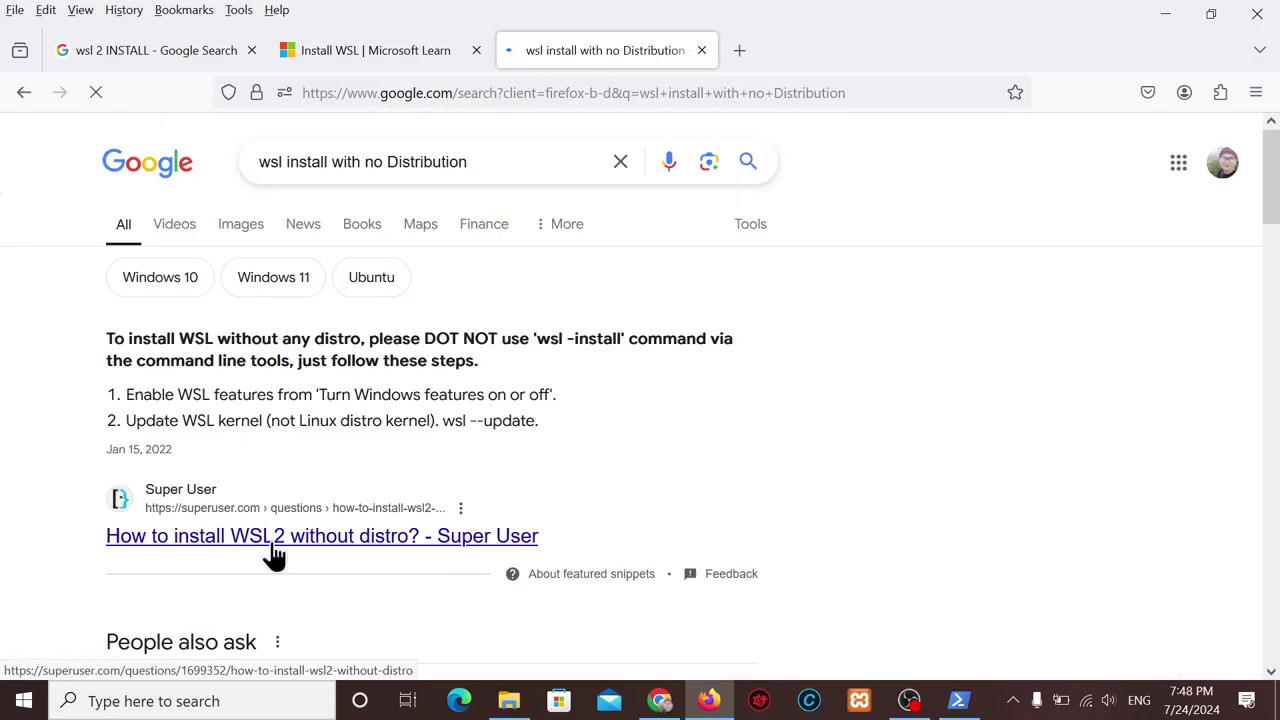
{"action": "middle_click", "coordinate": [275, 545]}
{"action": "scroll", "coordinate": [566, 314], "scroll_direction": "down", "scroll_amount": 2}
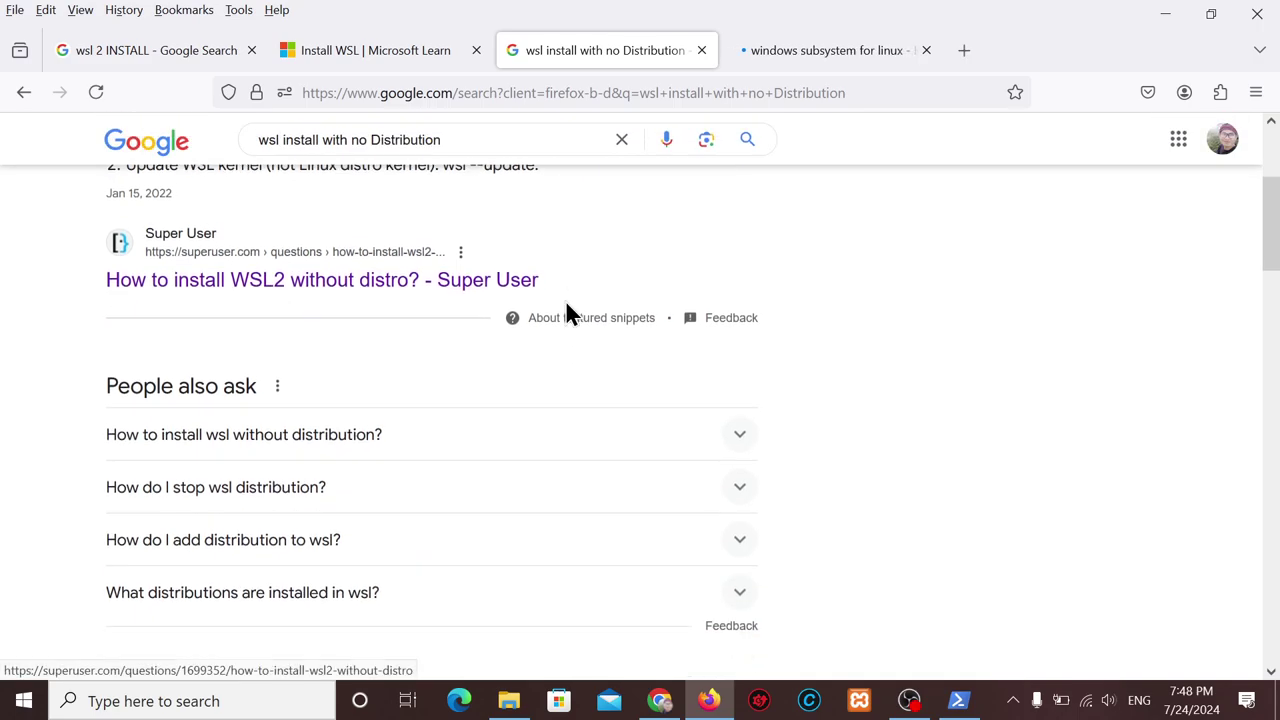
{"action": "scroll", "coordinate": [566, 314], "scroll_direction": "down", "scroll_amount": 2}
{"action": "left_click", "coordinate": [737, 300]}
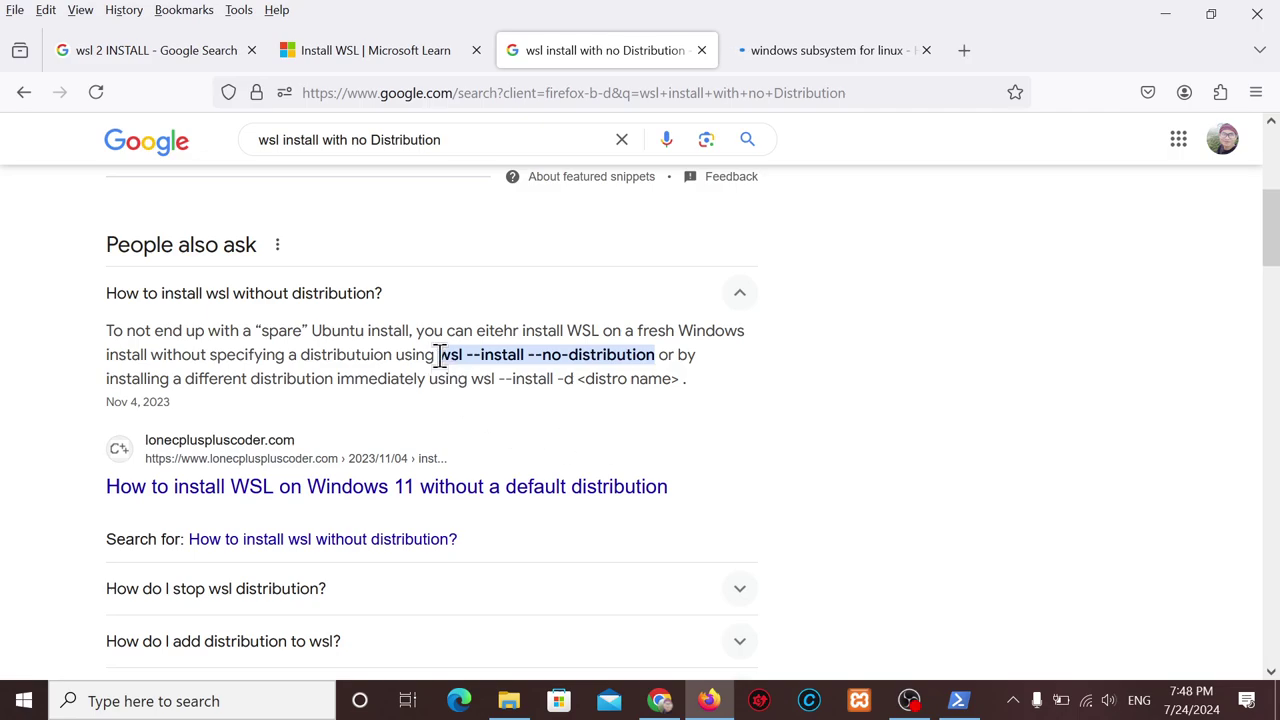
{"action": "left_click_drag", "start_coordinate": [440, 356], "coordinate": [655, 354]}
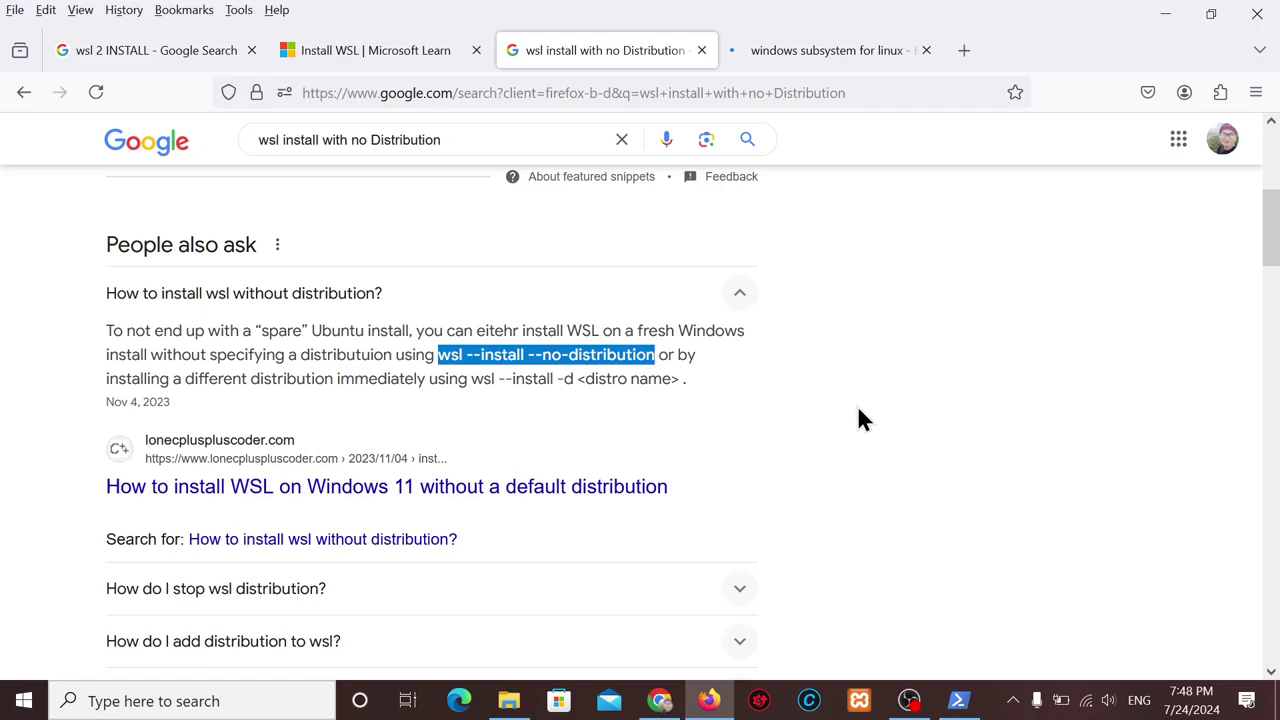
Abort the stuck Ubuntu username prompt with Ctrl+C to return to PowerShell.
{"action": "left_click", "coordinate": [1165, 14]}
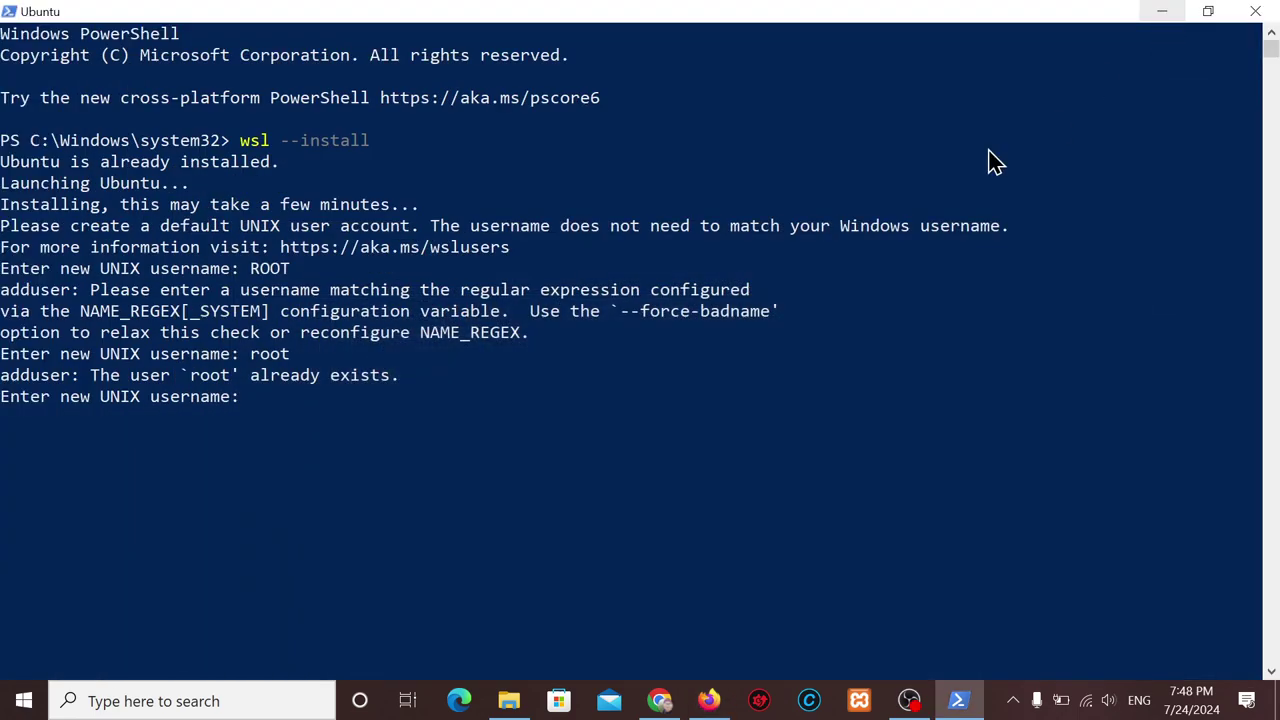
{"action": "left_click", "coordinate": [286, 438]}
{"action": "key", "text": "ctrl+c"}
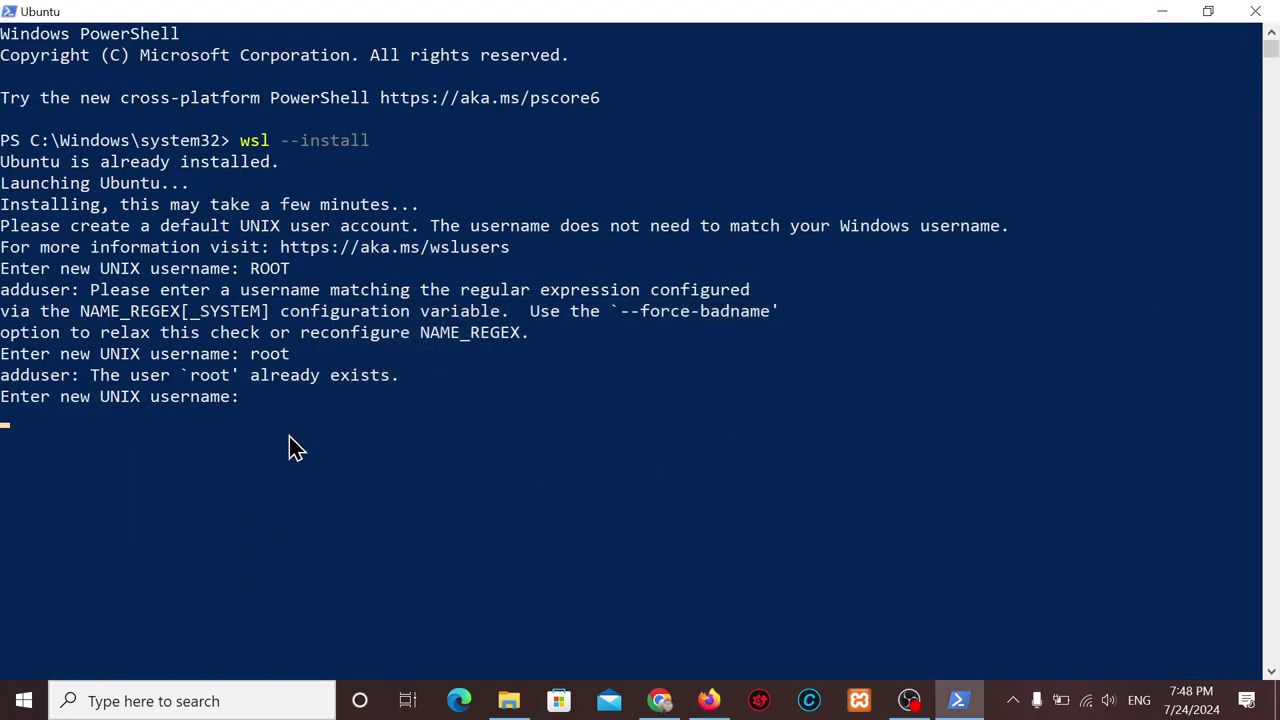
{"action": "key", "text": "ctrl+c"}
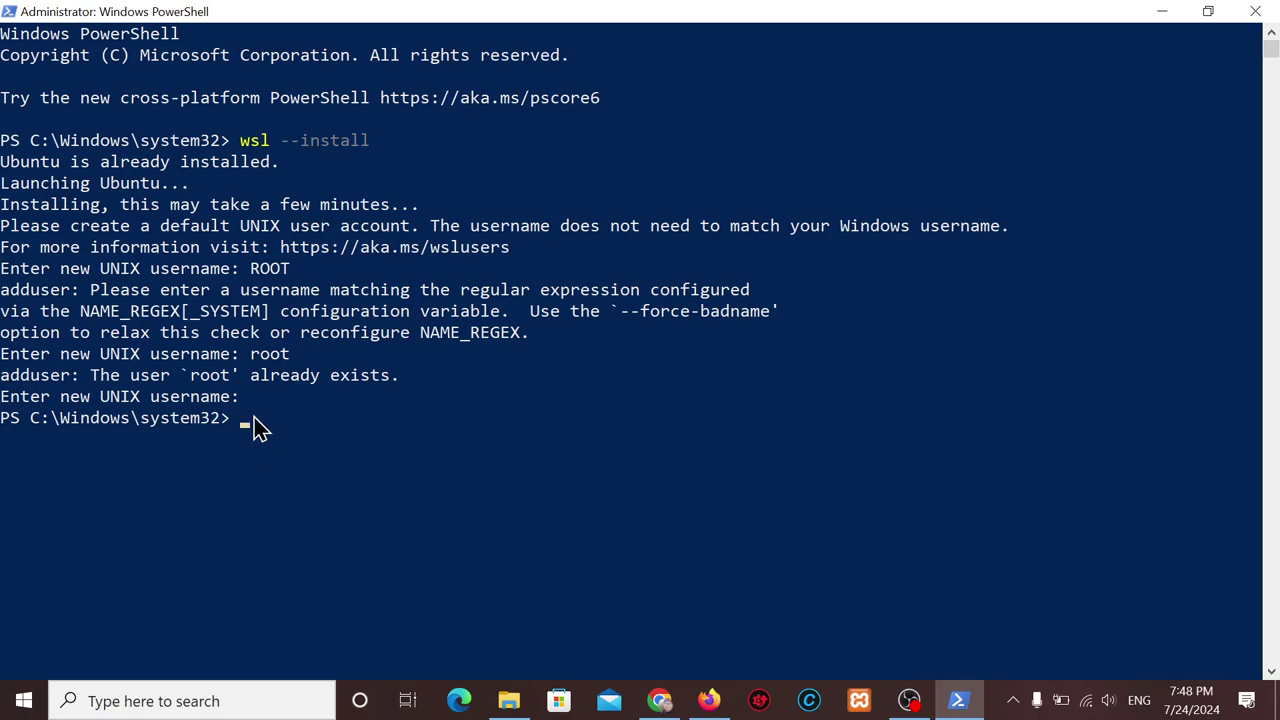
Copy wsl --install --no-distribution from Firefox and run it in PowerShell until it completes.
{"action": "mouse_move", "coordinate": [713, 708]}
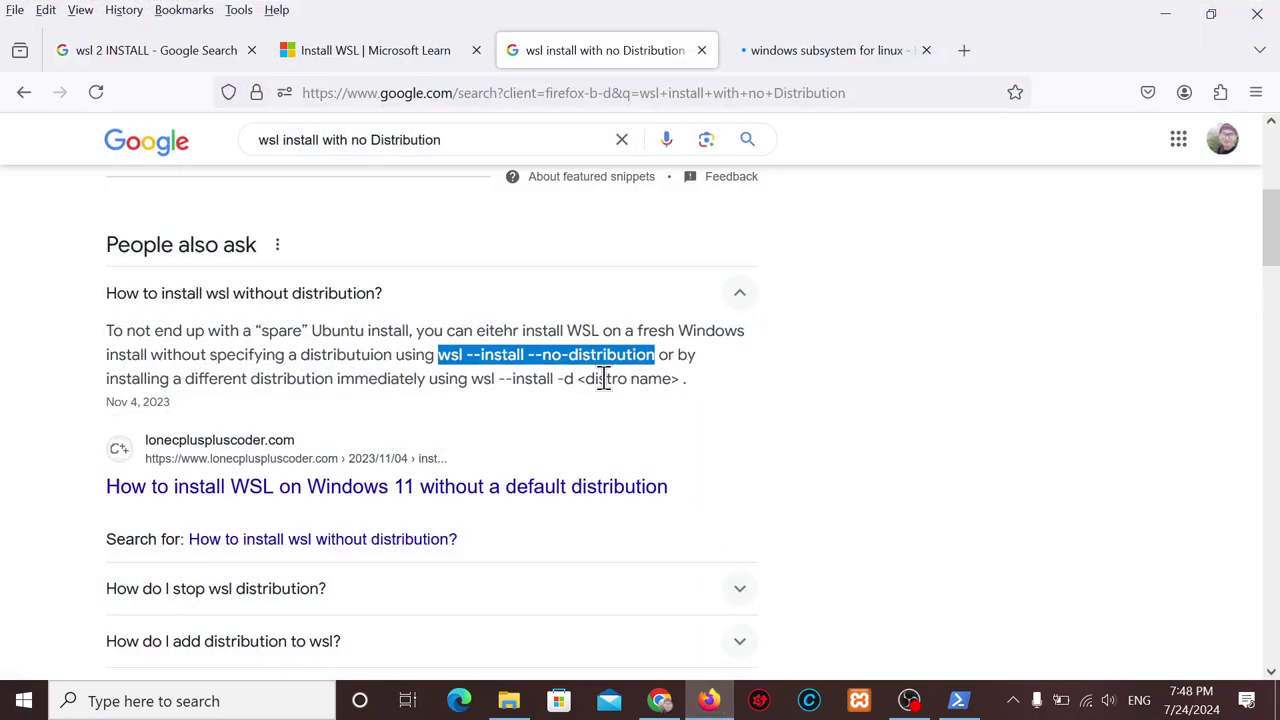
{"action": "right_click", "coordinate": [597, 364]}
{"action": "left_click", "coordinate": [634, 381]}
{"action": "left_click", "coordinate": [962, 702]}
{"action": "right_click", "coordinate": [506, 466]}
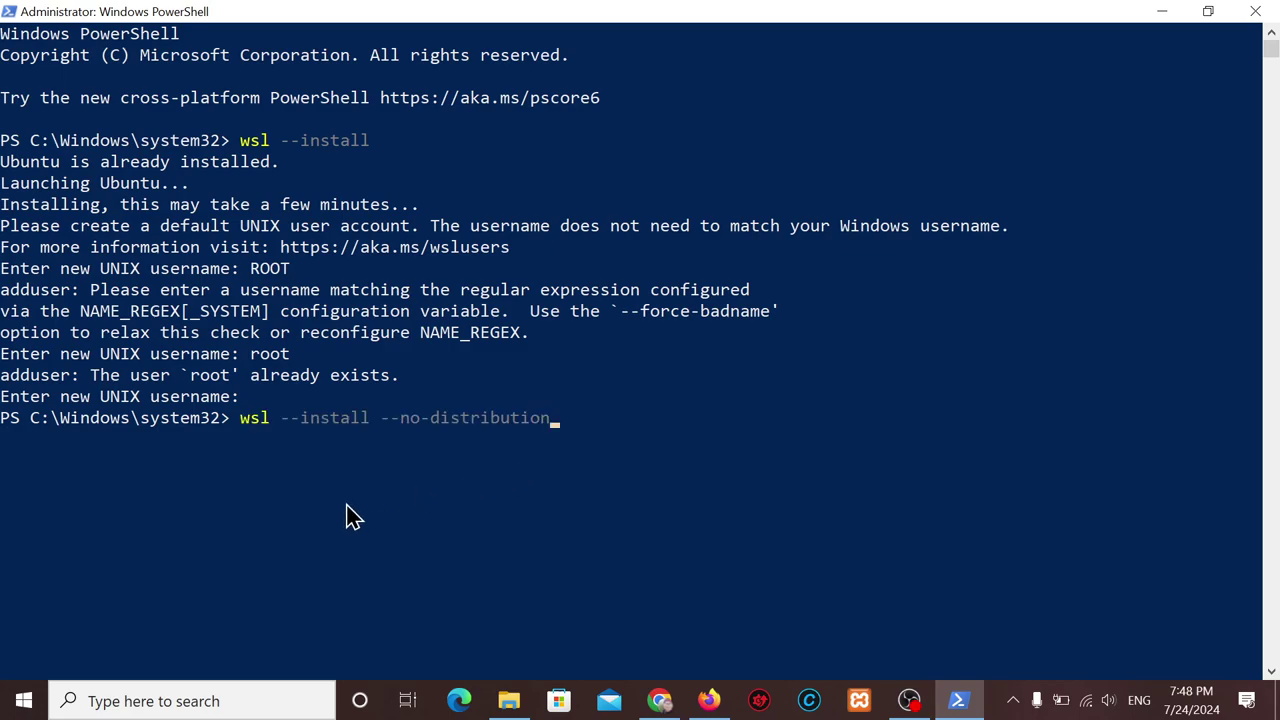
{"action": "key", "text": "Return"}
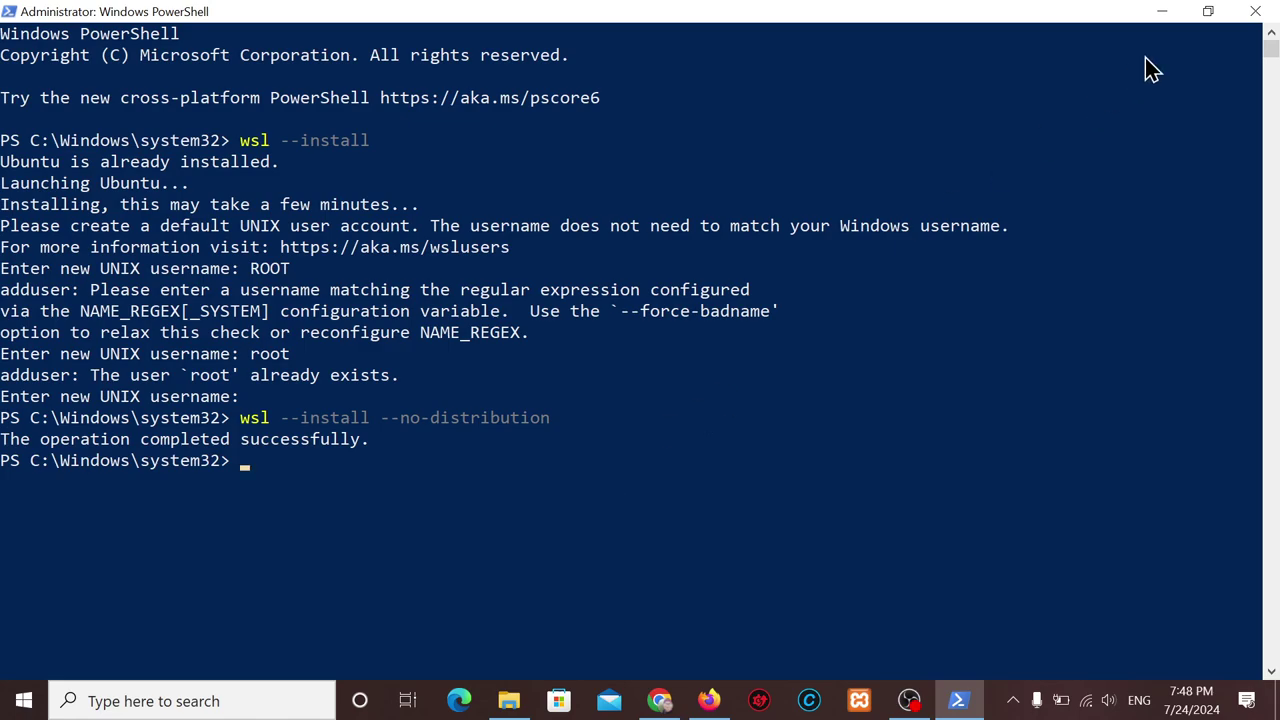
{"action": "left_click", "coordinate": [1164, 22]}
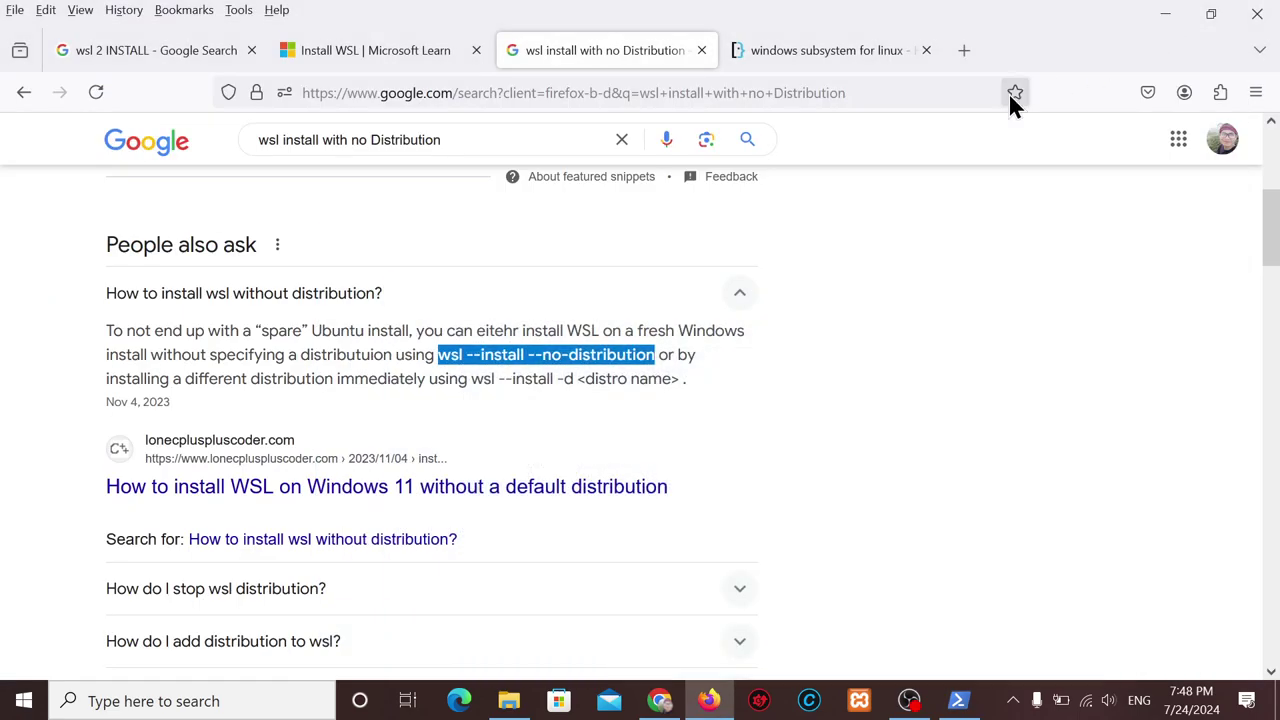
Restore the Downloads > Programs folder and launch Docker Desktop Installer.exe.
{"action": "left_click", "coordinate": [1176, 24]}
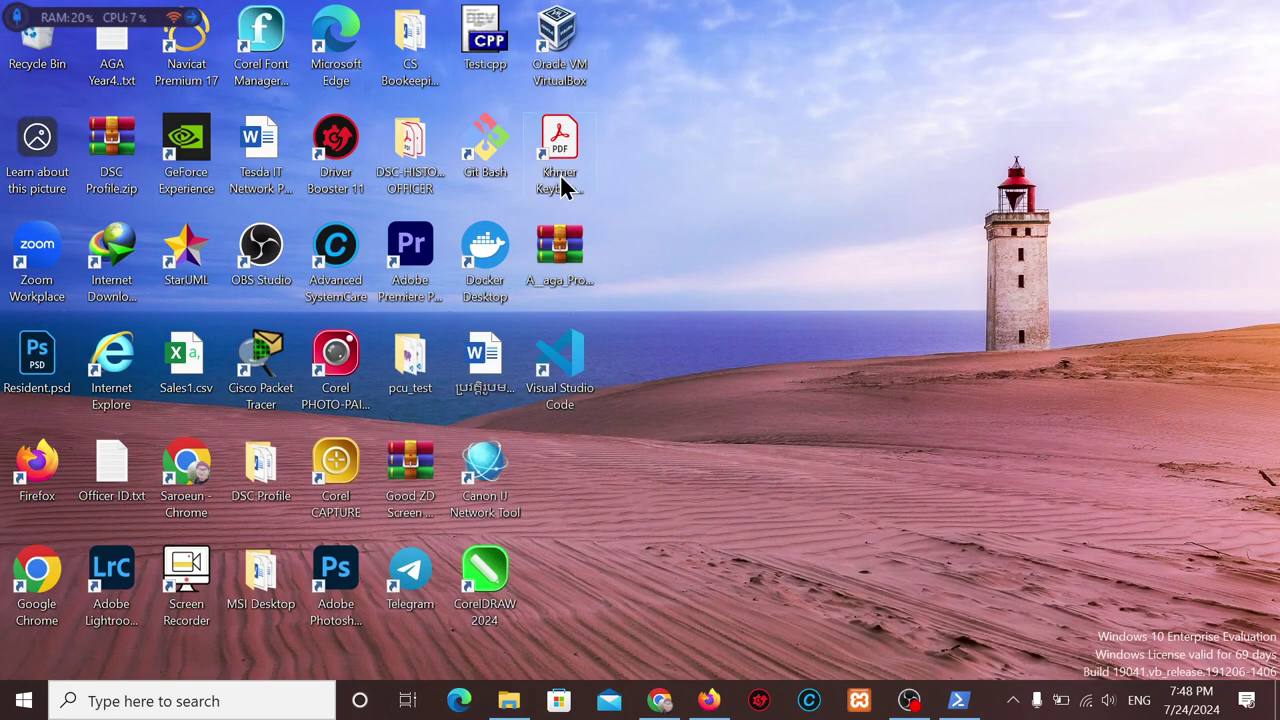
{"action": "left_click", "coordinate": [24, 701]}
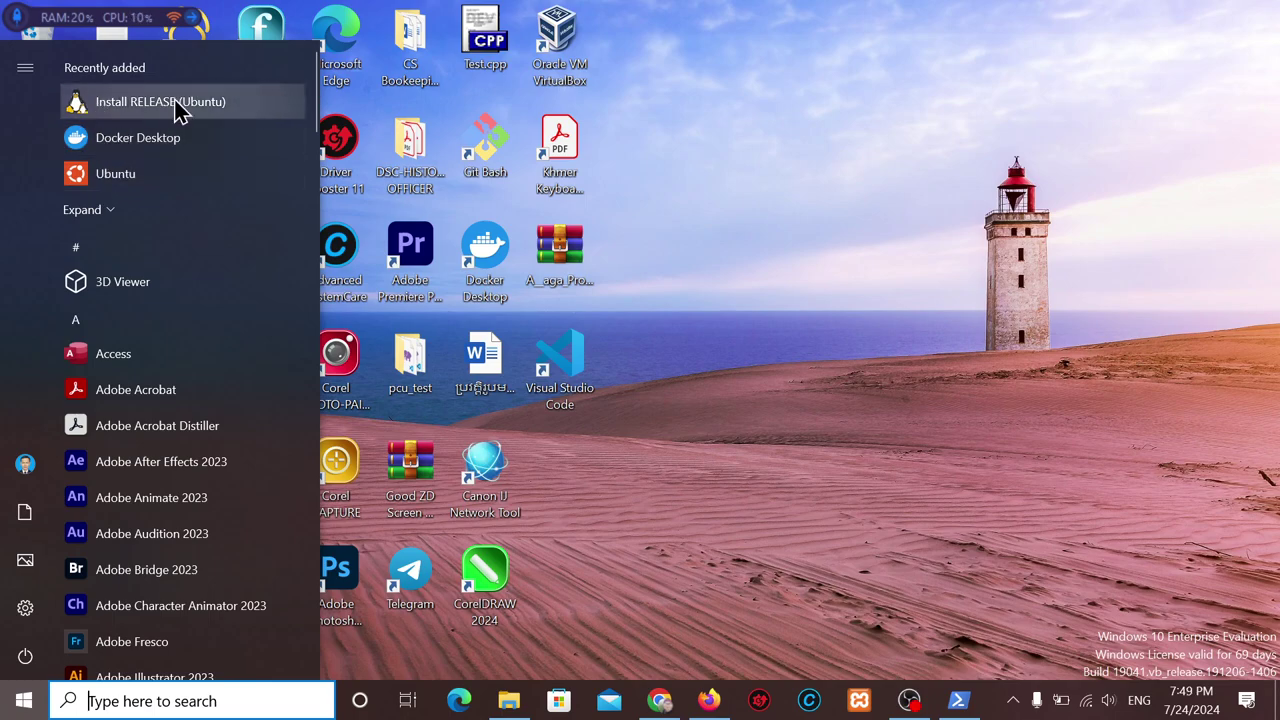
{"action": "left_click", "coordinate": [732, 300]}
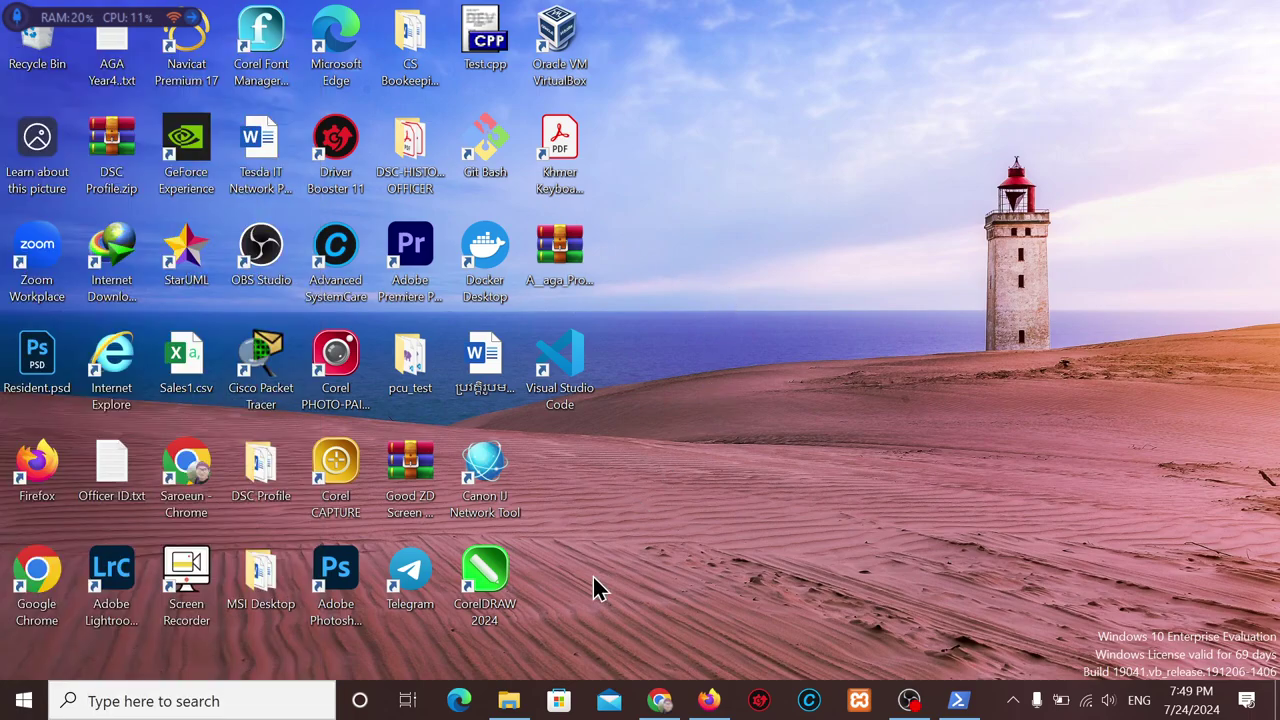
{"action": "left_click", "coordinate": [509, 700]}
{"action": "double_click", "coordinate": [244, 216]}
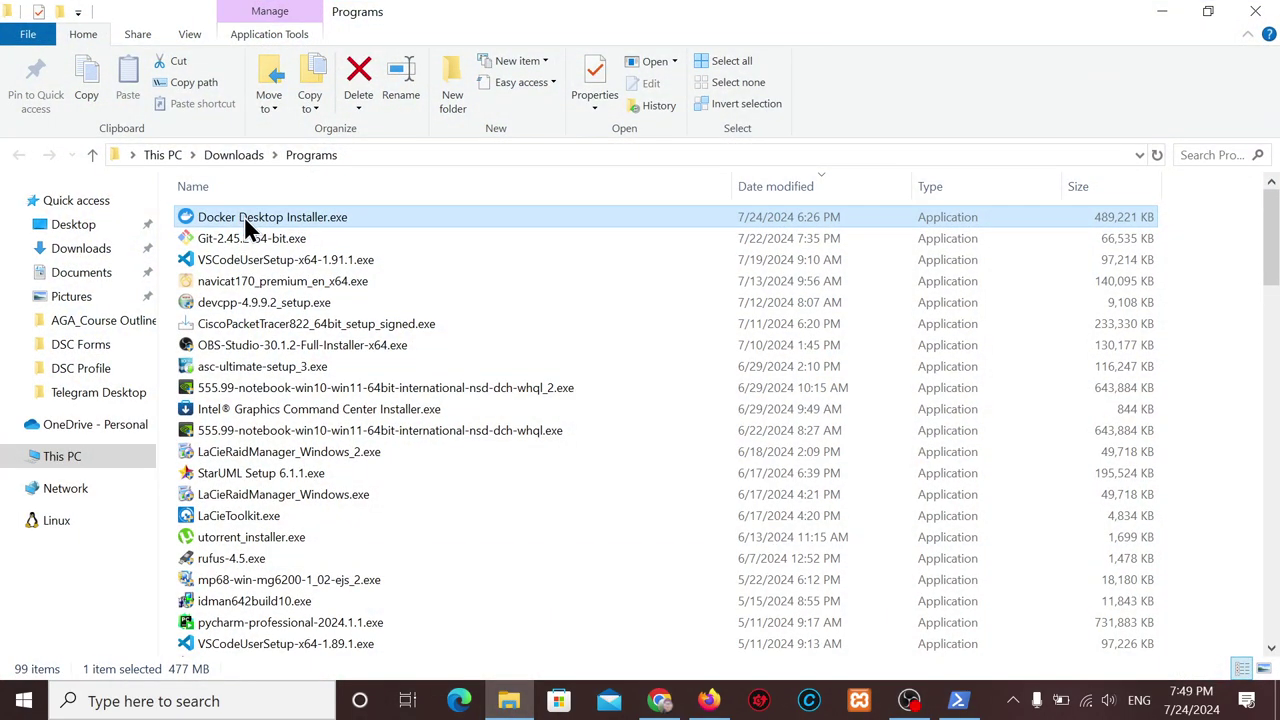
Run Docker Desktop Installer.exe as administrator and close it once it reports 4.32.0 up to date.
{"action": "right_click", "coordinate": [244, 216]}
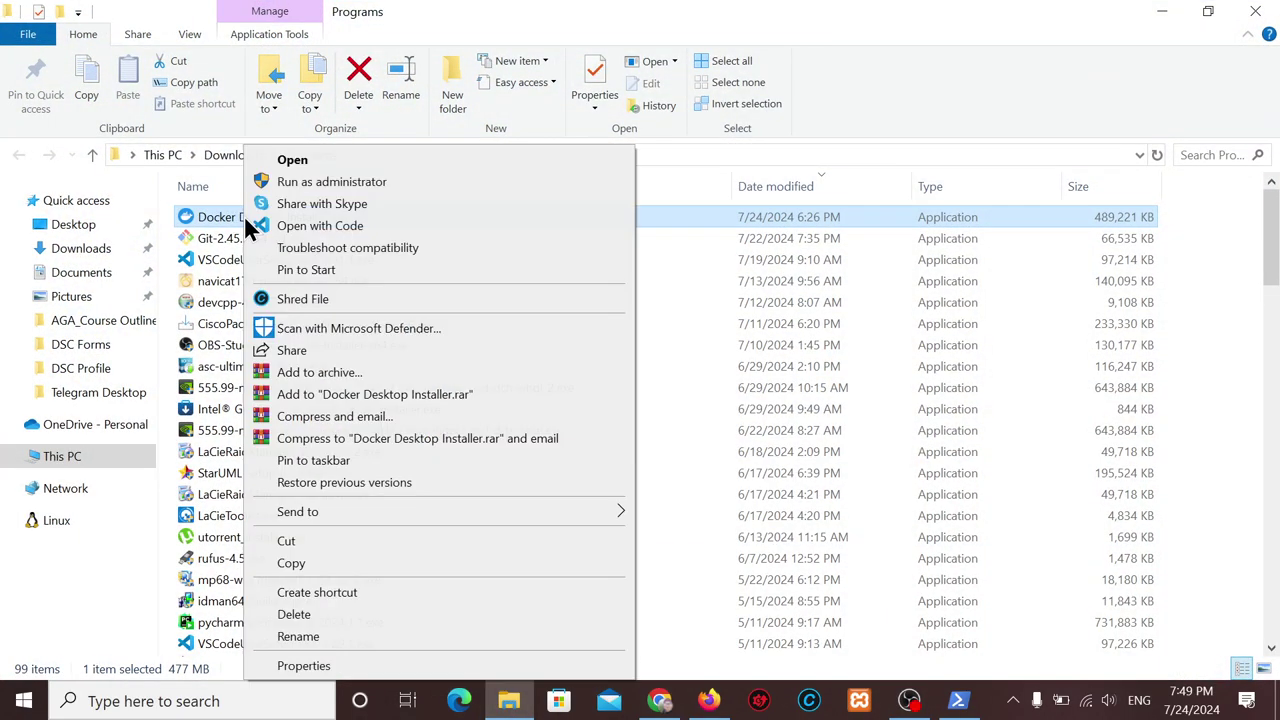
{"action": "left_click", "coordinate": [344, 186]}
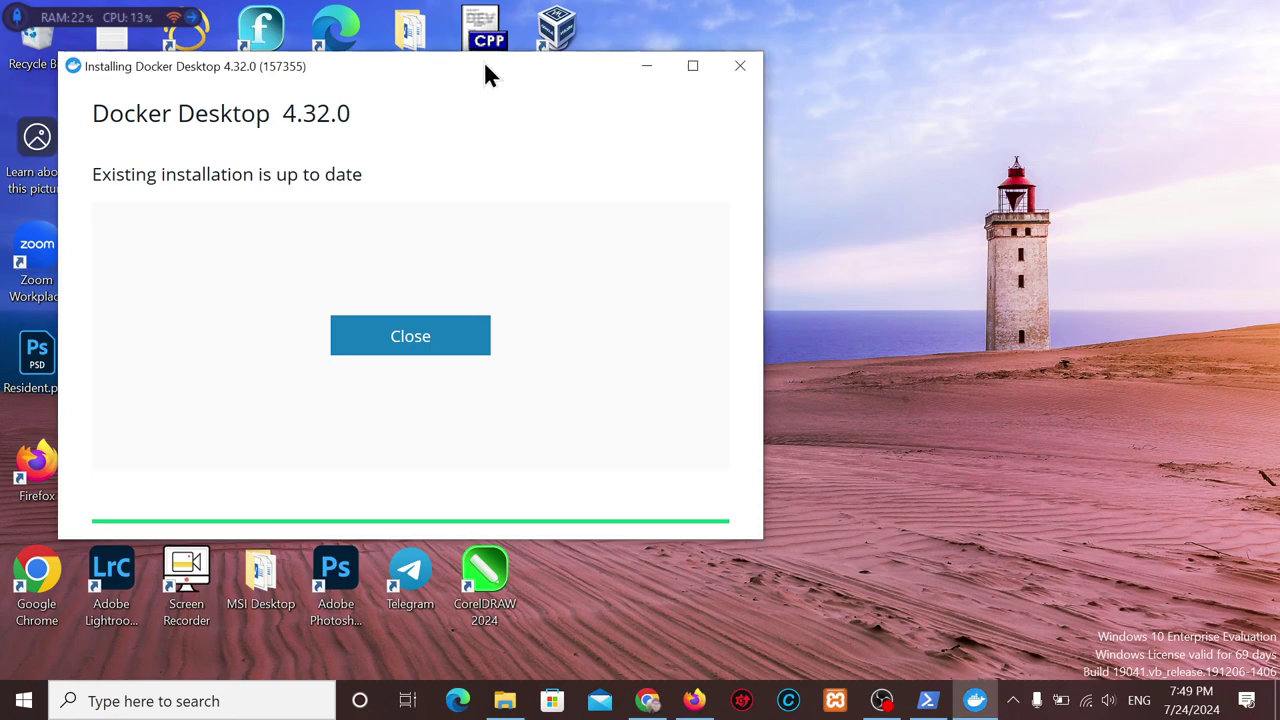
{"action": "left_click_drag", "start_coordinate": [475, 74], "coordinate": [813, 141]}
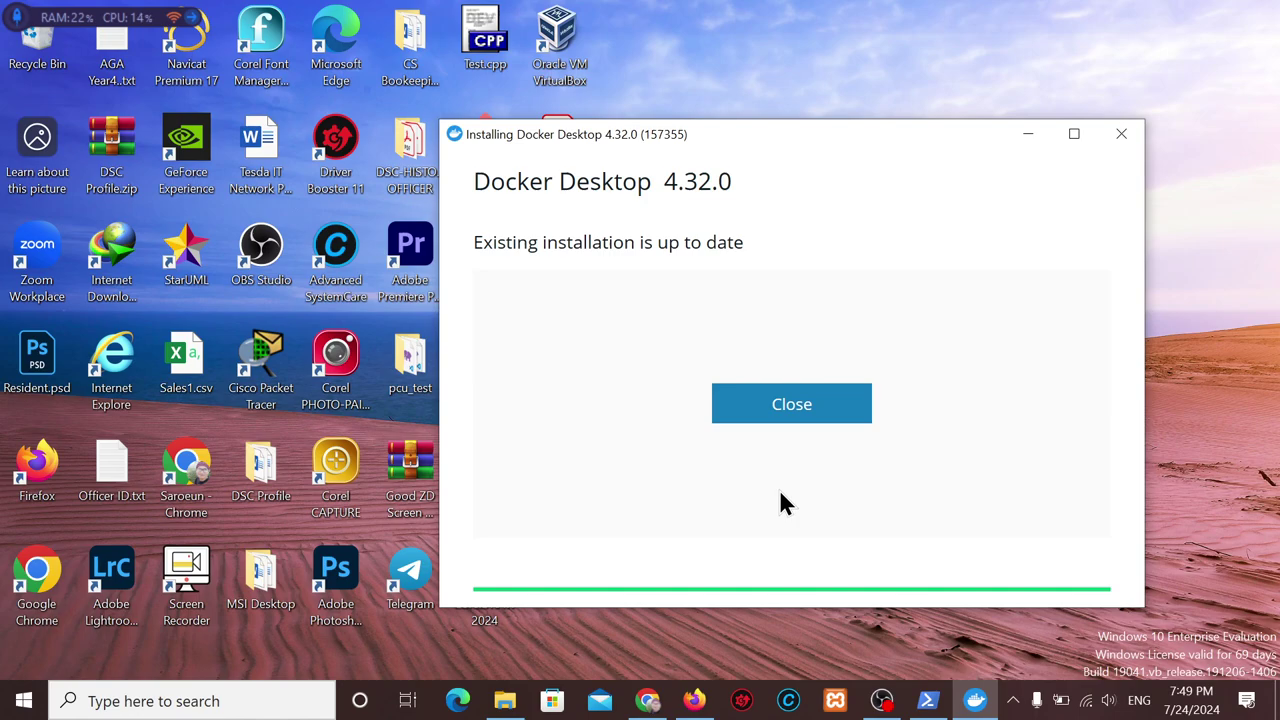
{"action": "left_click", "coordinate": [786, 410]}
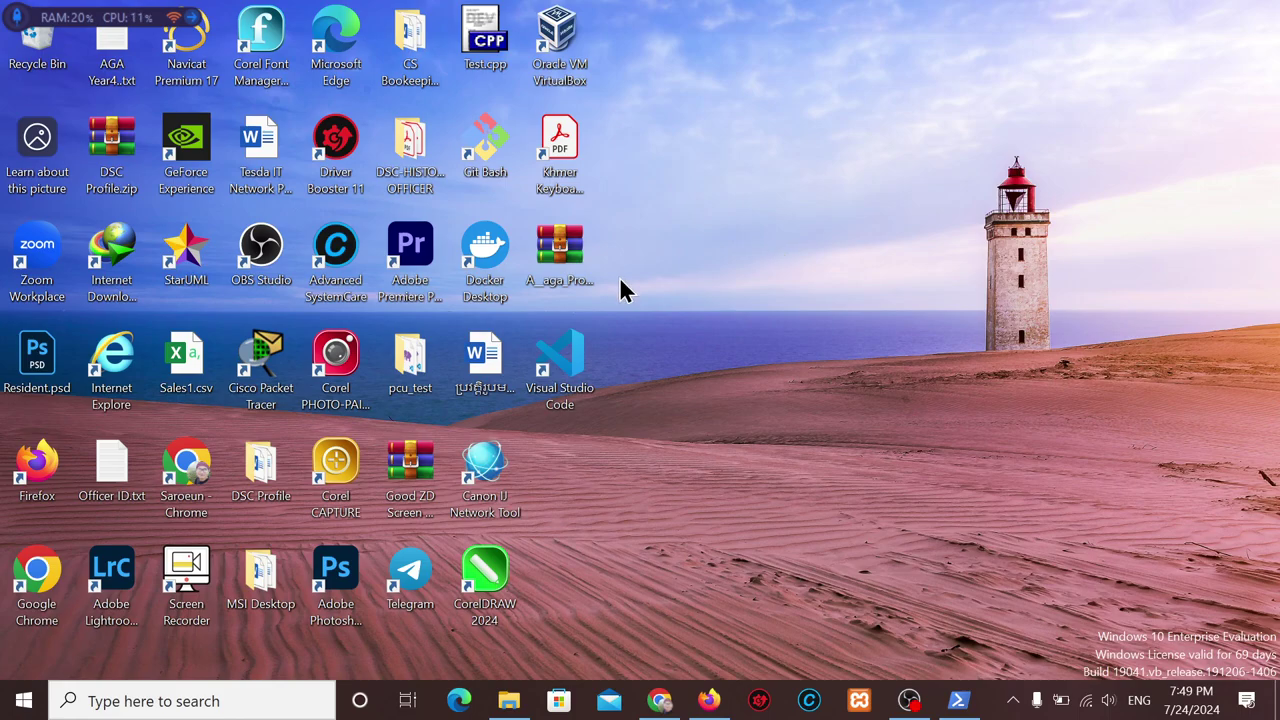
After a failed 'turn on feature' search, find Control Panel with 'cont' and open it.
{"action": "left_click", "coordinate": [24, 703]}
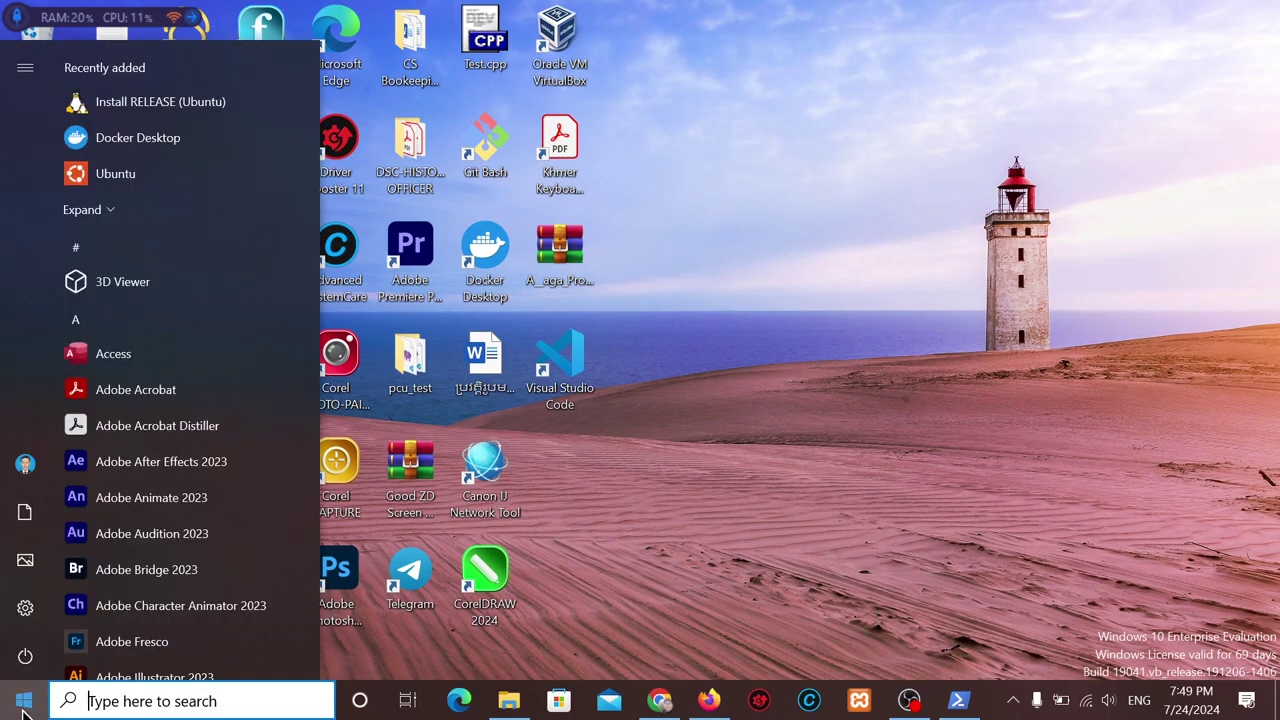
{"action": "key", "text": "super+s"}
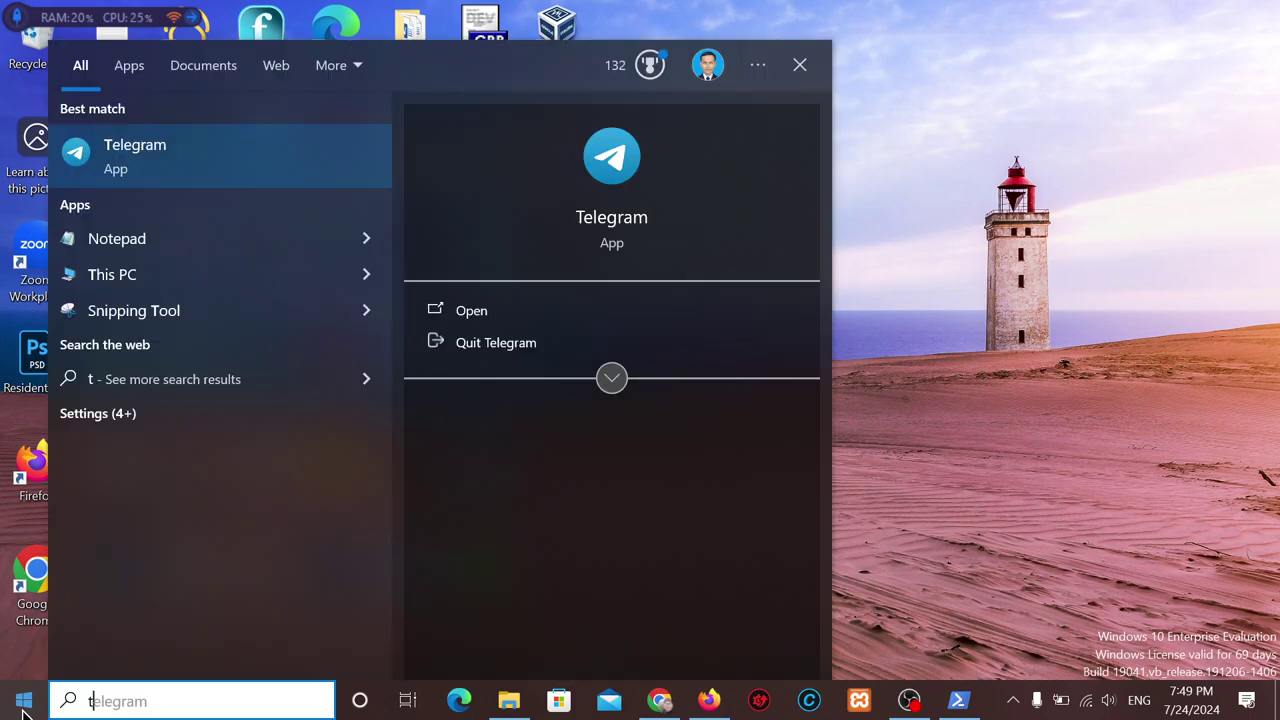
{"action": "type", "text": "turon"}
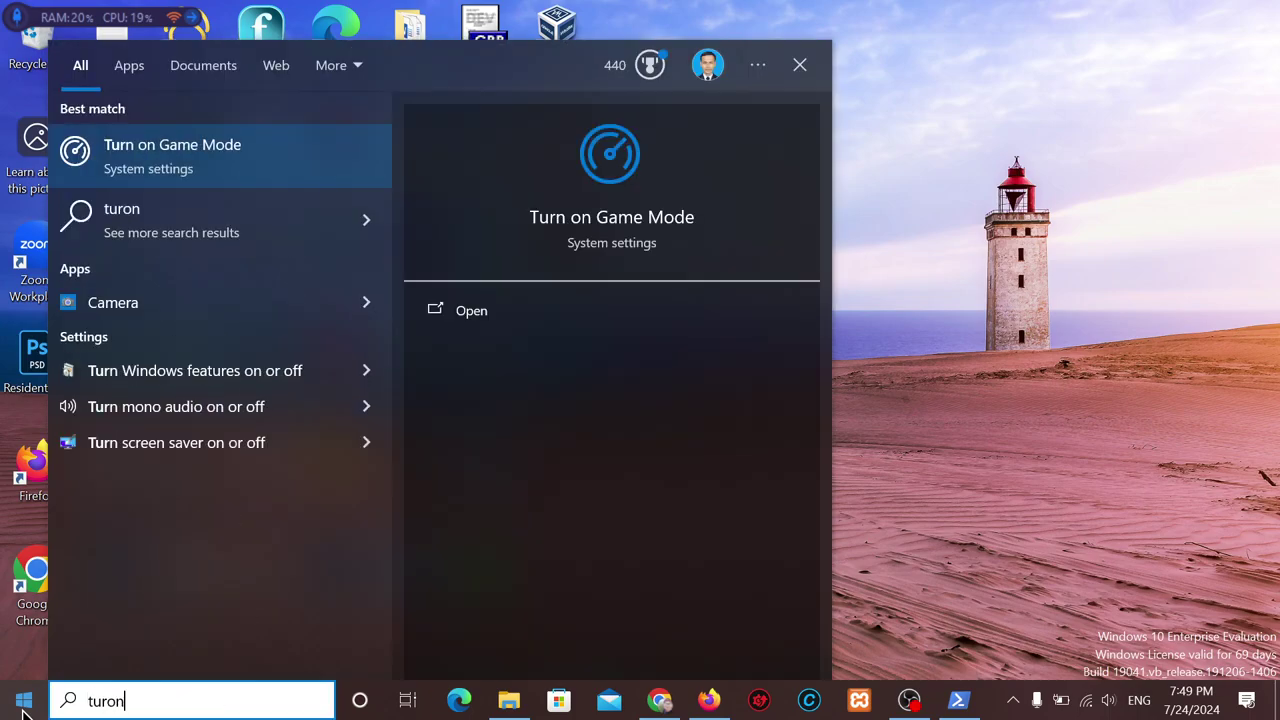
{"action": "type", "text": " on"}
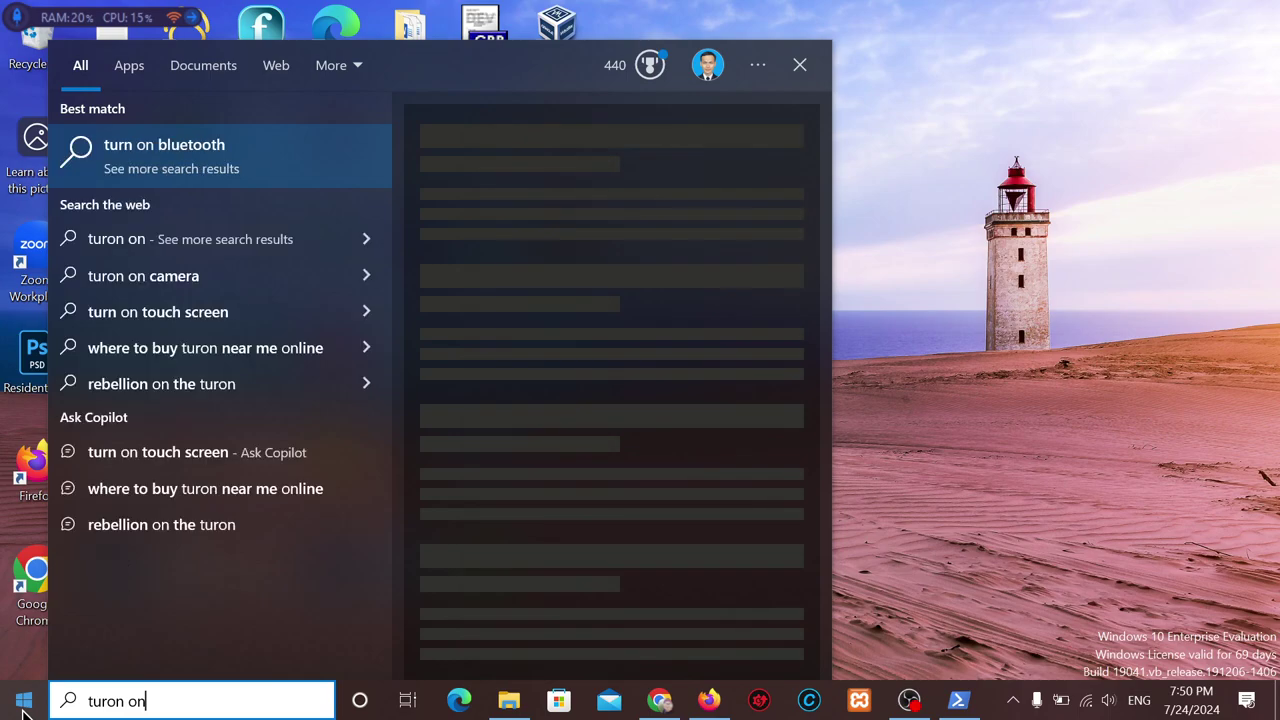
{"action": "key", "text": "BackSpace"}
{"action": "key", "text": "BackSpace"}
{"action": "key", "text": "BackSpace"}
{"action": "key", "text": "BackSpace"}
{"action": "key", "text": "BackSpace"}
{"action": "type", "text": "n on"}
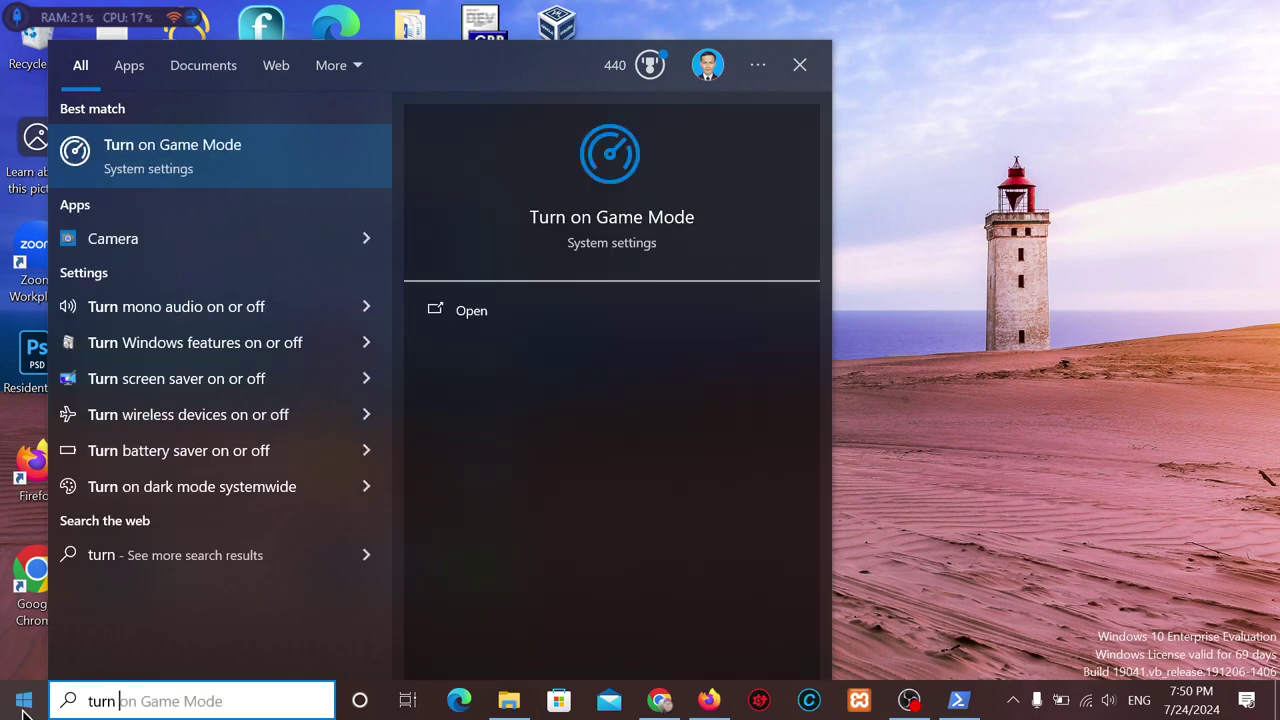
{"action": "type", "text": "fea"}
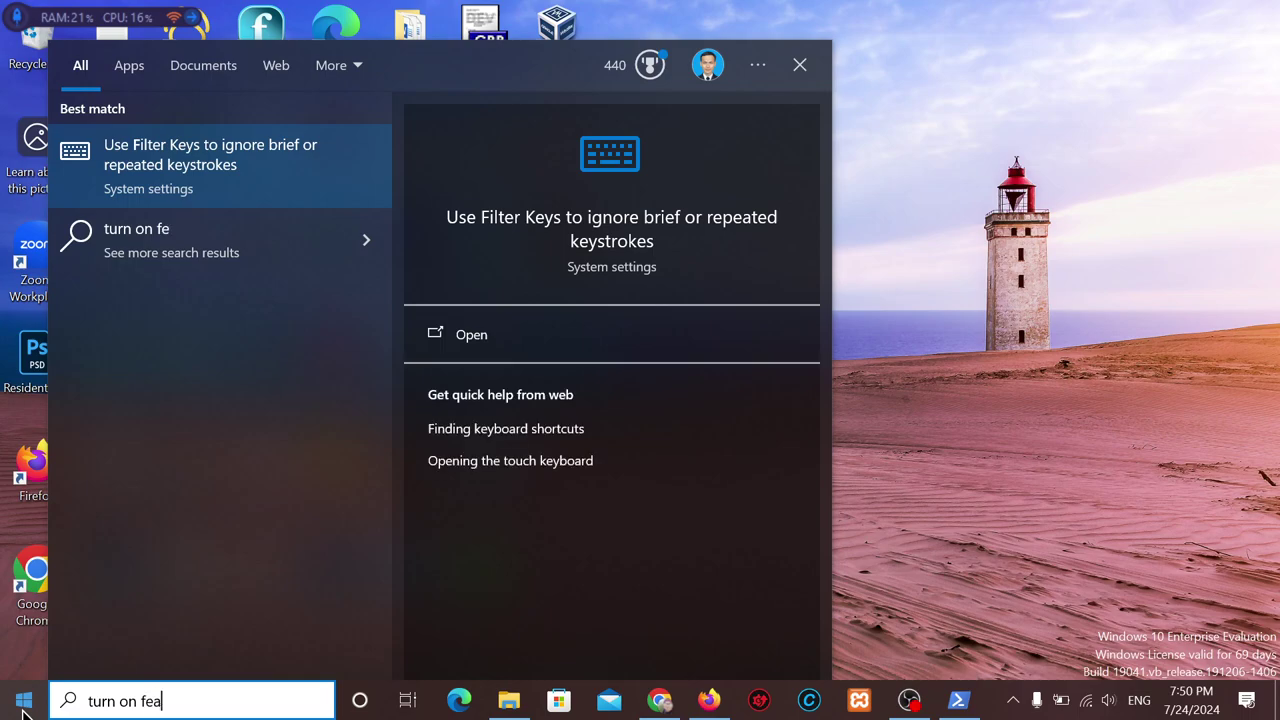
{"action": "type", "text": "ture"}
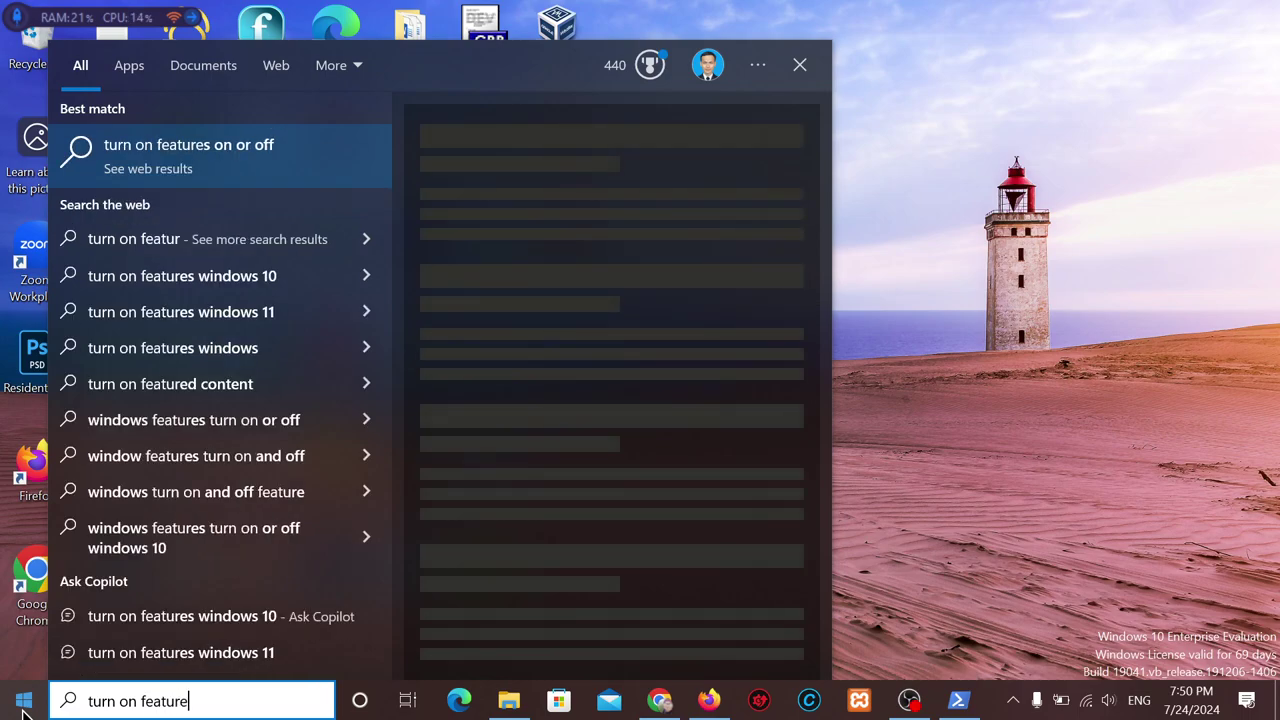
{"action": "key", "text": "BackSpace"}
{"action": "key", "text": "BackSpace"}
{"action": "key", "text": "BackSpace"}
{"action": "key", "text": "BackSpace"}
{"action": "key", "text": "BackSpace"}
{"action": "key", "text": "BackSpace"}
{"action": "key", "text": "BackSpace"}
{"action": "key", "text": "BackSpace"}
{"action": "key", "text": "BackSpace"}
{"action": "key", "text": "BackSpace"}
{"action": "key", "text": "BackSpace"}
{"action": "key", "text": "BackSpace"}
{"action": "key", "text": "BackSpace"}
{"action": "key", "text": "BackSpace"}
{"action": "key", "text": "BackSpace"}
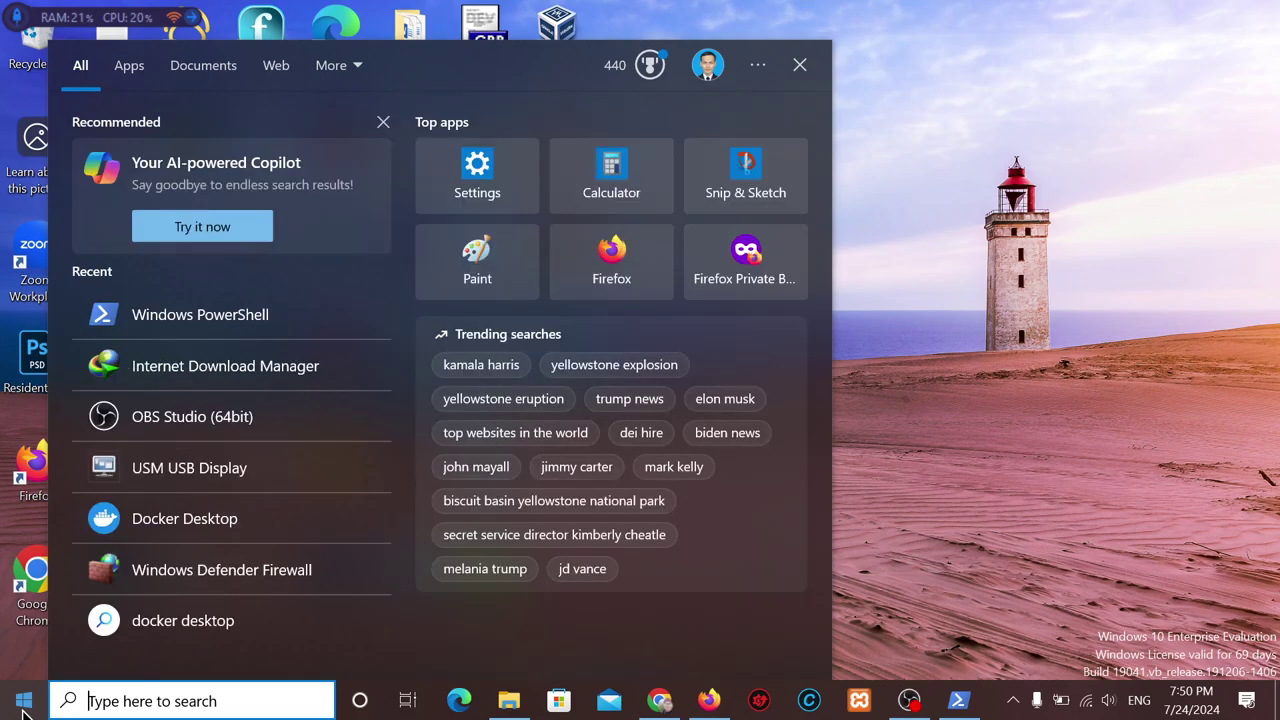
{"action": "left_click", "coordinate": [28, 708]}
{"action": "left_click", "coordinate": [24, 700]}
{"action": "type", "text": "cont"}
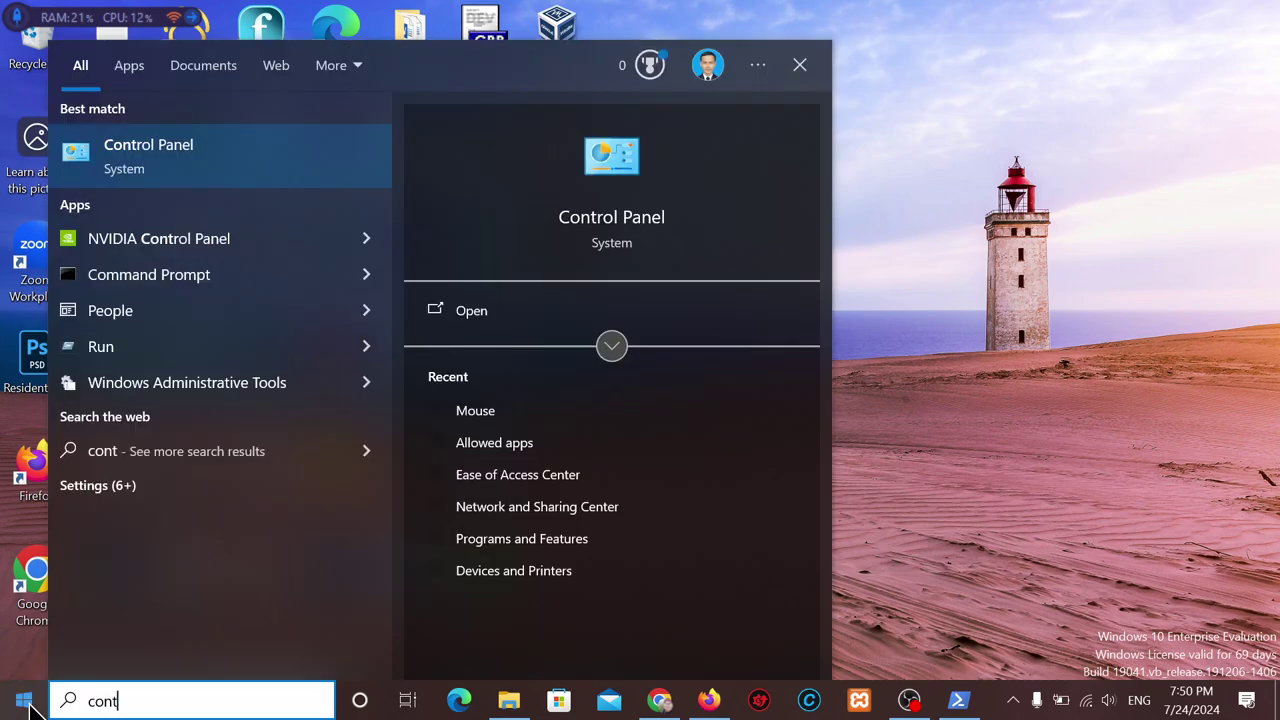
{"action": "left_click", "coordinate": [620, 218]}
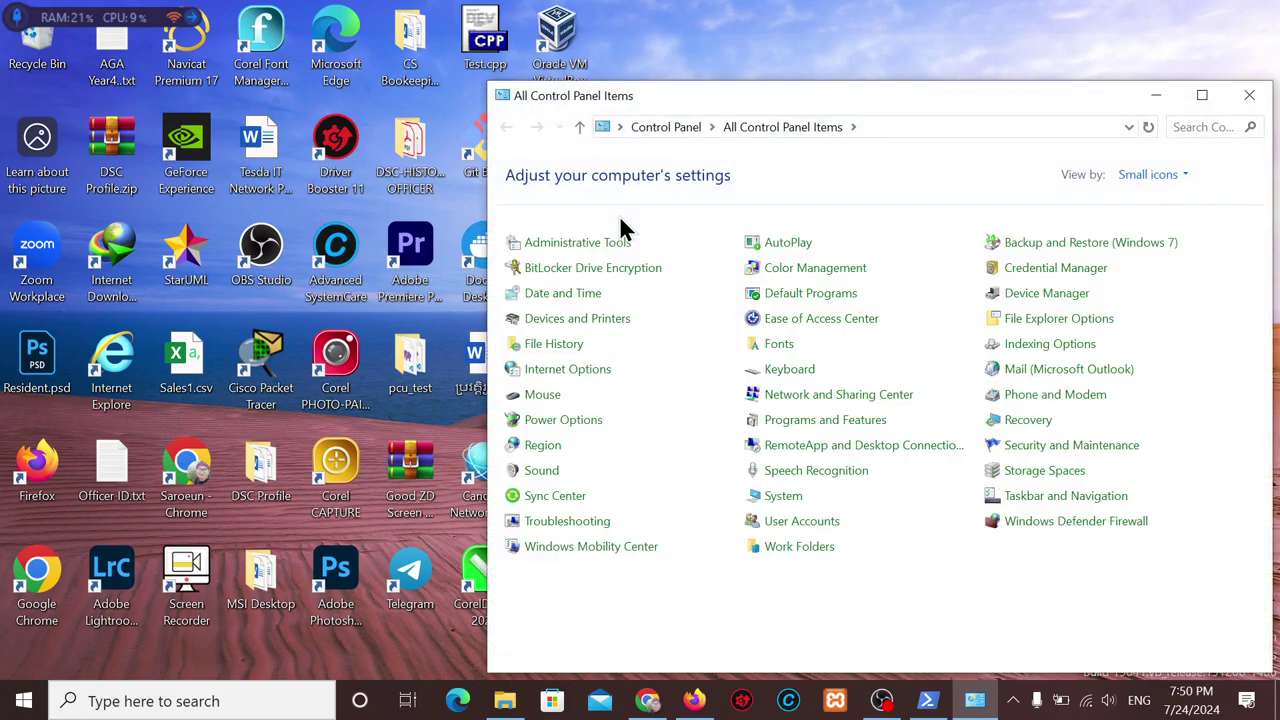
Maximize Control Panel and go from Programs and Features to 'Turn Windows features on or off'.
{"action": "left_click", "coordinate": [1208, 98]}
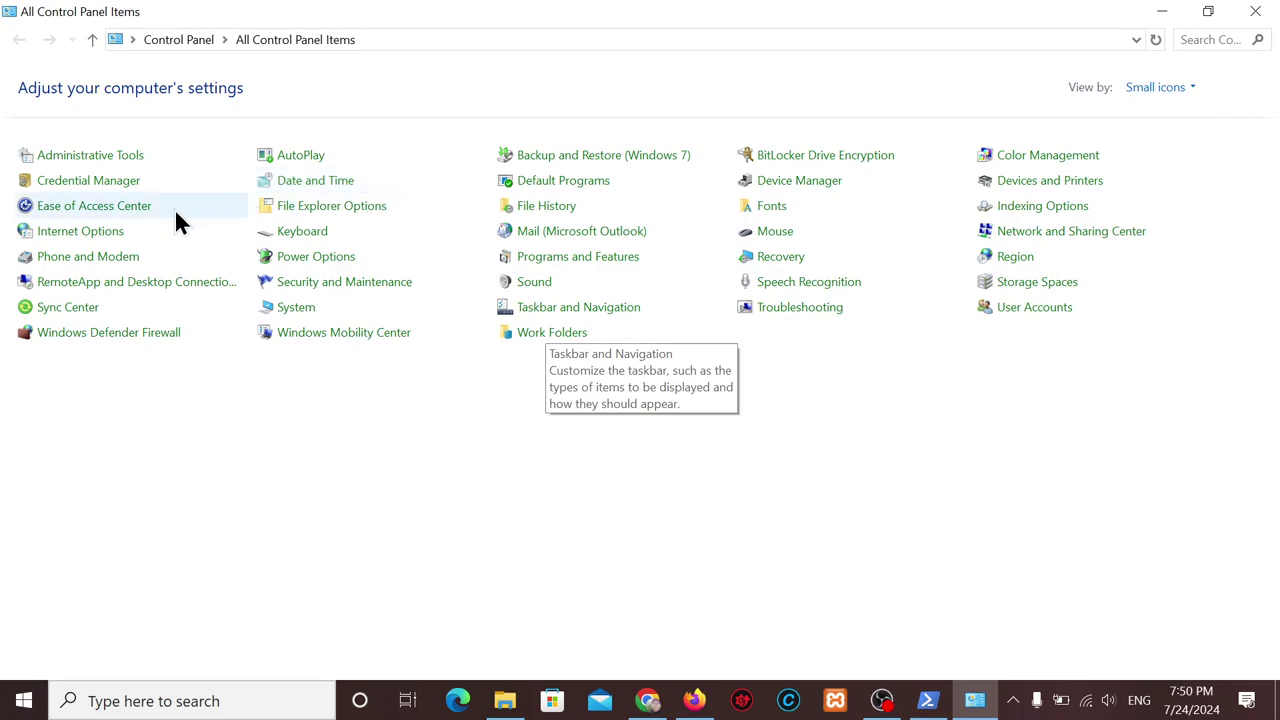
{"action": "left_click", "coordinate": [592, 265]}
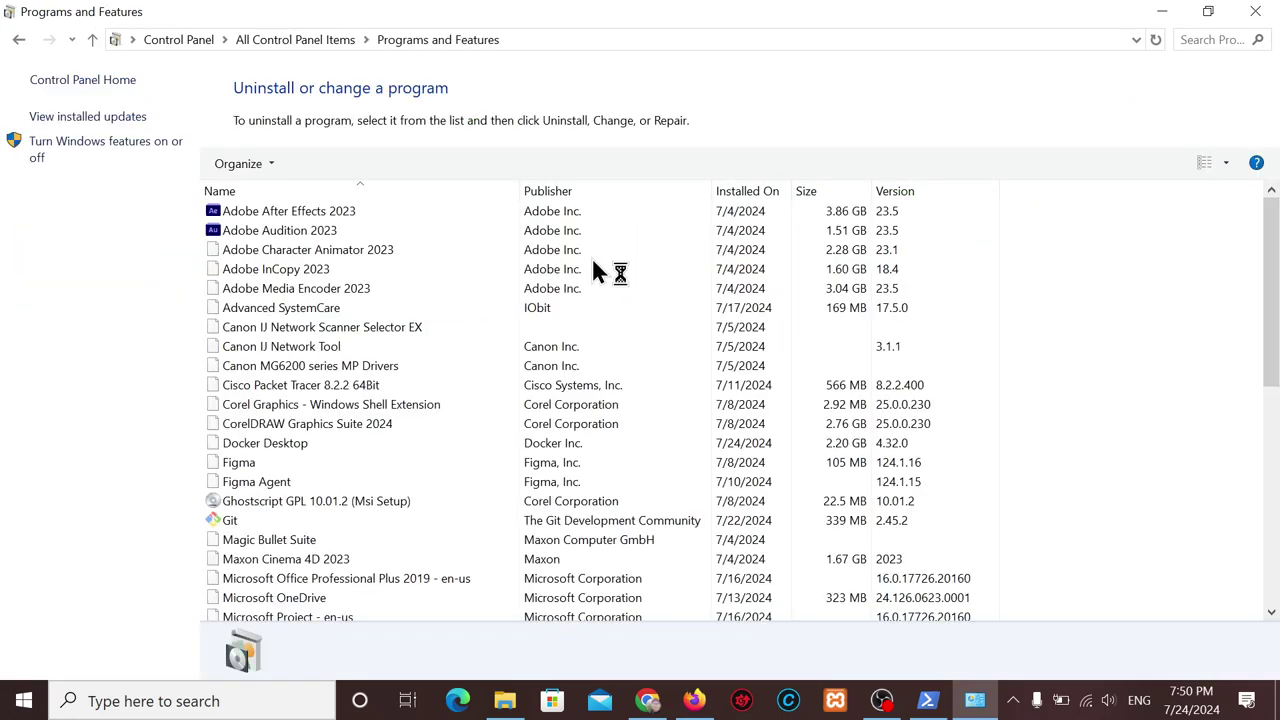
{"action": "left_click", "coordinate": [91, 155]}
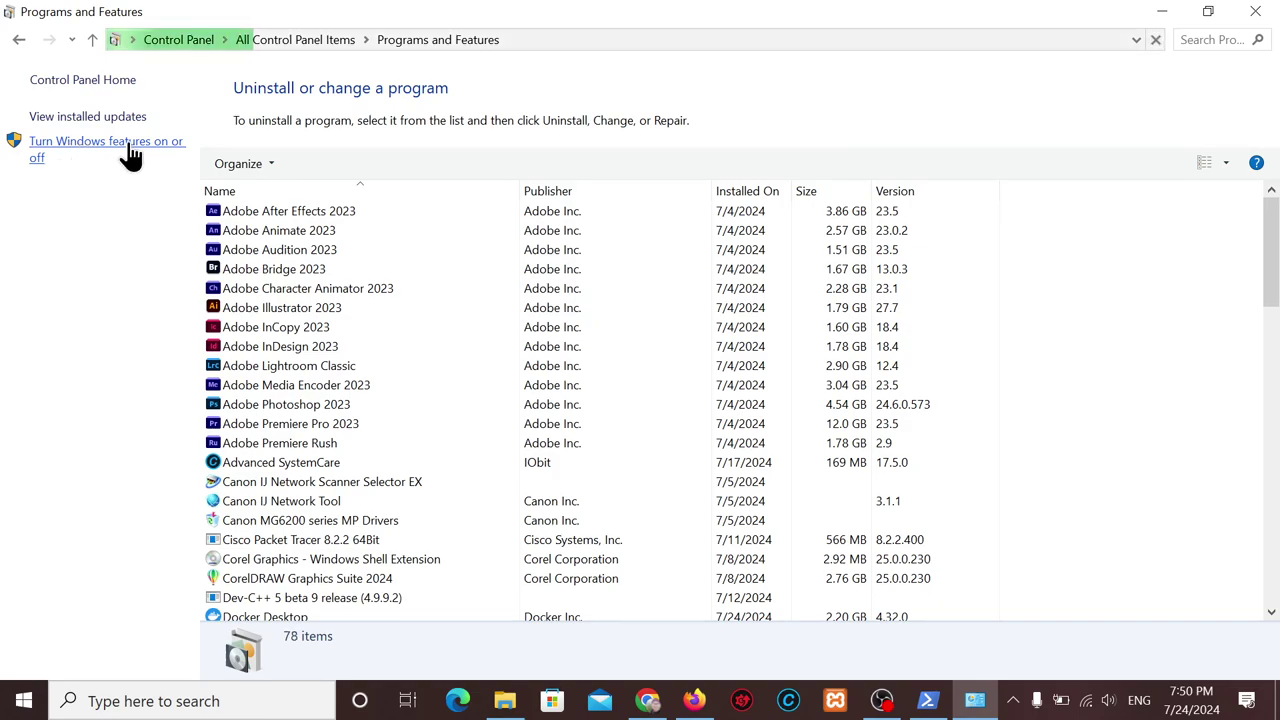
Check Containers, Hyper-V, Virtual Machine Platform and Windows Subsystem for Linux are ticked, then close Windows Features.
{"action": "left_click", "coordinate": [1161, 11]}
{"action": "left_click_drag", "start_coordinate": [677, 149], "coordinate": [789, 118]}
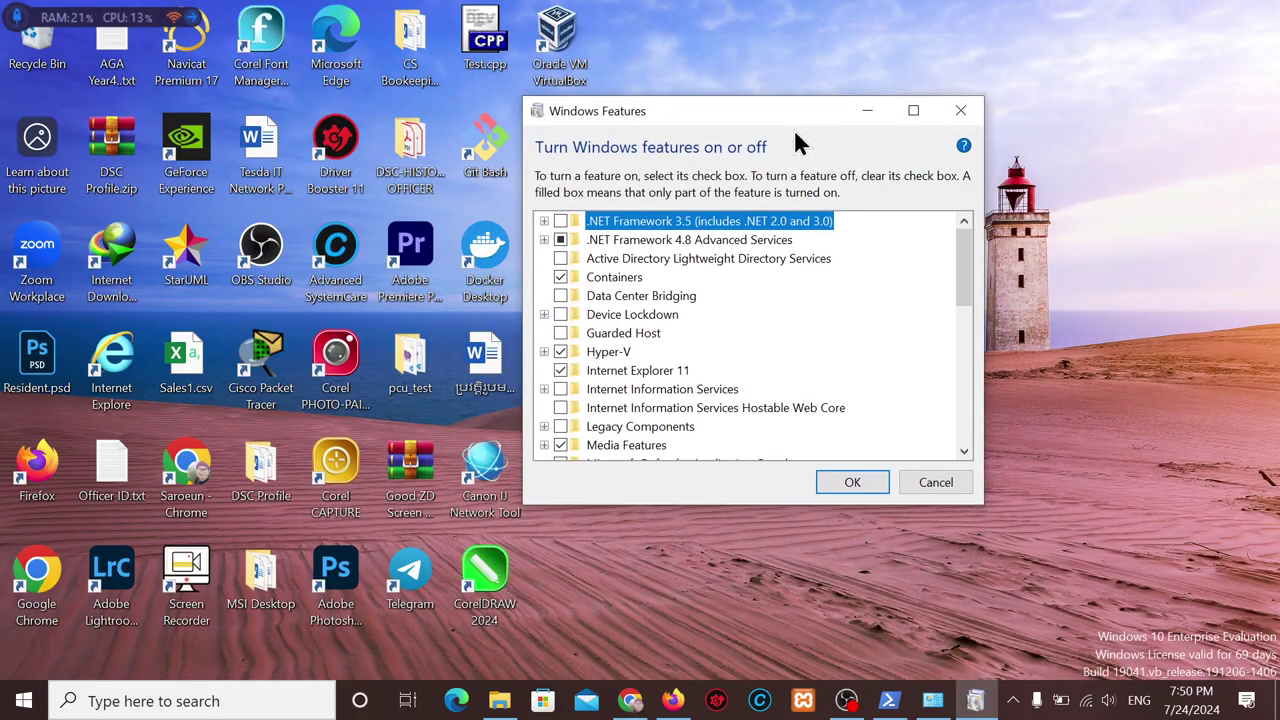
{"action": "left_click_drag", "start_coordinate": [798, 120], "coordinate": [796, 110]}
{"action": "left_click", "coordinate": [912, 100]}
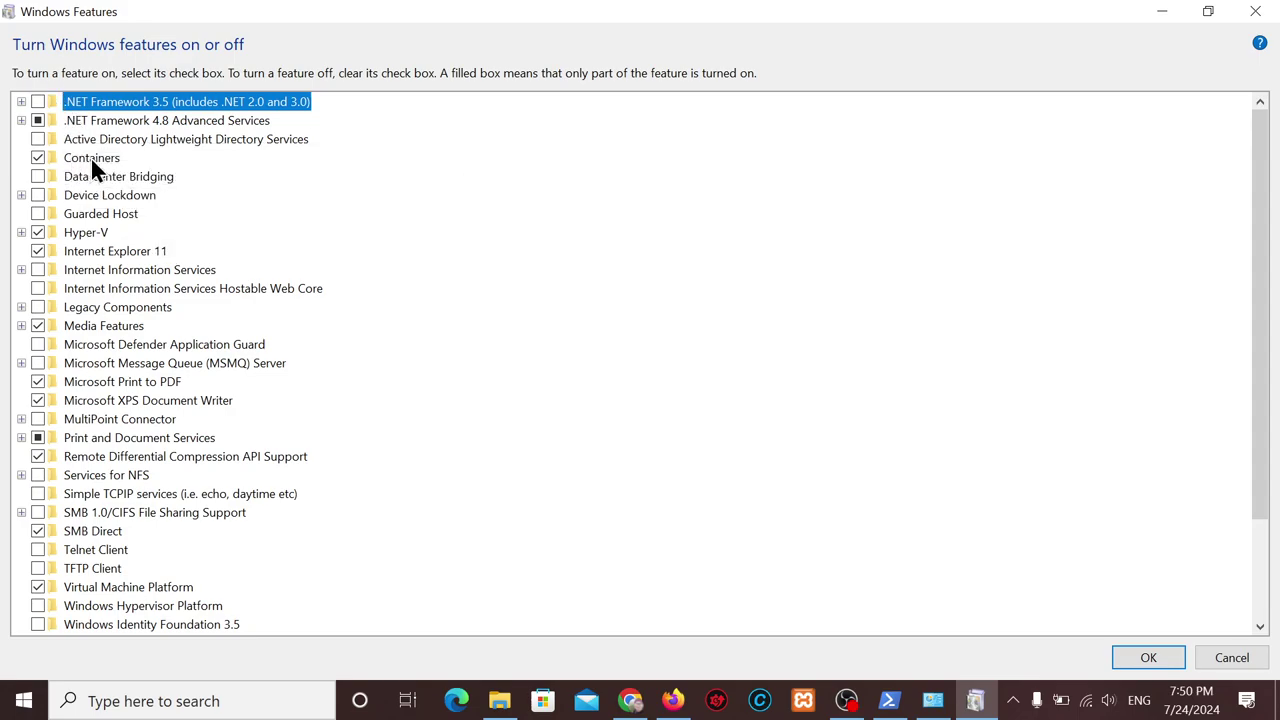
{"action": "left_click", "coordinate": [37, 156]}
{"action": "scroll", "coordinate": [72, 228], "scroll_direction": "down", "scroll_amount": 3}
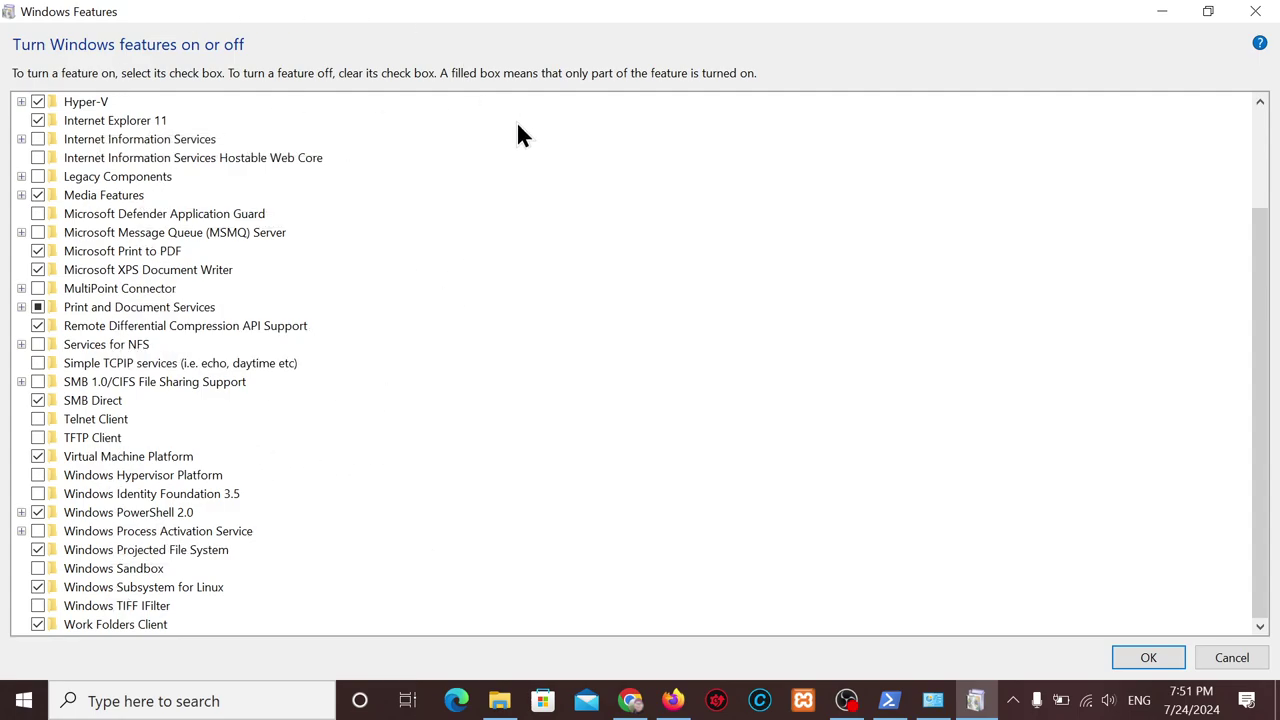
{"action": "left_click", "coordinate": [1252, 14]}
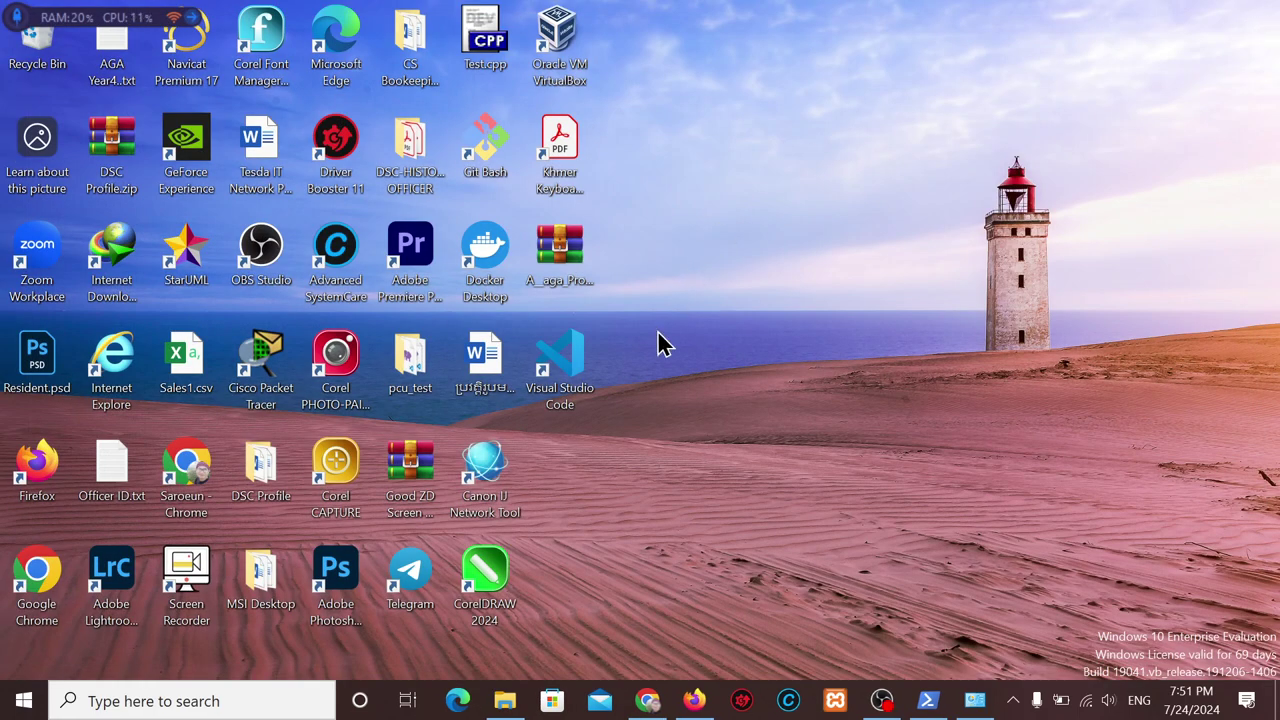
Launch Docker Desktop from its desktop shortcut and, once the engine runs, view Containers.
{"action": "double_click", "coordinate": [488, 258]}
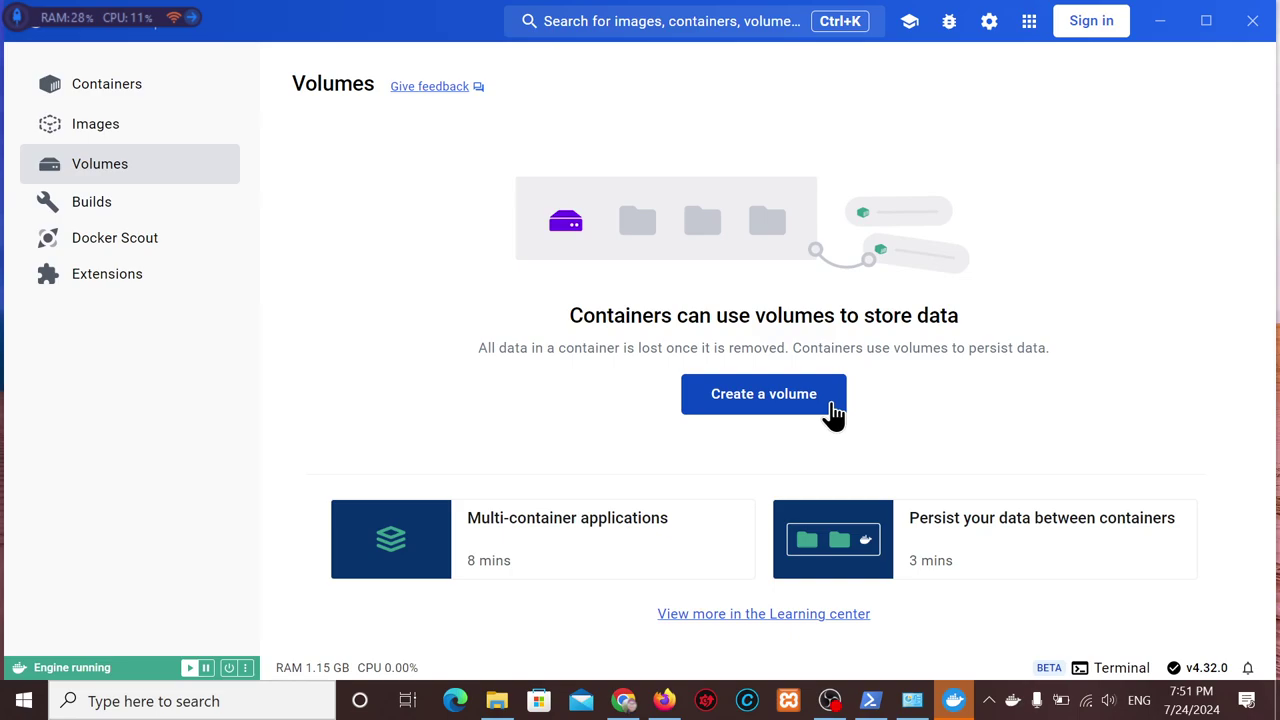
{"action": "left_click", "coordinate": [118, 88]}
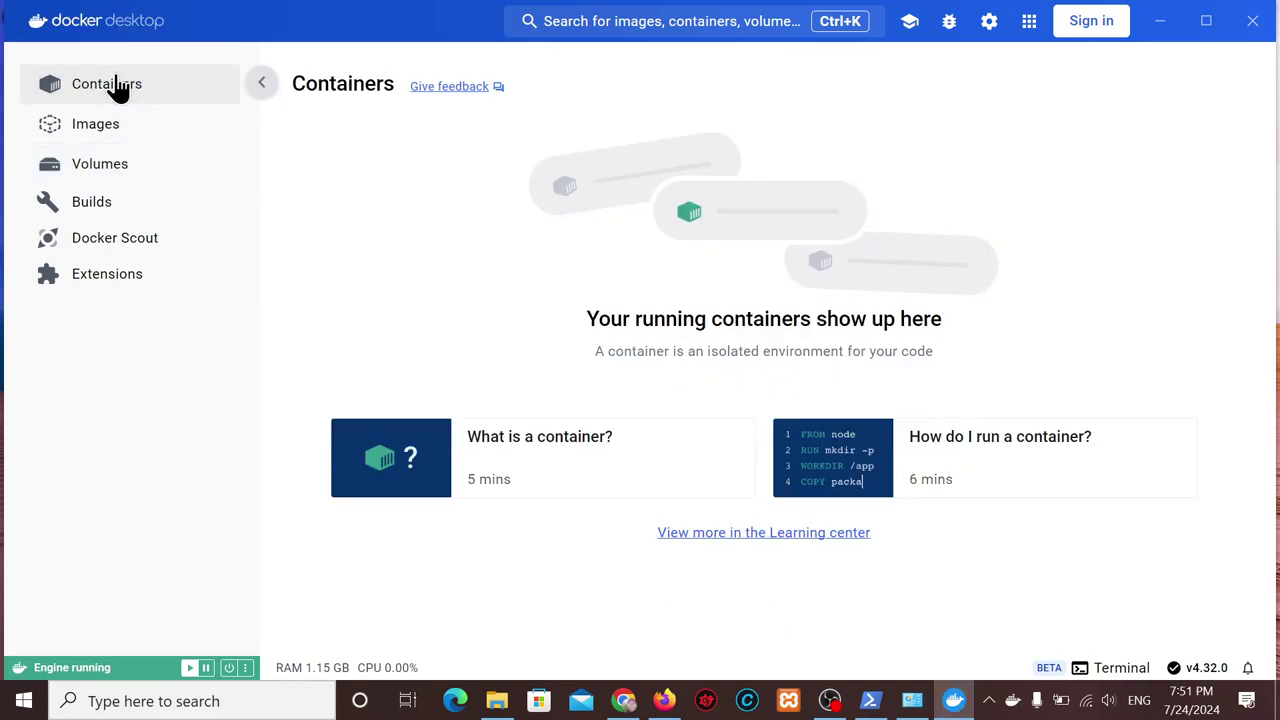